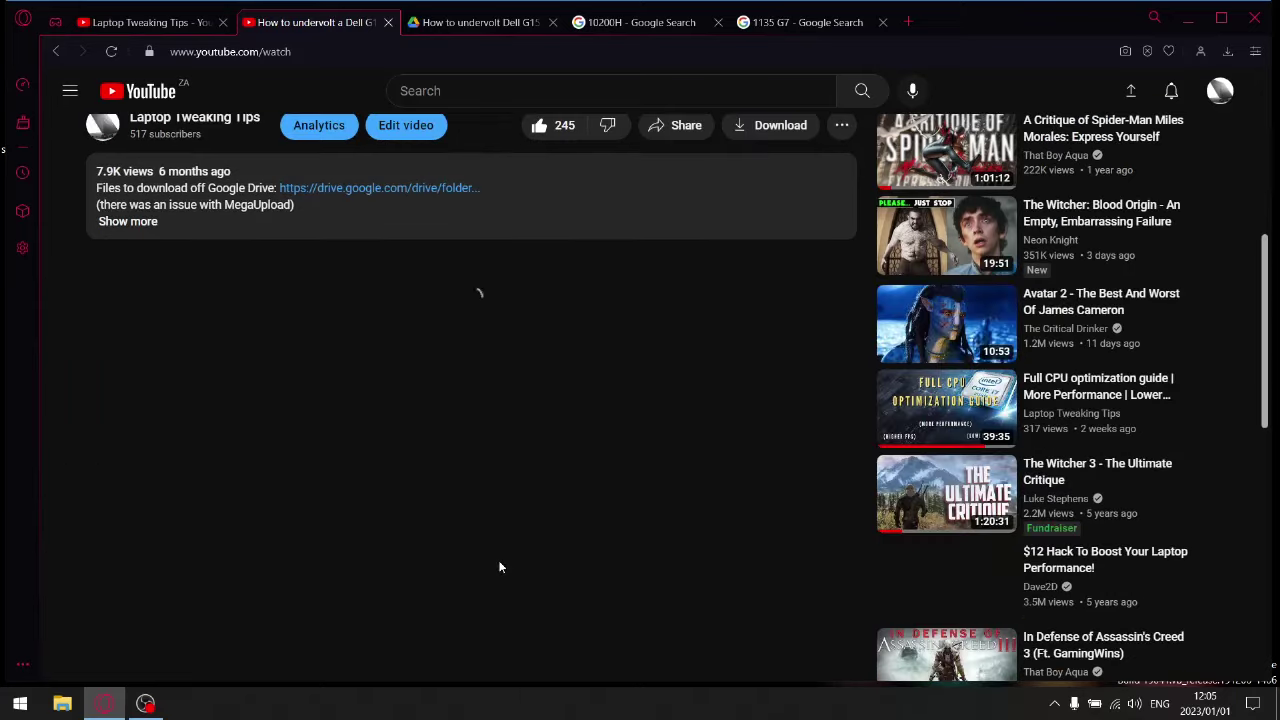
Step: Review the viewer comments below the Dell G15 locked-BIOS undervolting video
scroll(500, 566, "up", 1)
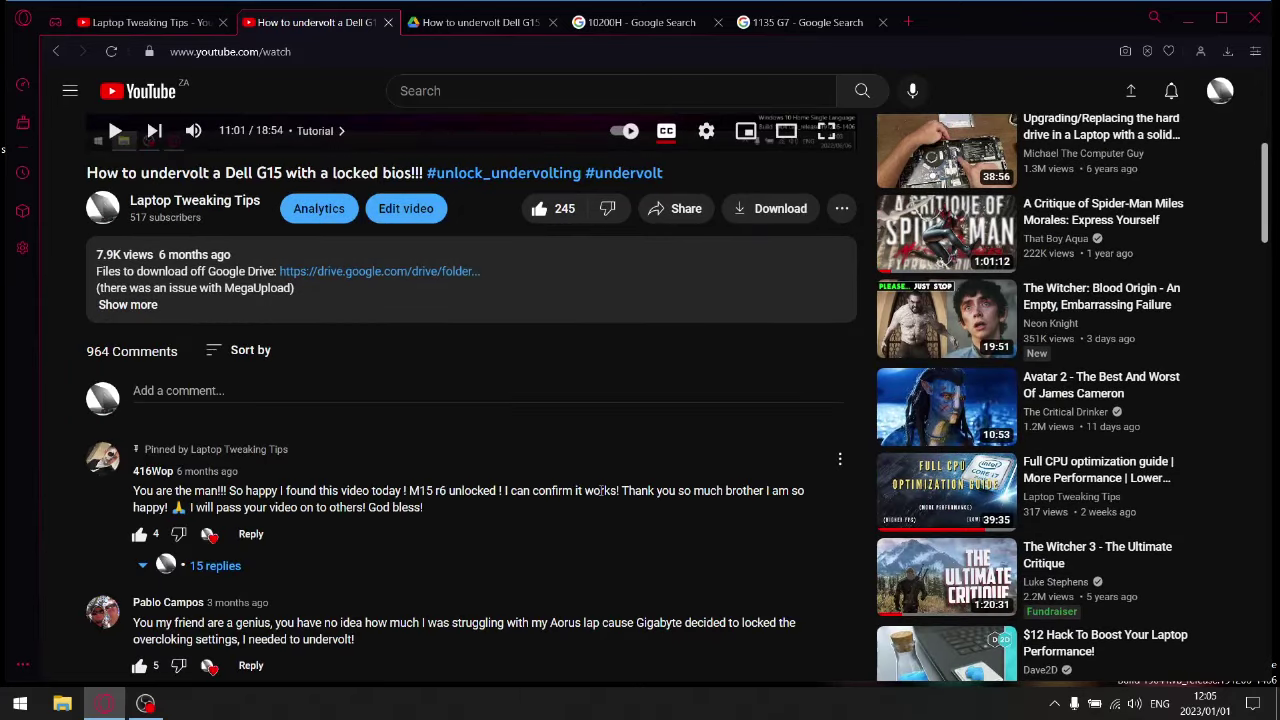
scroll(560, 485, "down", 1)
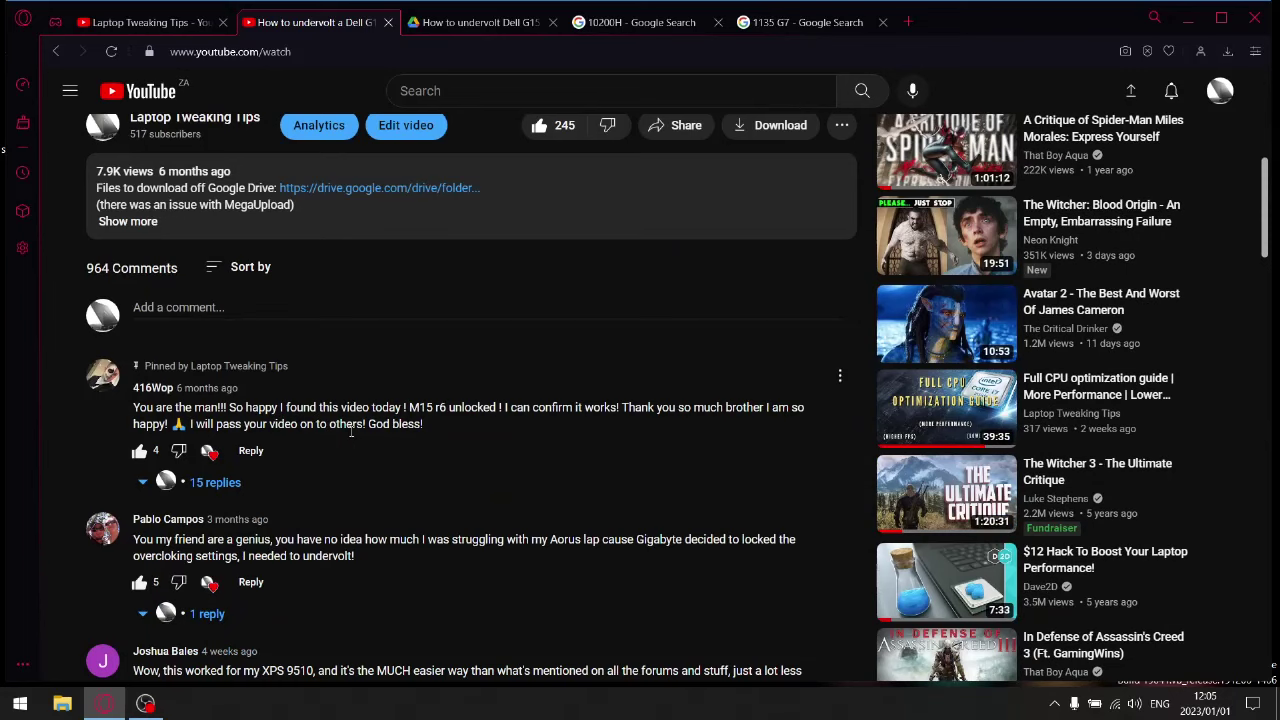
scroll(350, 430, "down", 7)
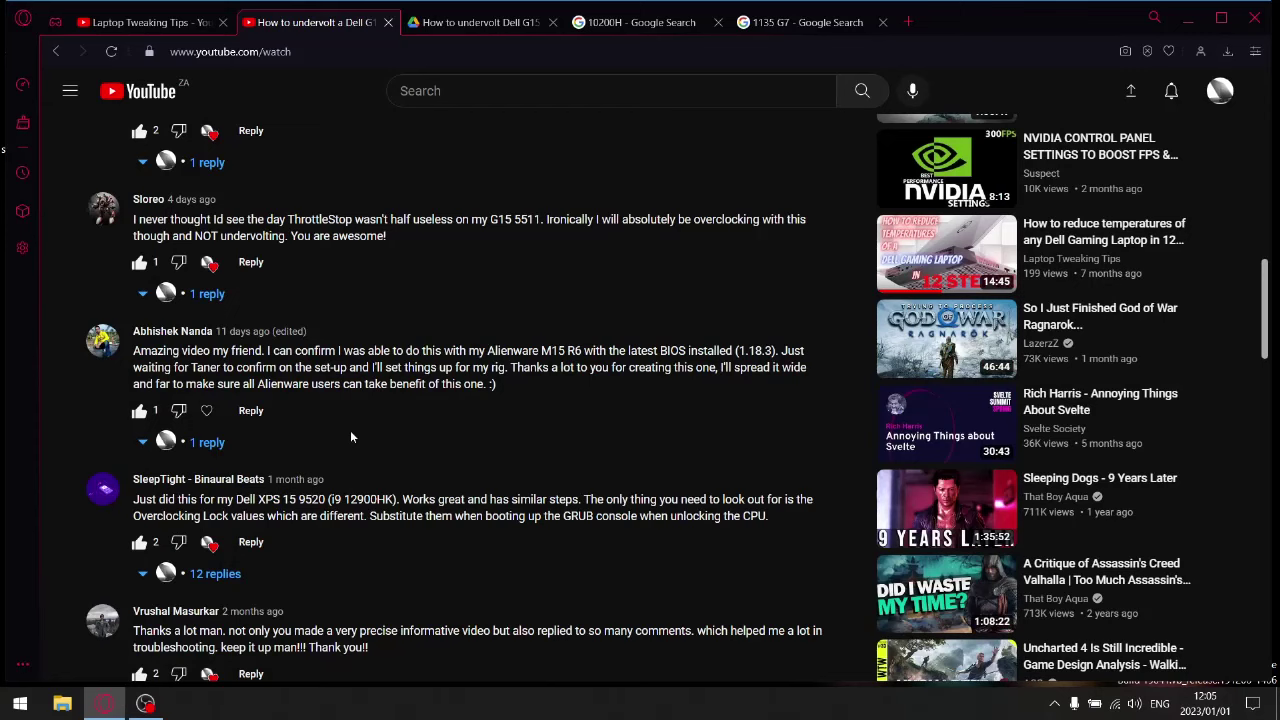
scroll(350, 430, "up", 6)
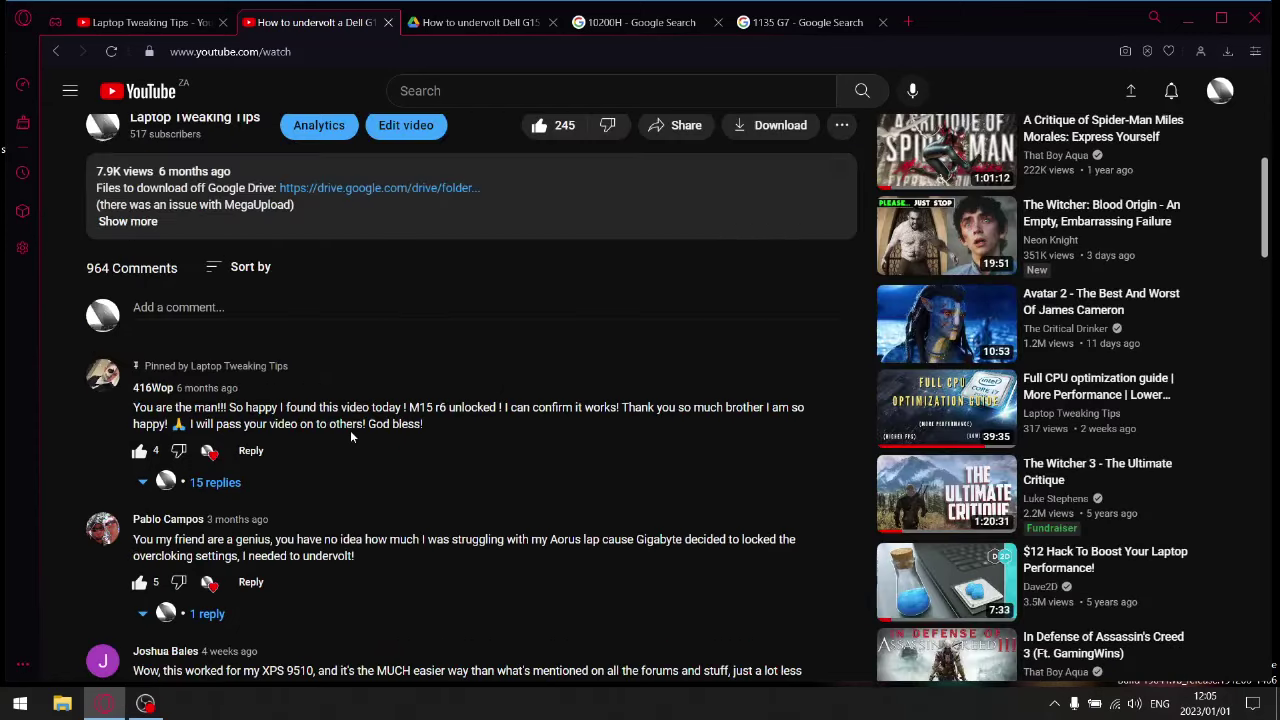
Step: Check the open search results for the 10200H and 1135 G7 processors and return to the undervolting video
left_click(615, 22)
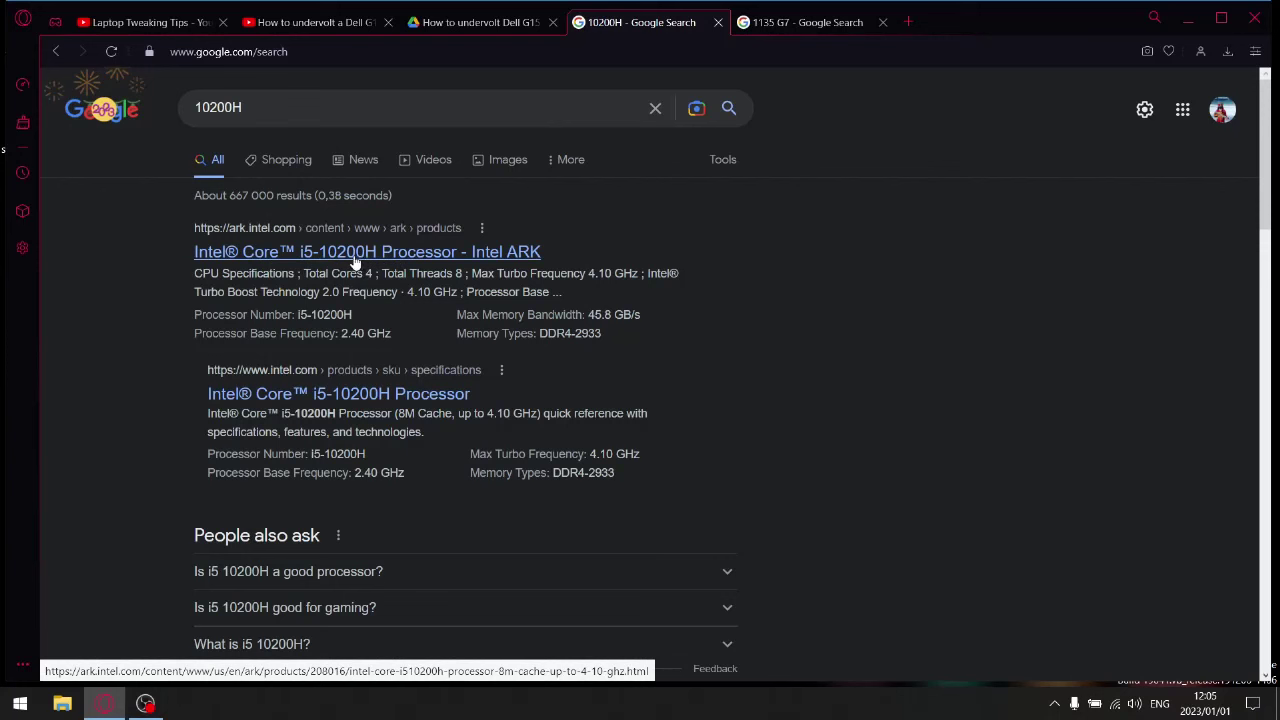
left_click(805, 22)
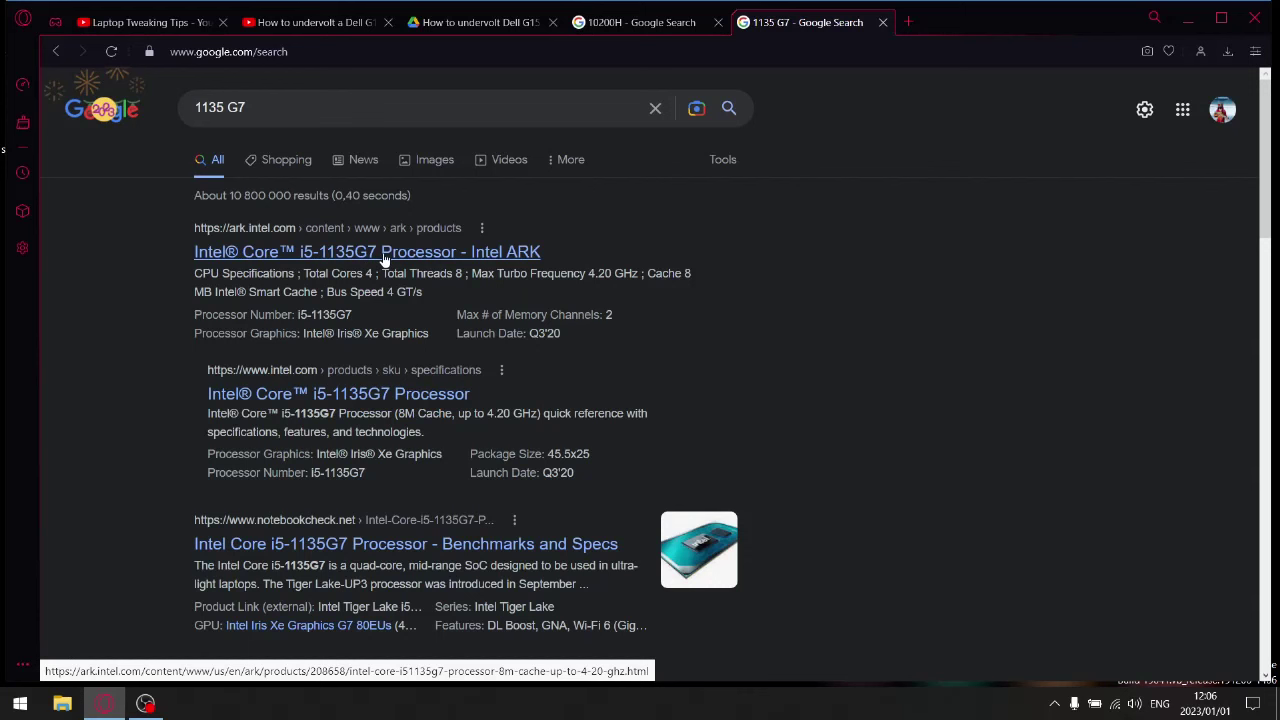
left_click(329, 23)
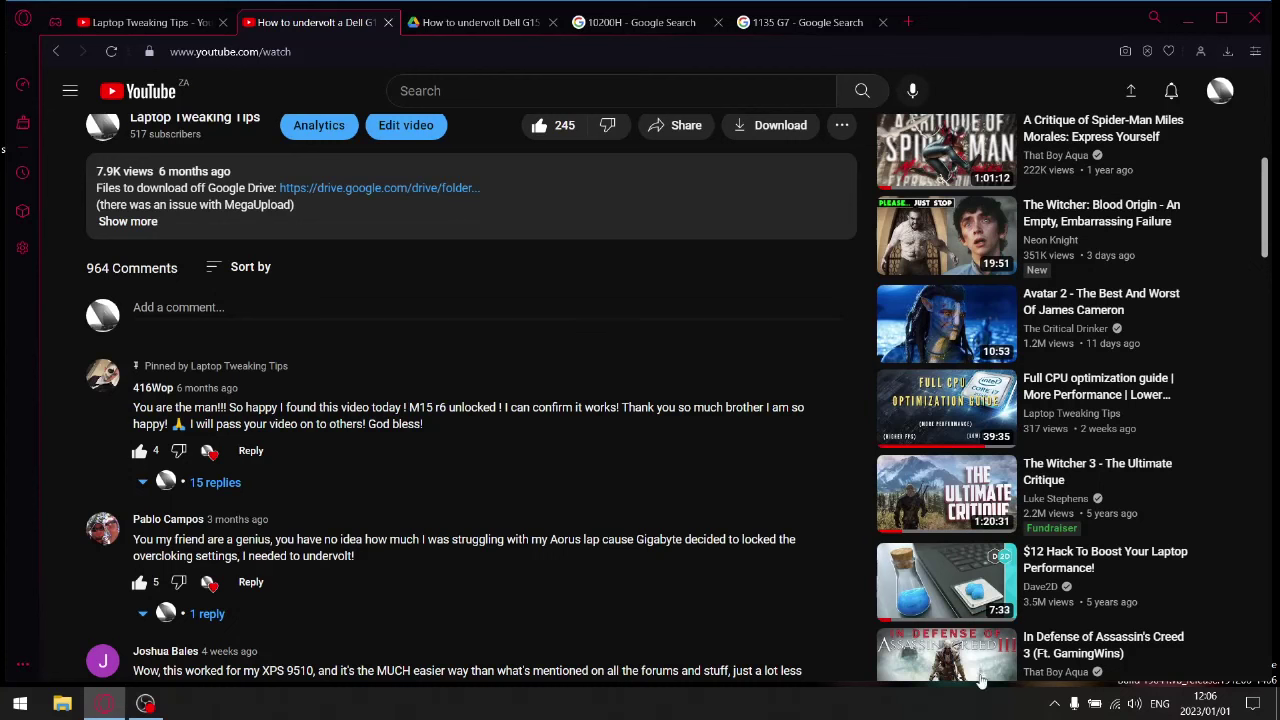
Step: Bring up ThrottleStop from the background programs and inspect its FIVR voltage offsets and turbo ratio limits
left_click(1054, 703)
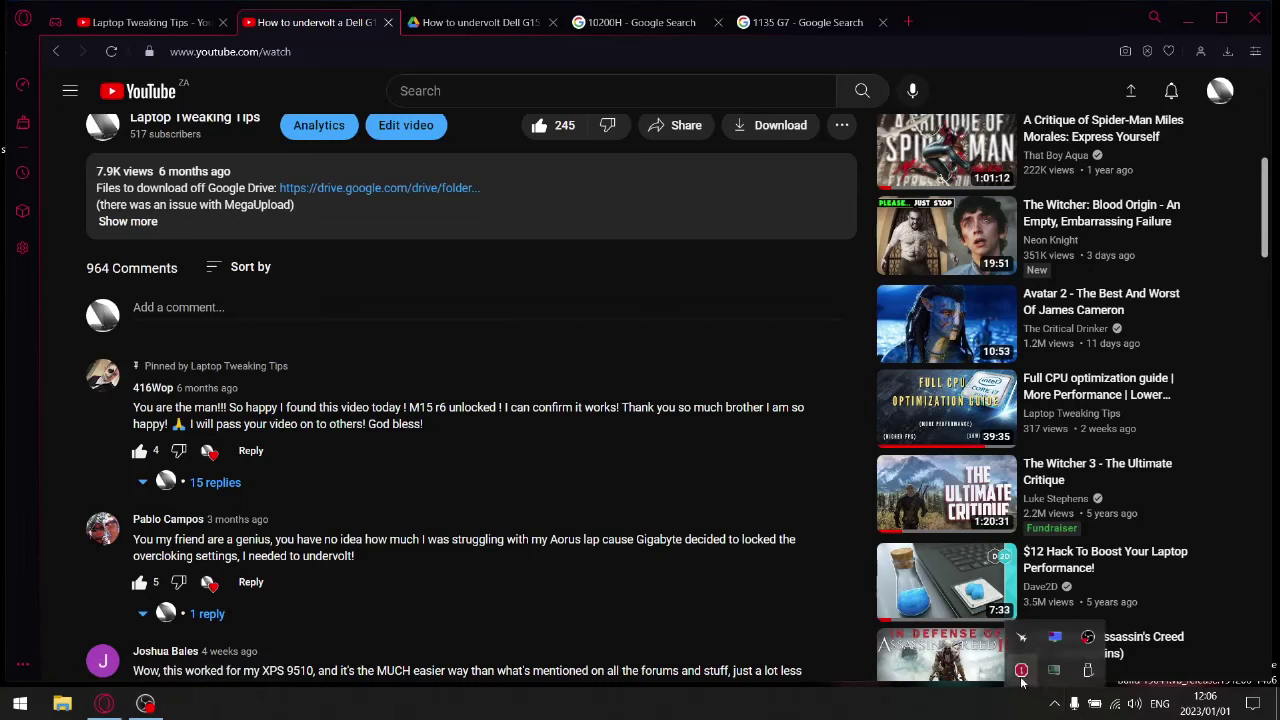
left_click(1021, 670)
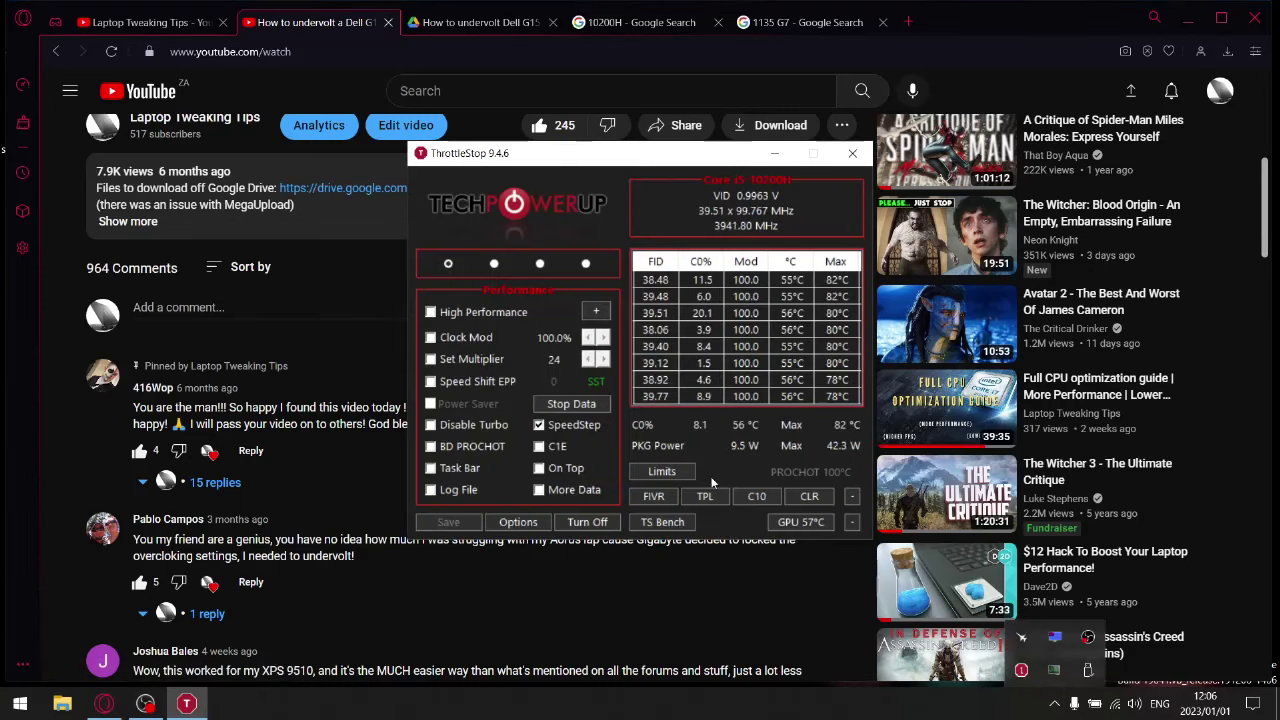
left_click(659, 507)
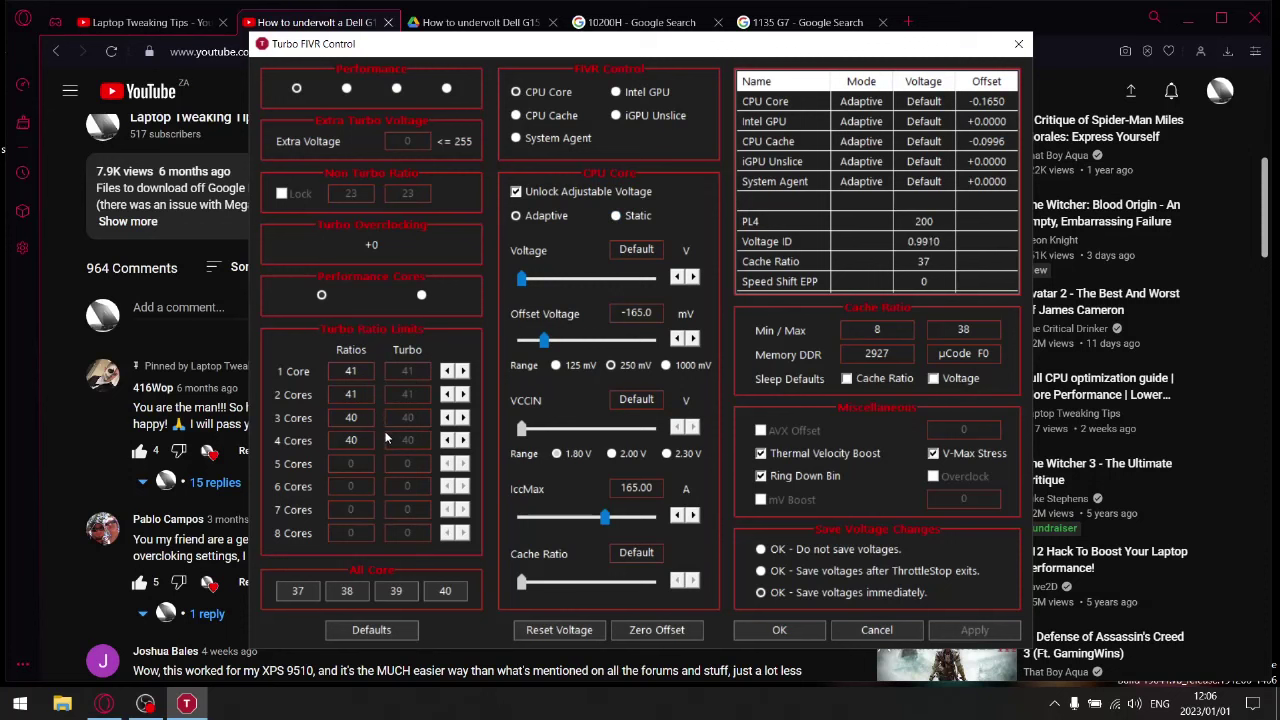
left_click(1019, 44)
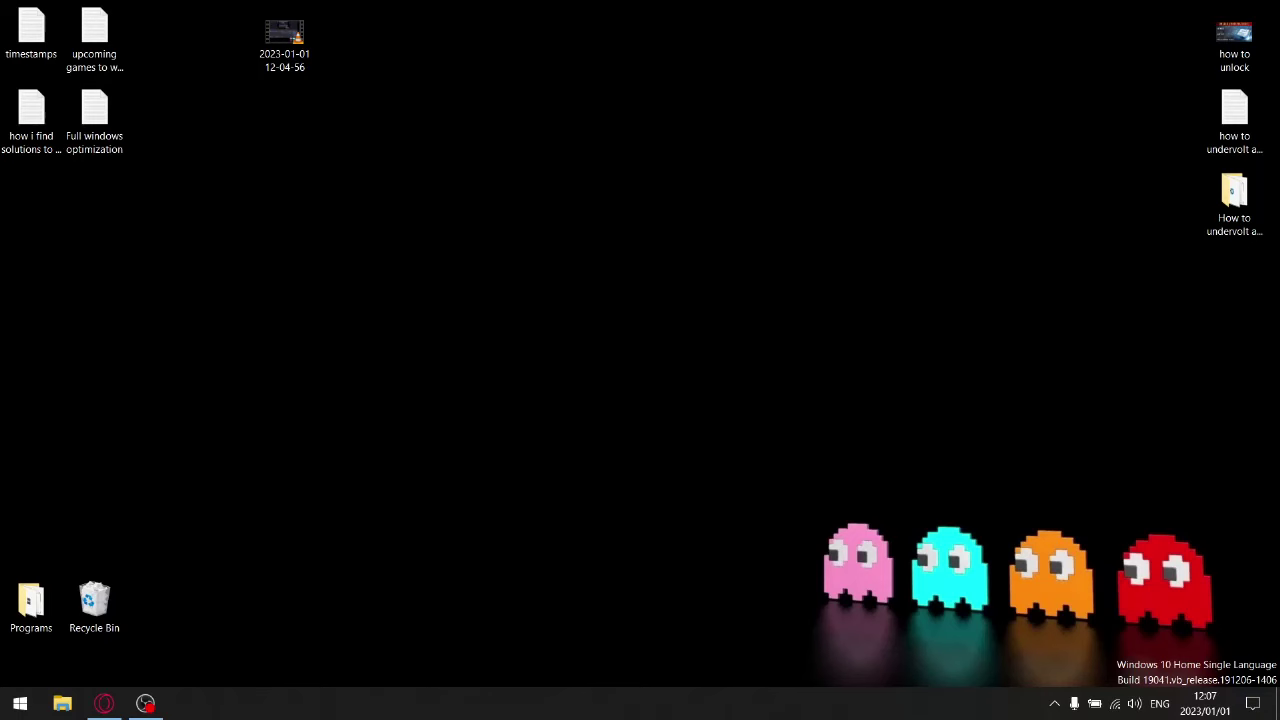
Step: Review the required files in the Dell G15 undervolt folder on Google Drive and minimize the browser
left_click(97, 708)
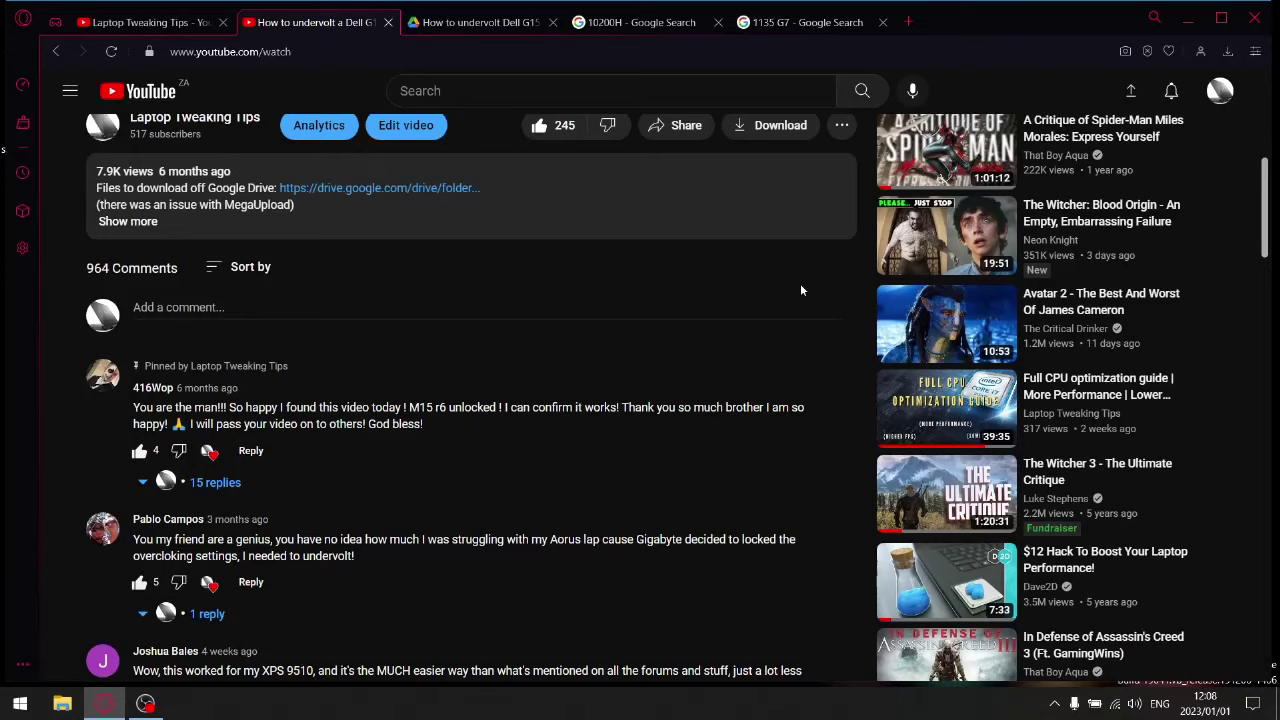
left_click(478, 22)
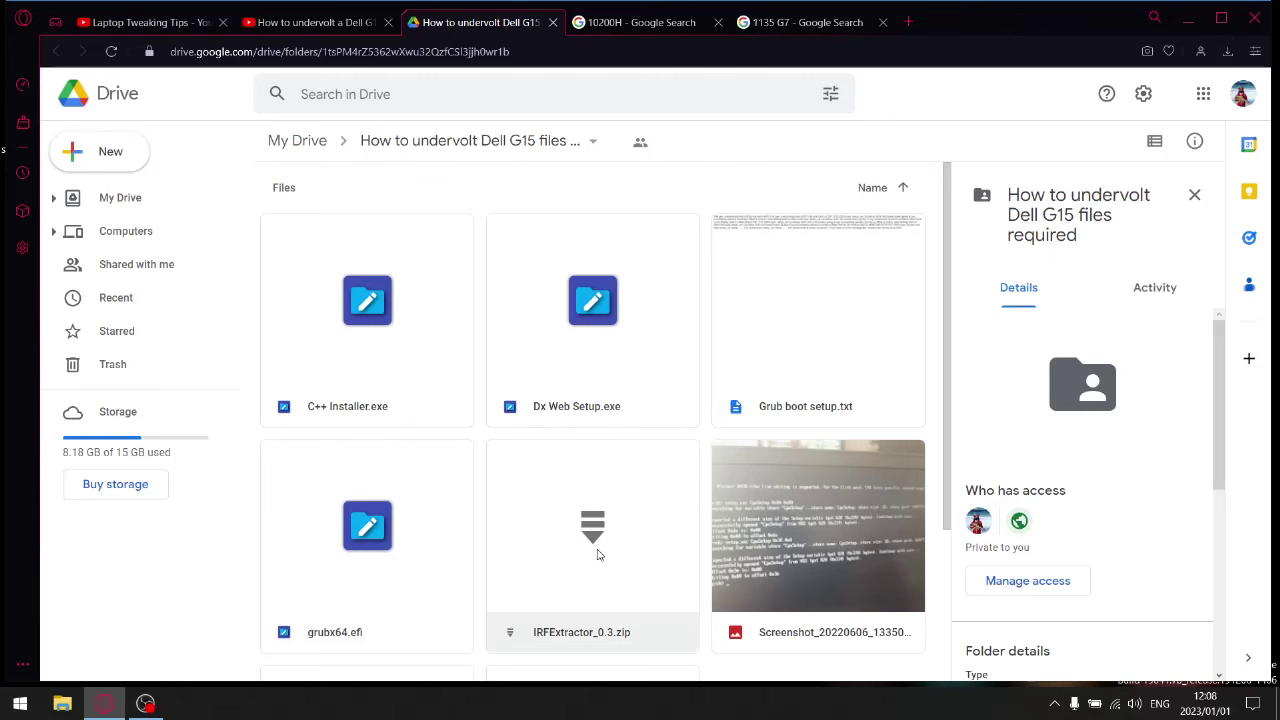
scroll(598, 554, "down", 2)
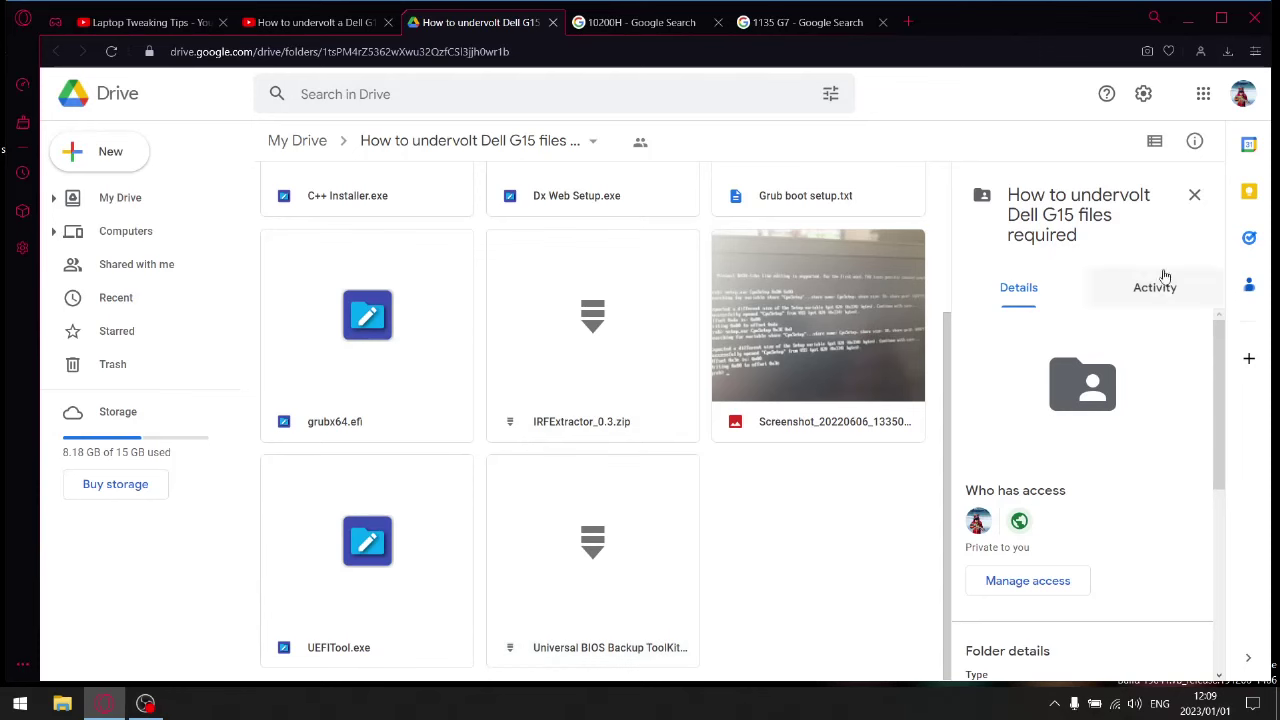
left_click(1187, 18)
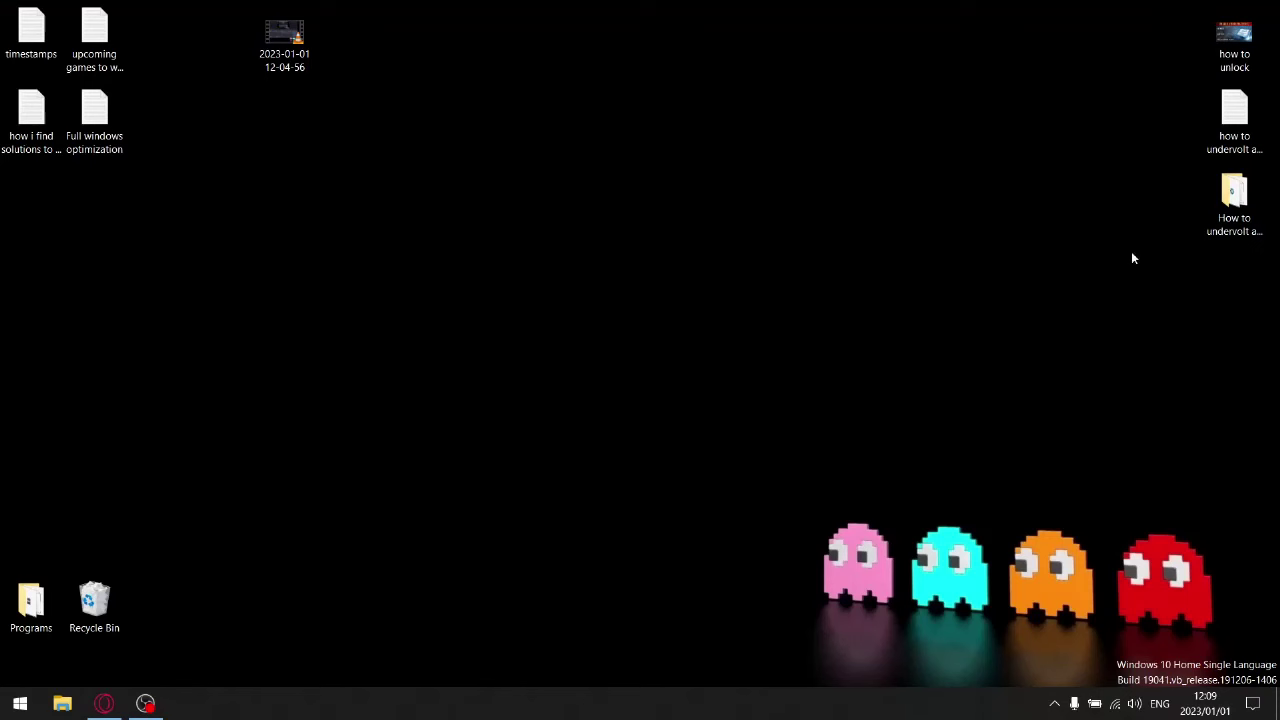
Step: Open the desktop folder "How to undervolt any laptop" and look over C++ Installer, Dx Web Setup and Grub boot setup
double_click(1224, 228)
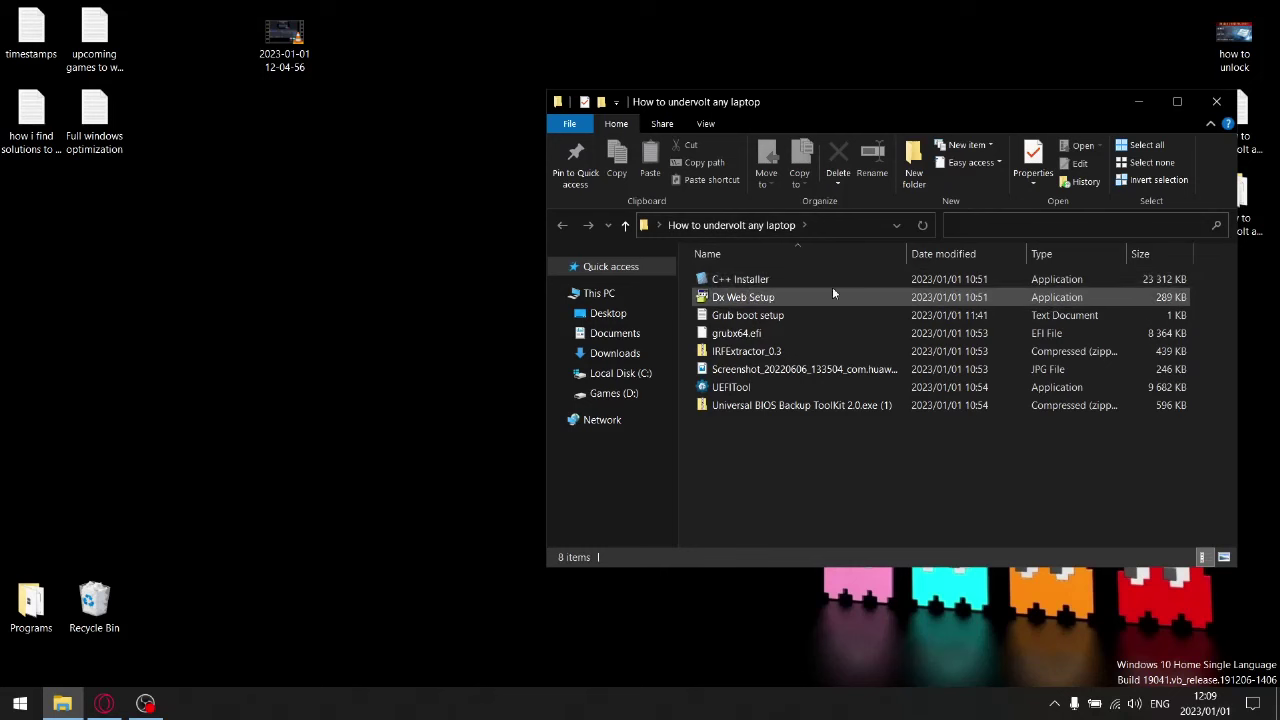
left_click(753, 280)
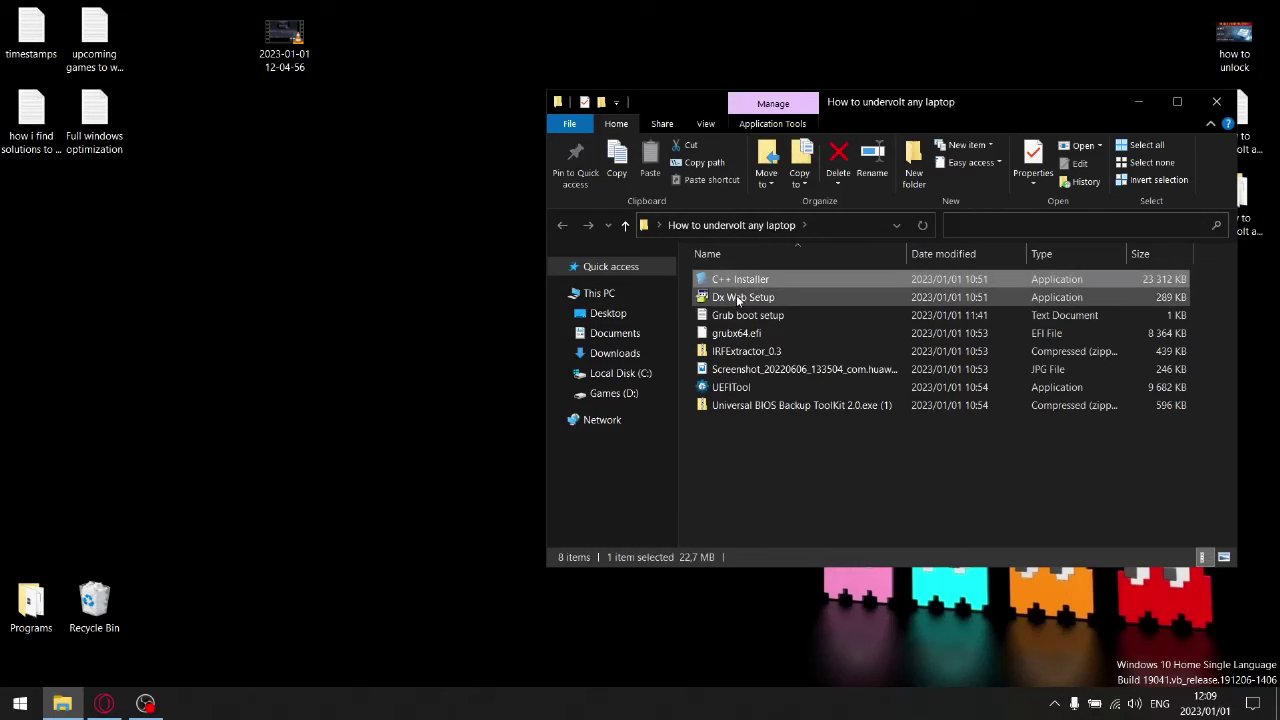
left_click(738, 298)
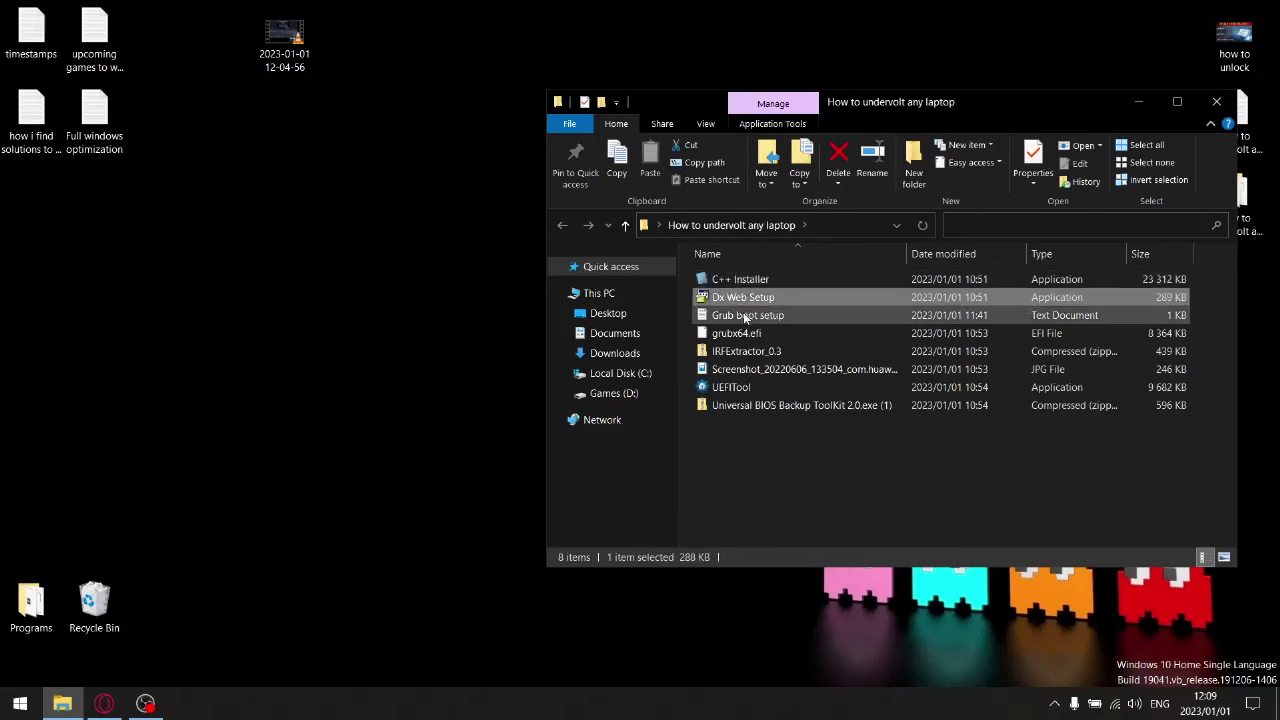
left_click(743, 315)
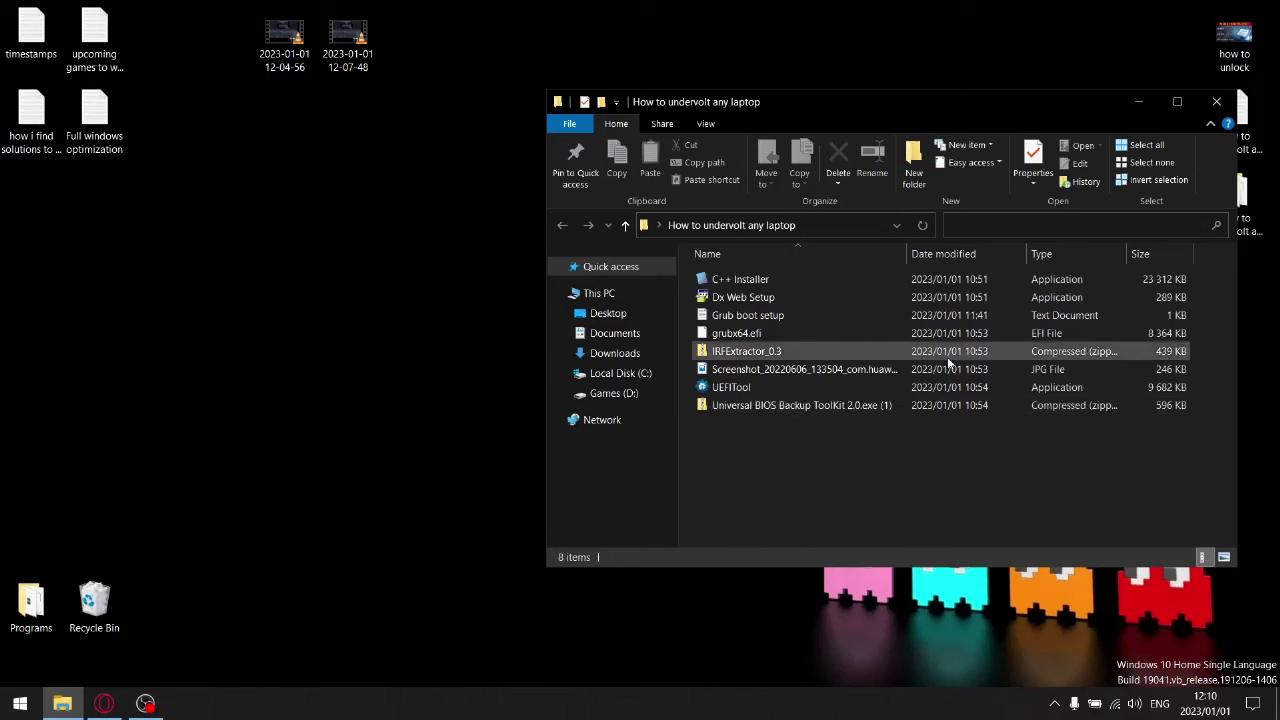
Step: Open the Grub boot setup text file and examine the overclocking lock and CFG lock offsets for 10th and 11th gen
left_click(738, 316)
double_click(738, 316)
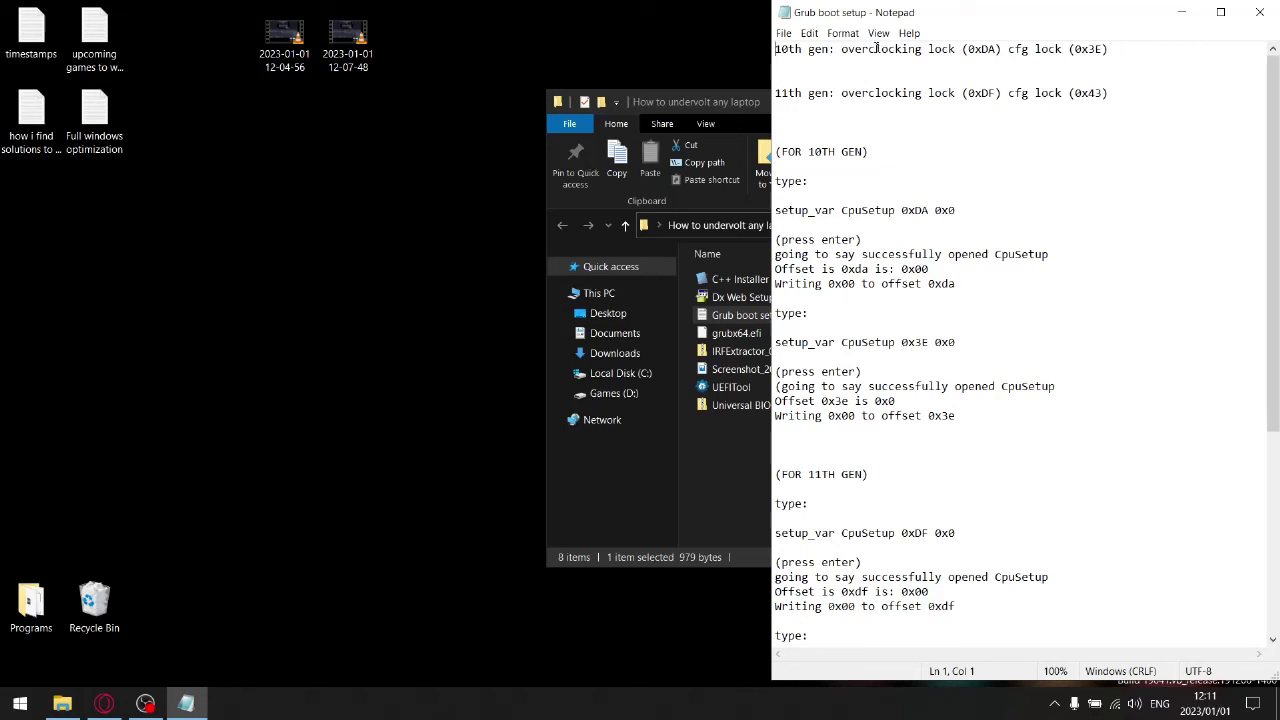
left_click_drag(1000, 49, 967, 49)
left_click_drag(1106, 49, 1076, 45)
left_click_drag(998, 93, 968, 93)
left_click_drag(1128, 106, 893, 47)
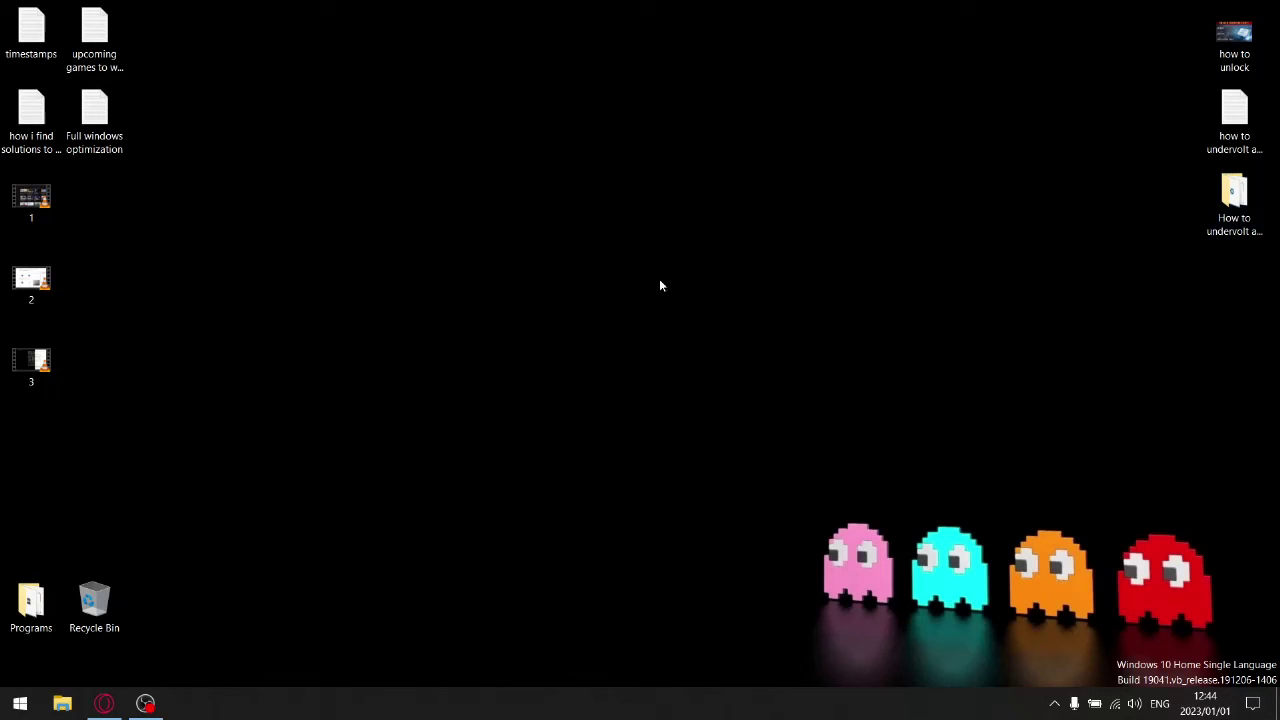
Step: Create a desktop folder named "dump" and place it below the "How to undervolt any laptop" folder
right_click(383, 45)
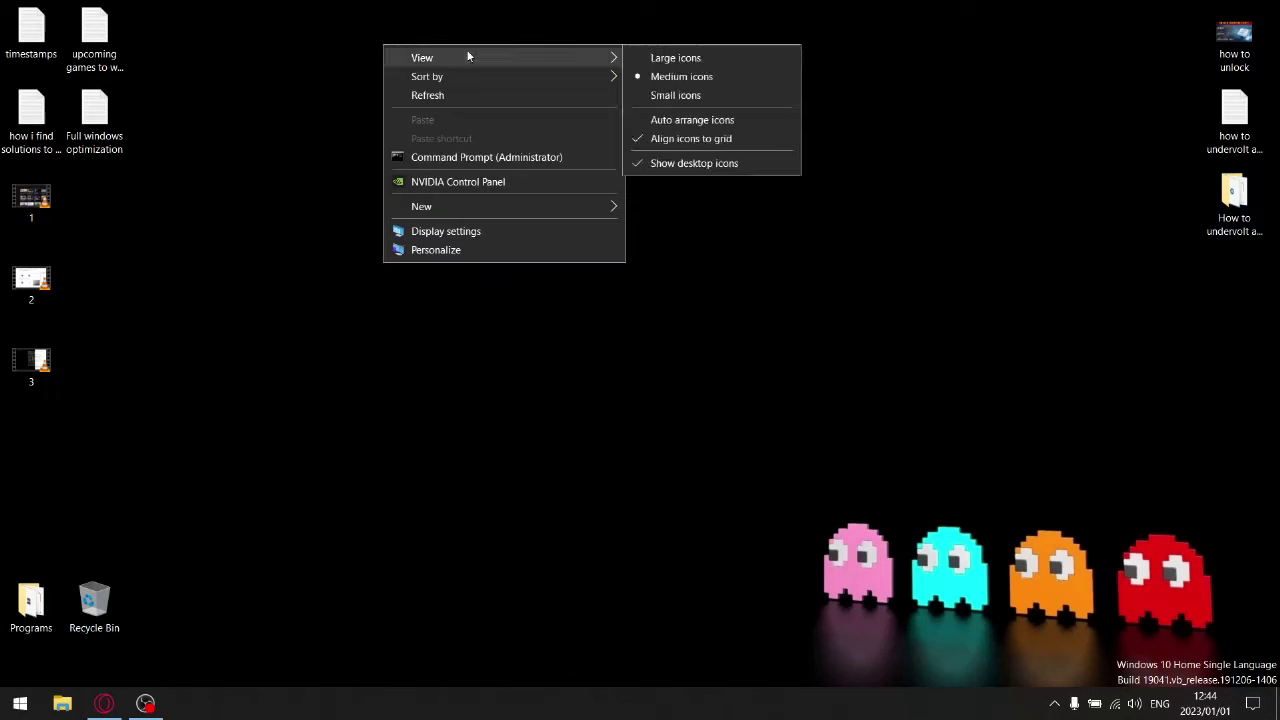
mouse_move(461, 207)
left_click(722, 209)
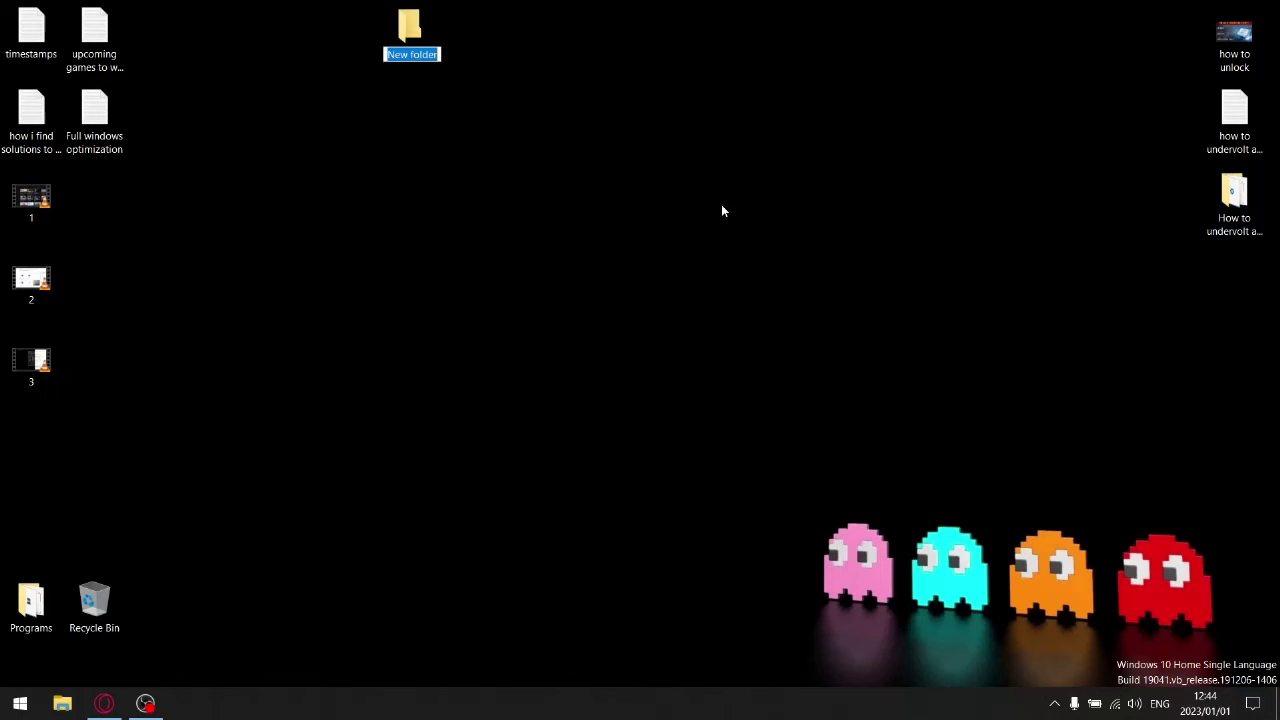
type("ump")
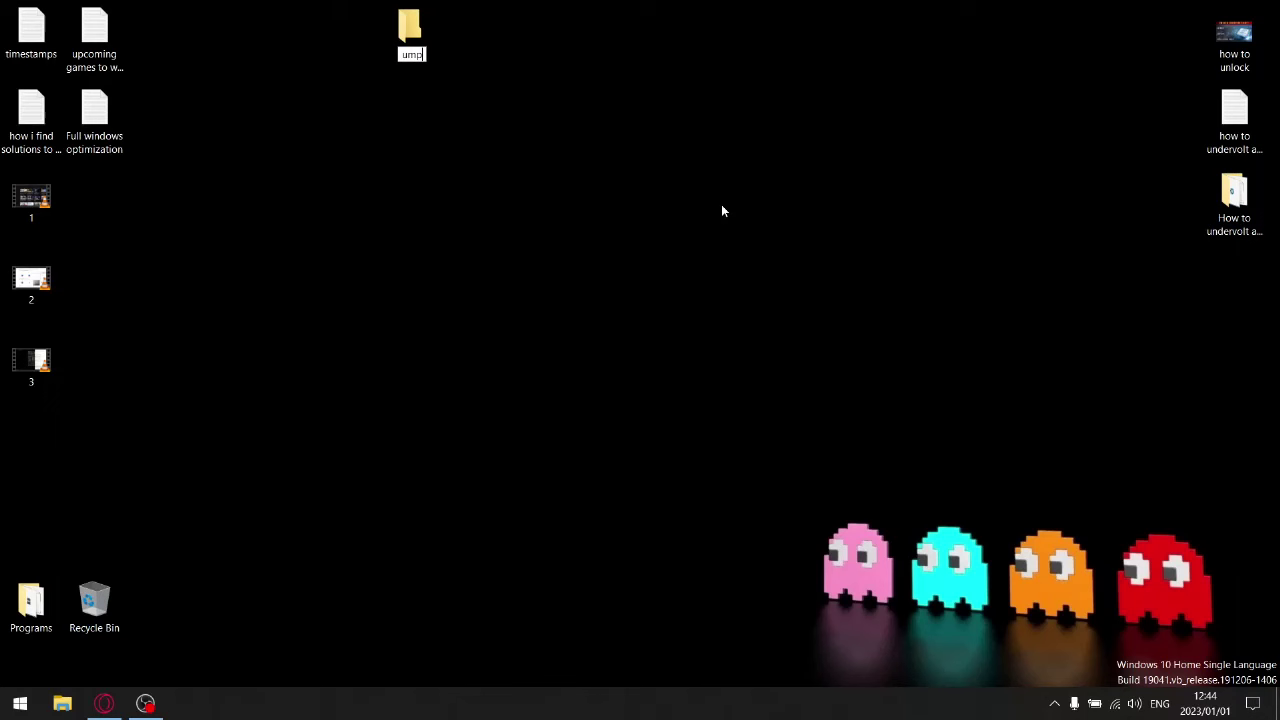
key("Home")
type("d")
key("Return")
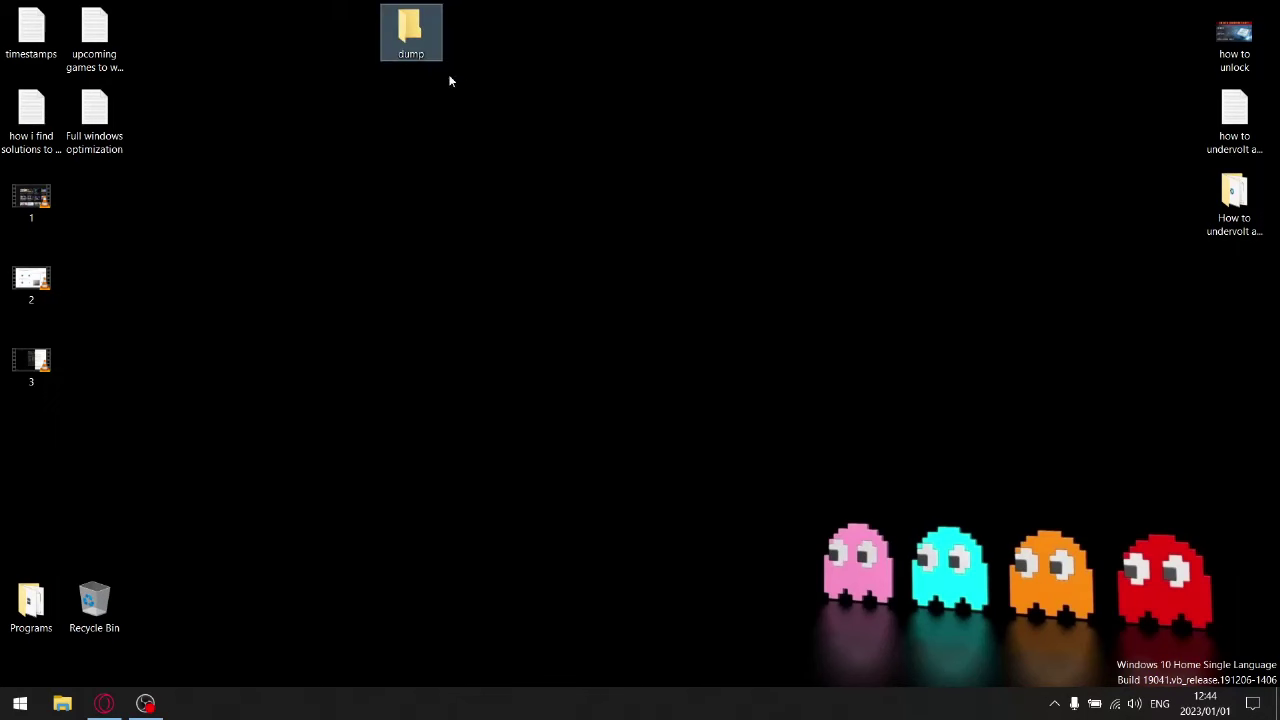
left_click_drag(420, 42, 1256, 298)
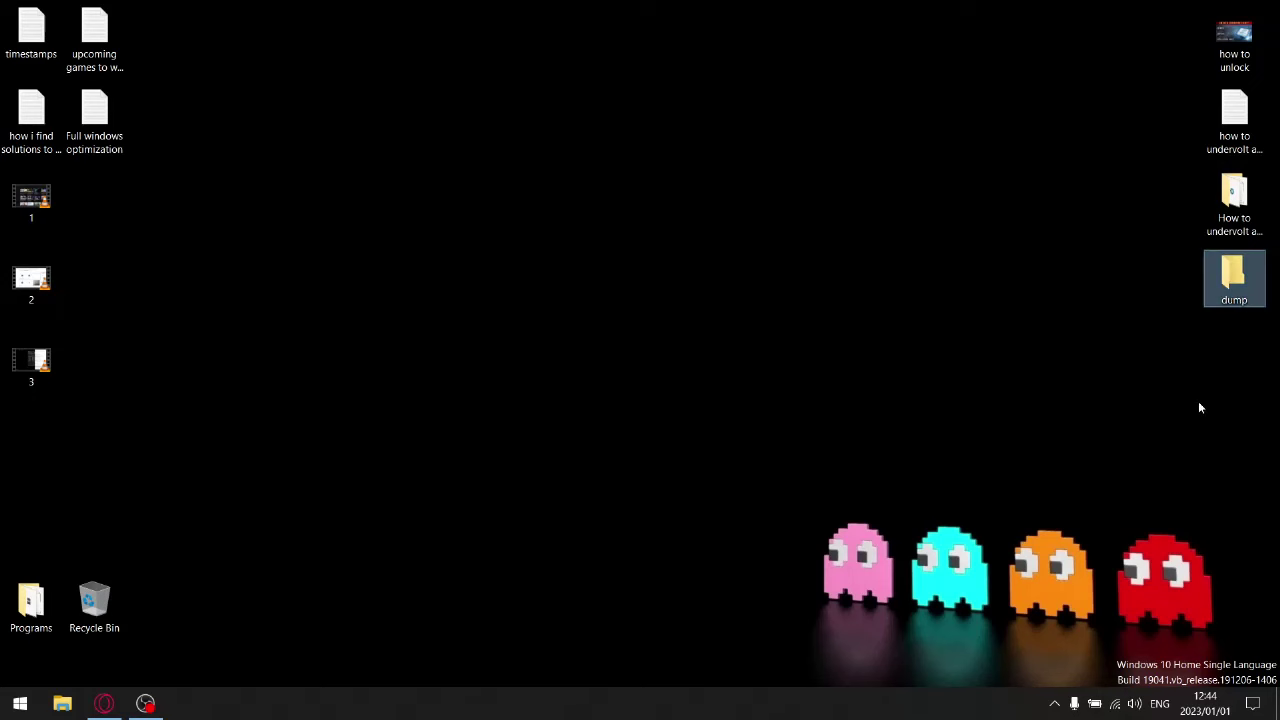
Step: Extract Universal BIOS Backup ToolKit 2.0 from its zip archive in the undervolt folder to the desktop using 7-Zip
double_click(1235, 195)
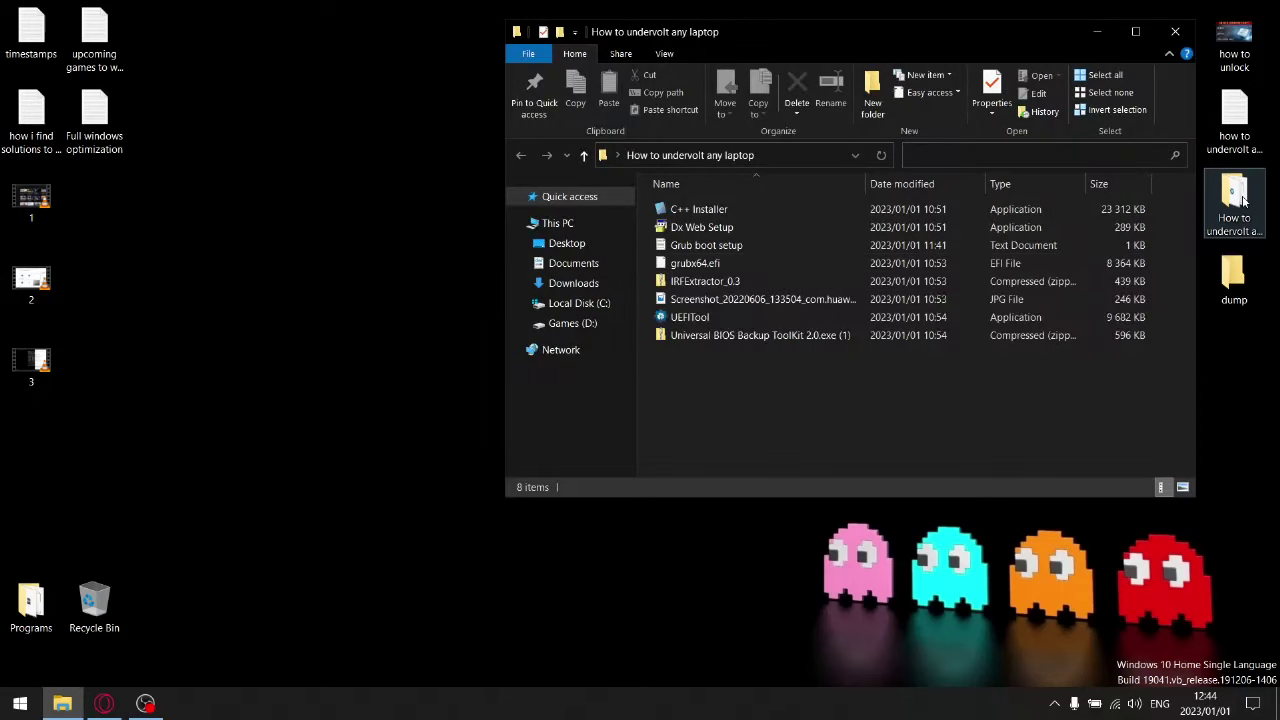
right_click(676, 337)
mouse_move(746, 420)
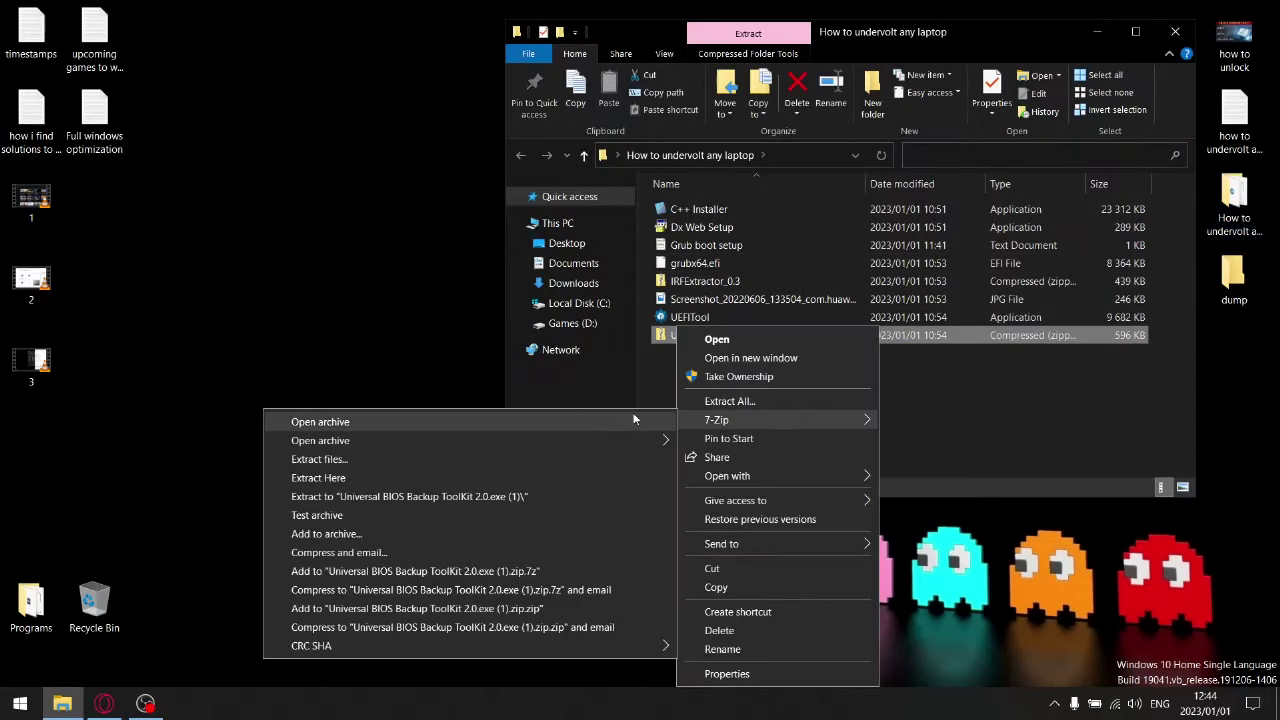
left_click(633, 421)
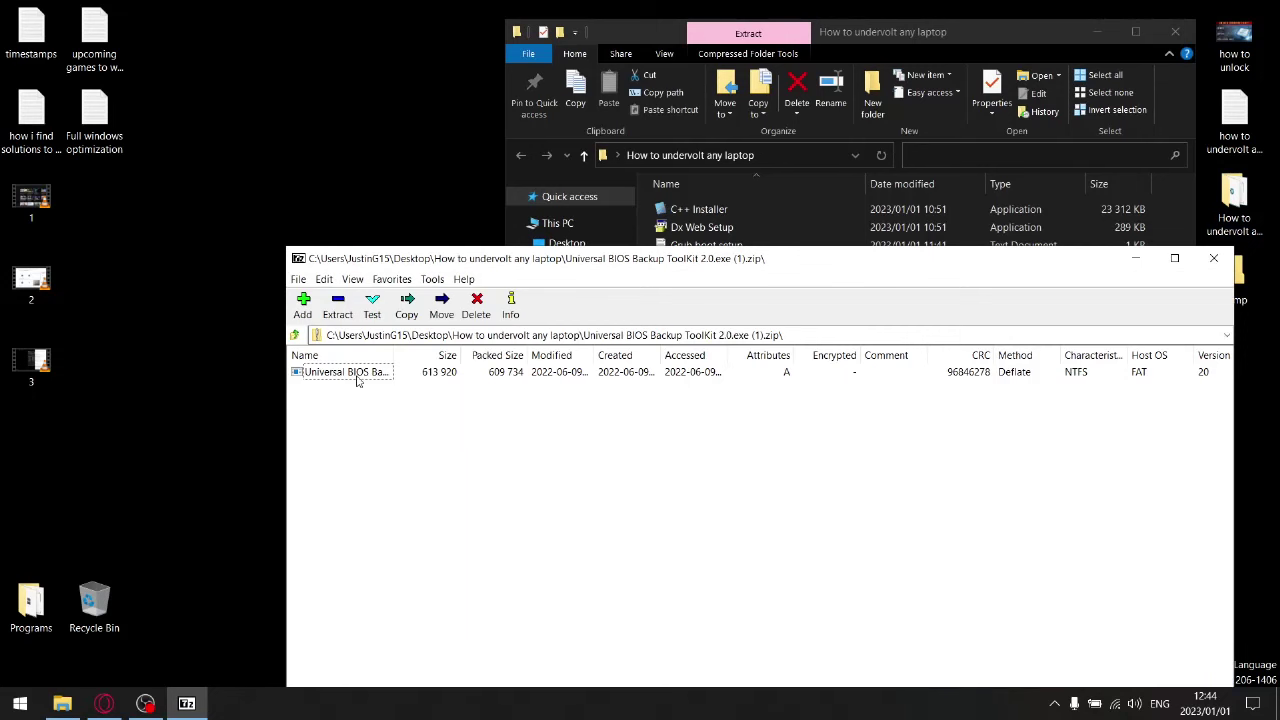
left_click_drag(357, 380, 382, 50)
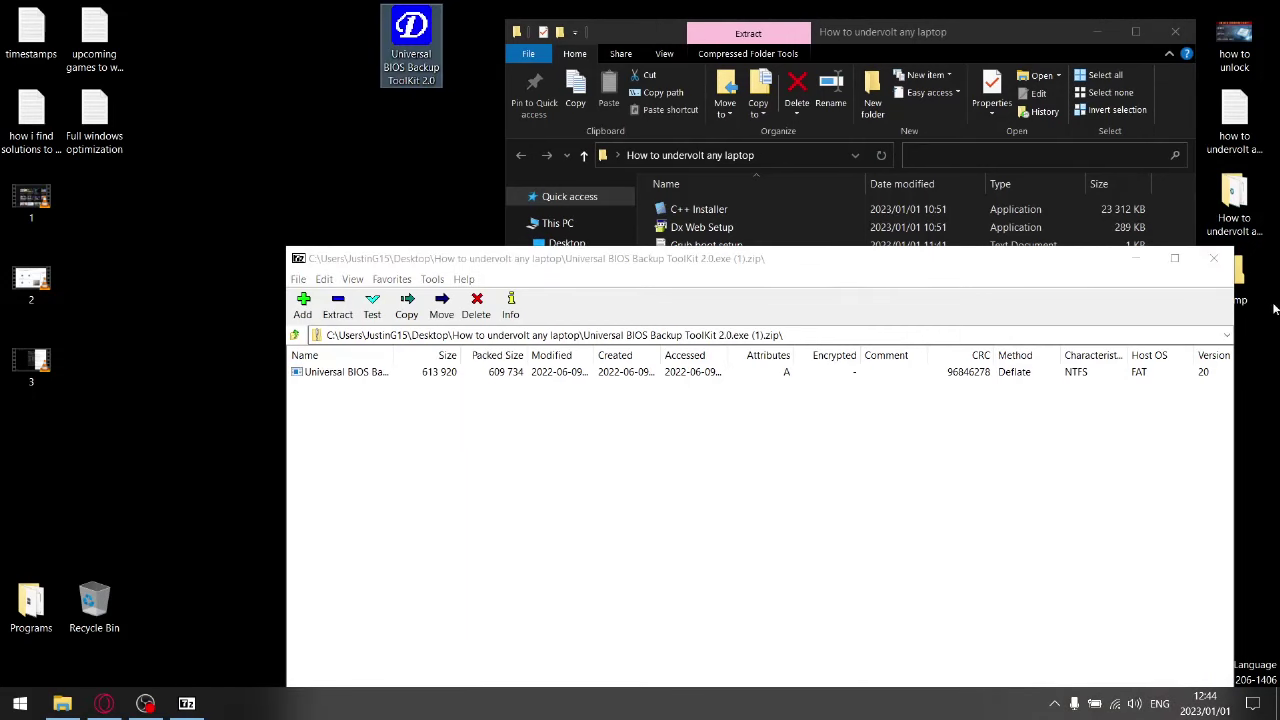
left_click(1213, 258)
left_click(1175, 31)
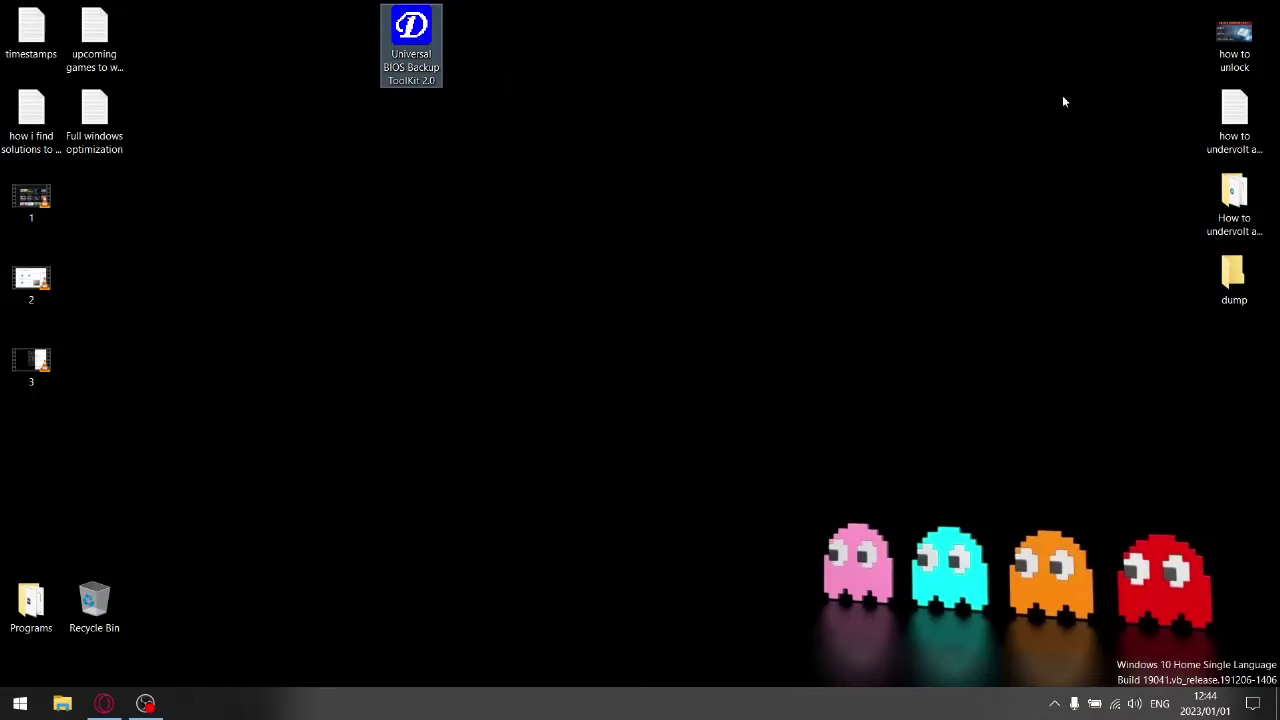
Step: Run Universal BIOS Backup ToolKit 2.0 as administrator, dismiss the startup error and enable the custom BIOS size option
right_click(401, 52)
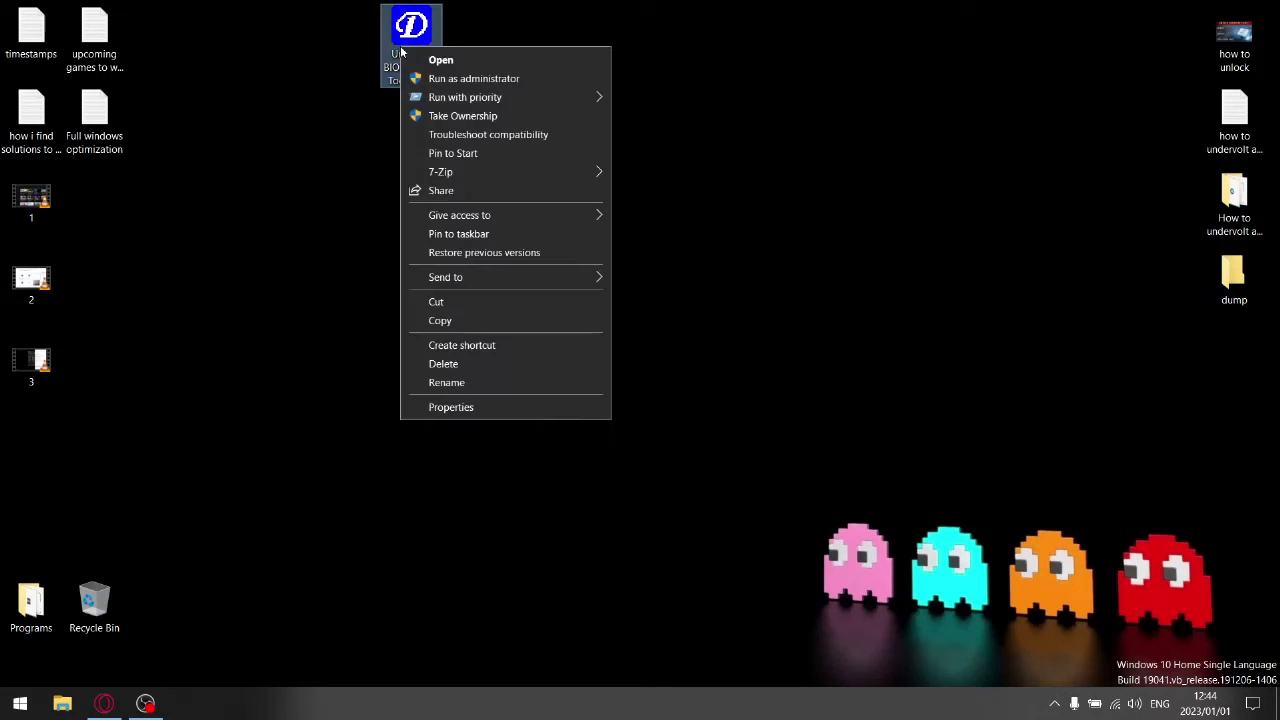
left_click(482, 78)
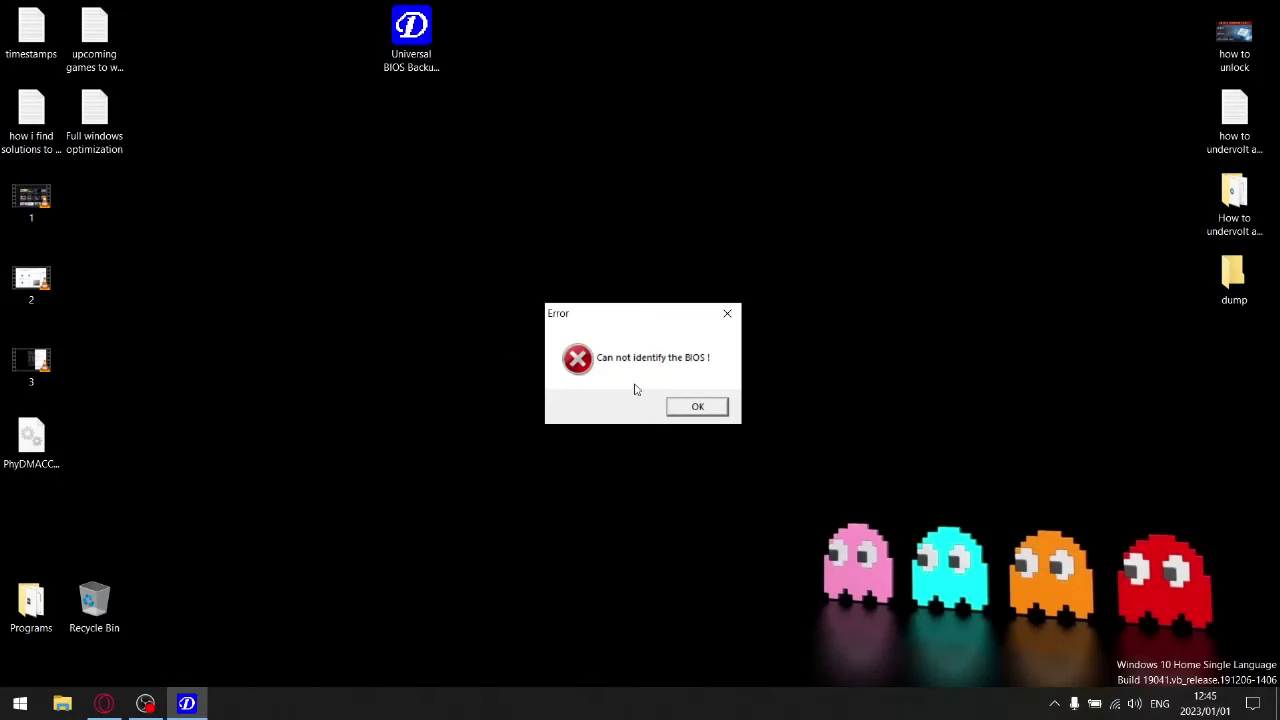
left_click(704, 409)
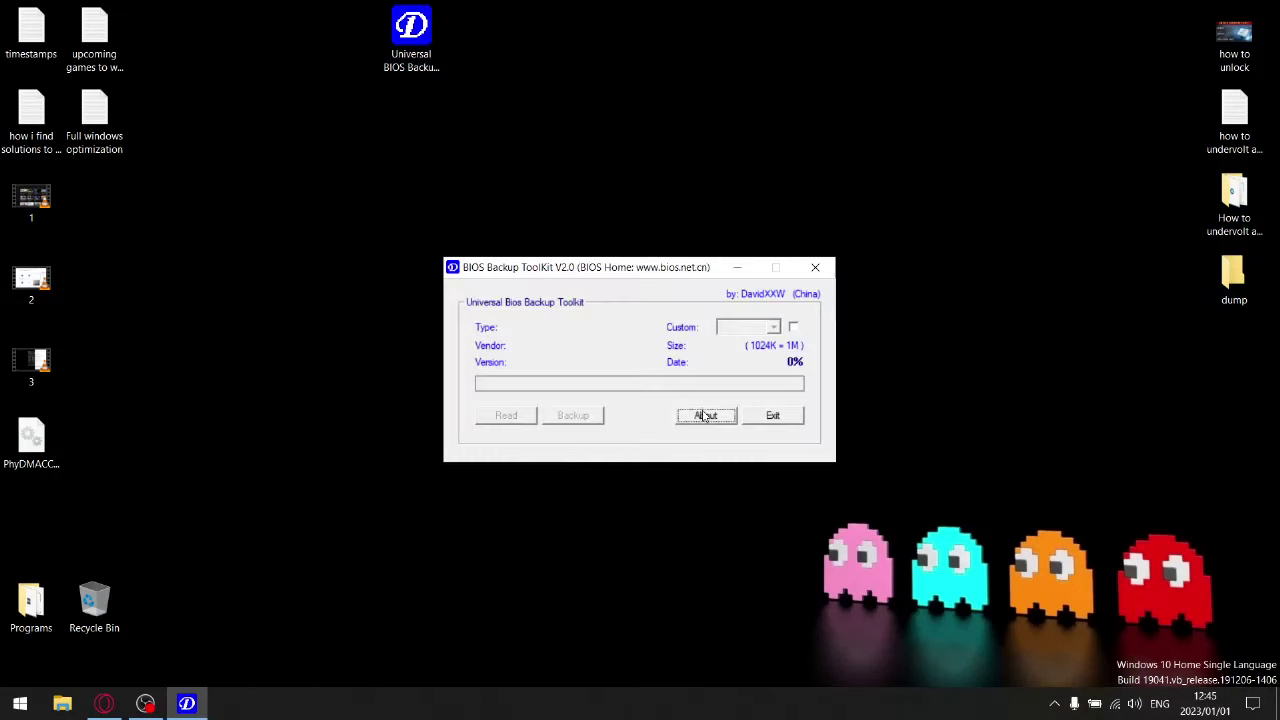
left_click(794, 328)
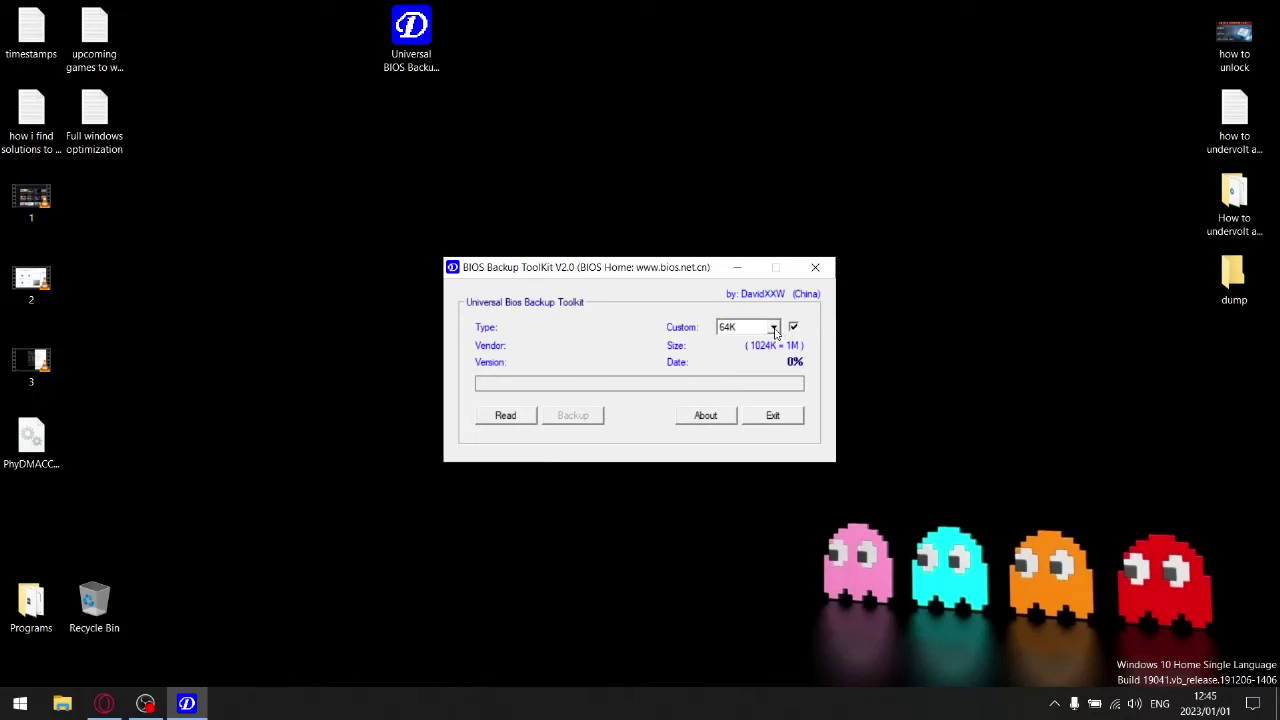
left_click(774, 331)
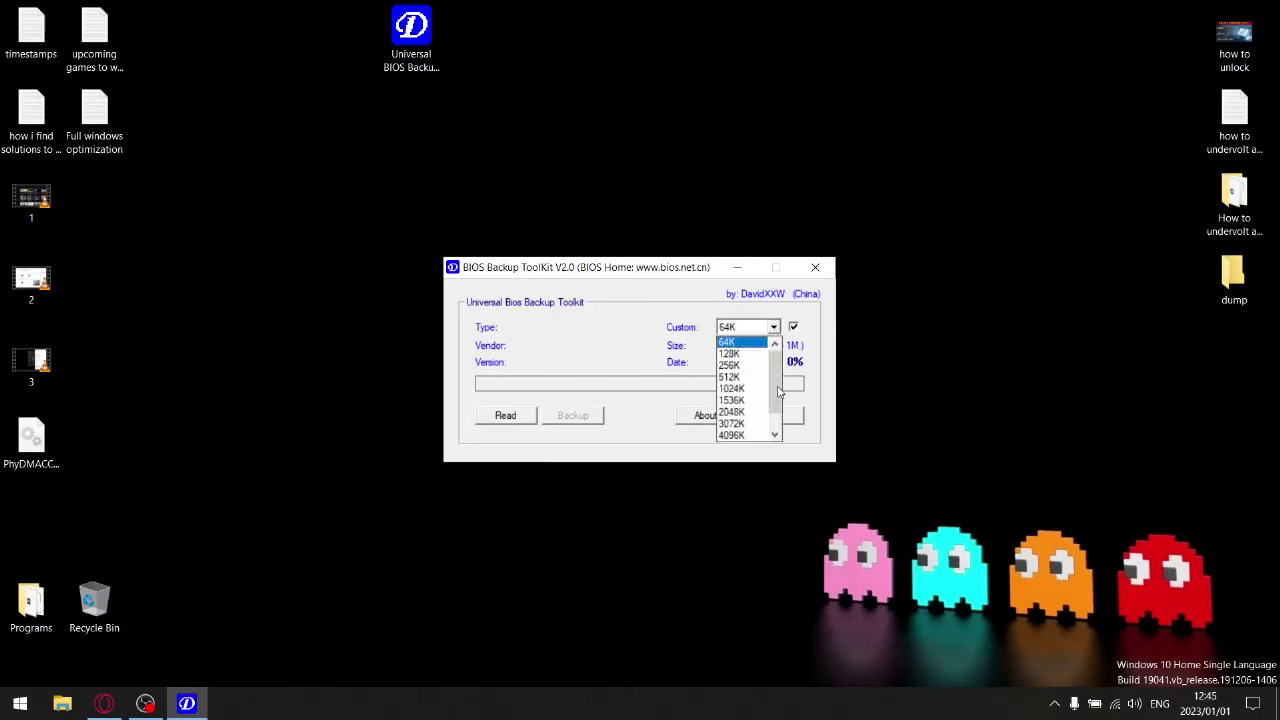
scroll(786, 436, "down", 1)
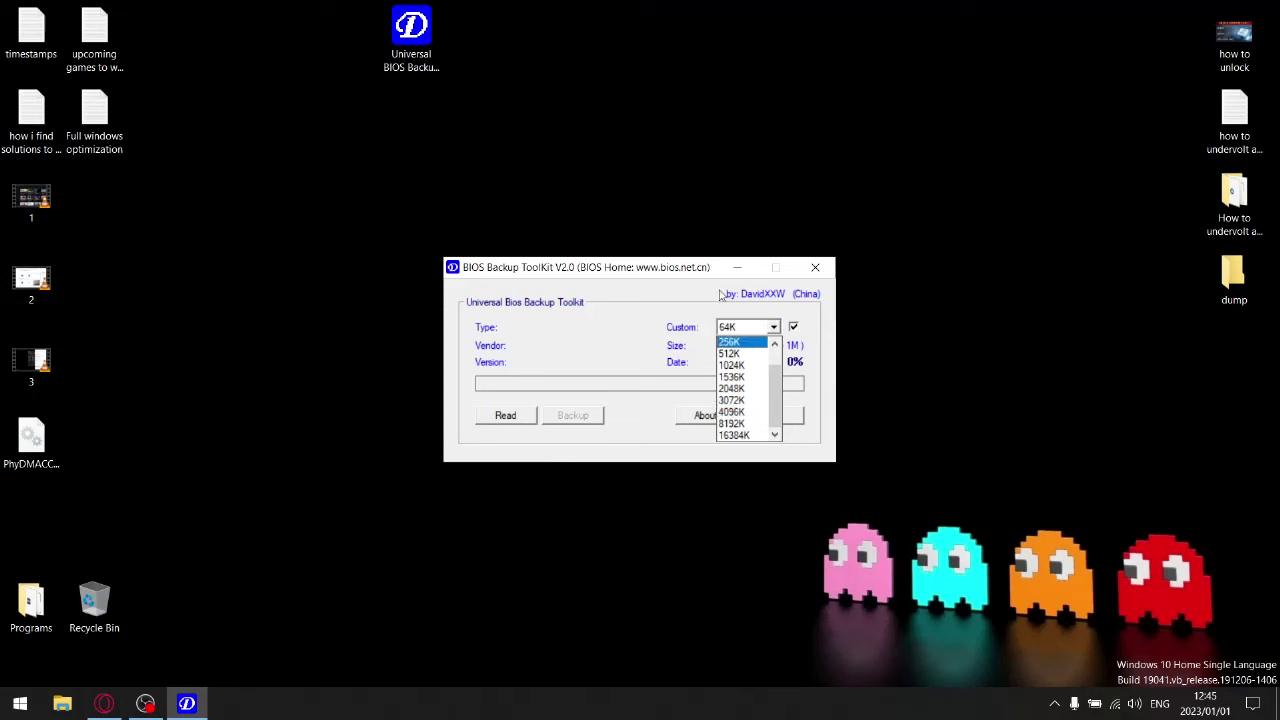
left_click(703, 317)
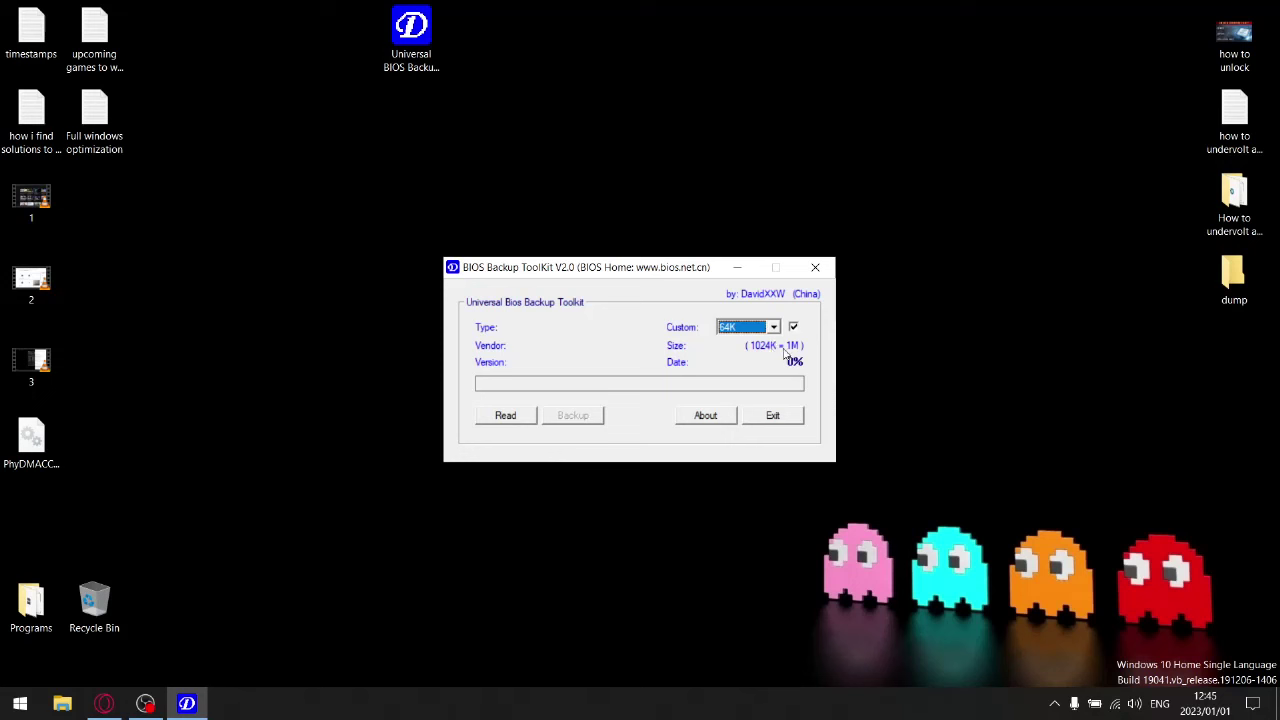
Step: Set the custom BIOS size to 16384K and read the BIOS
left_click(774, 327)
left_click_drag(779, 380, 779, 452)
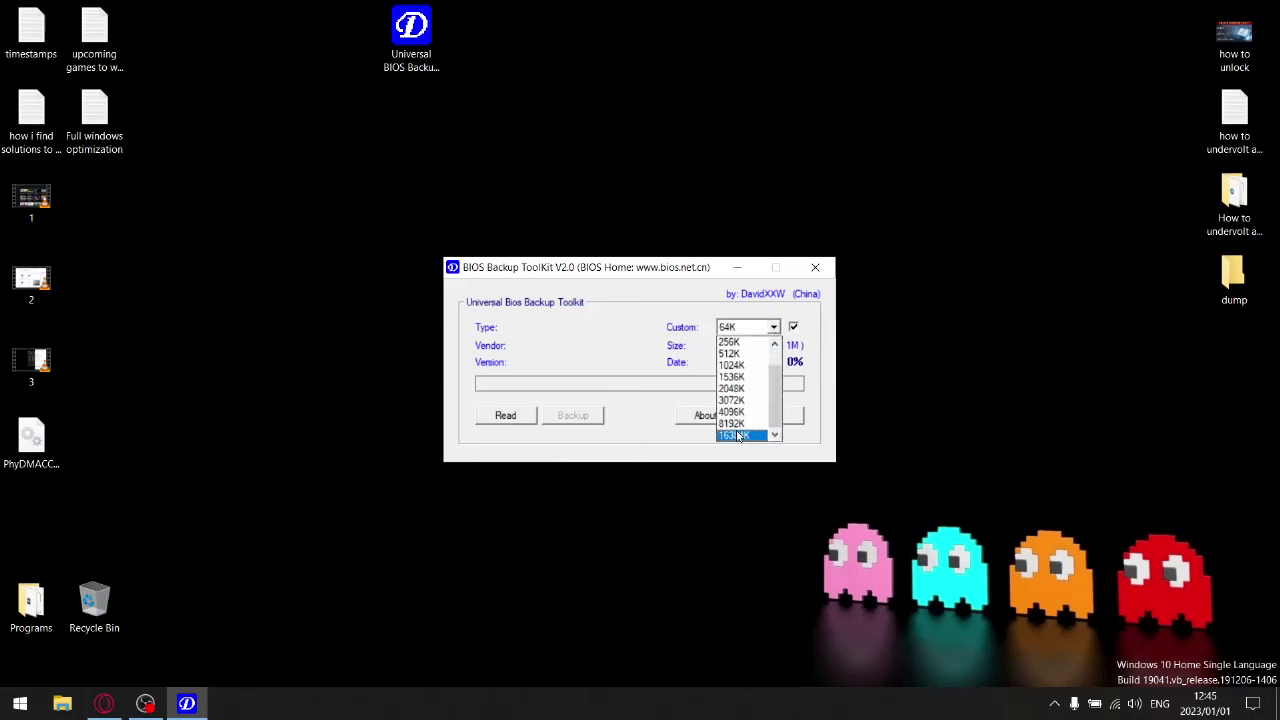
left_click(734, 436)
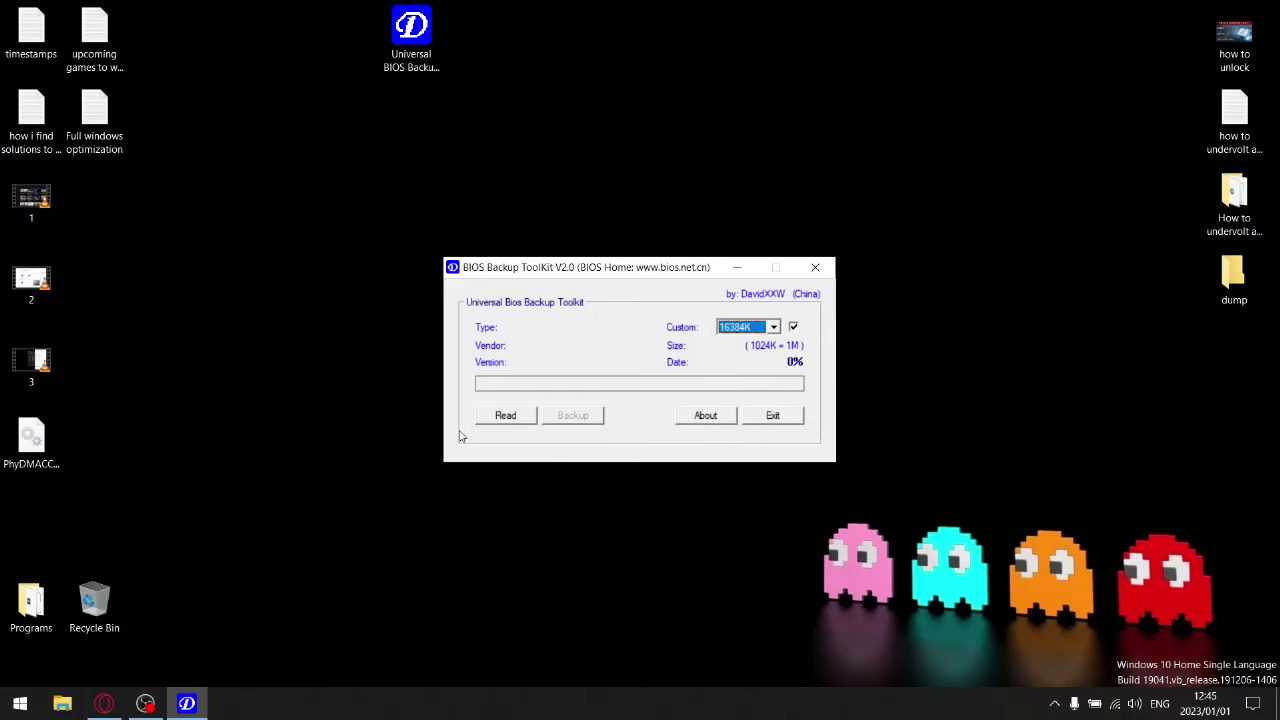
left_click(507, 415)
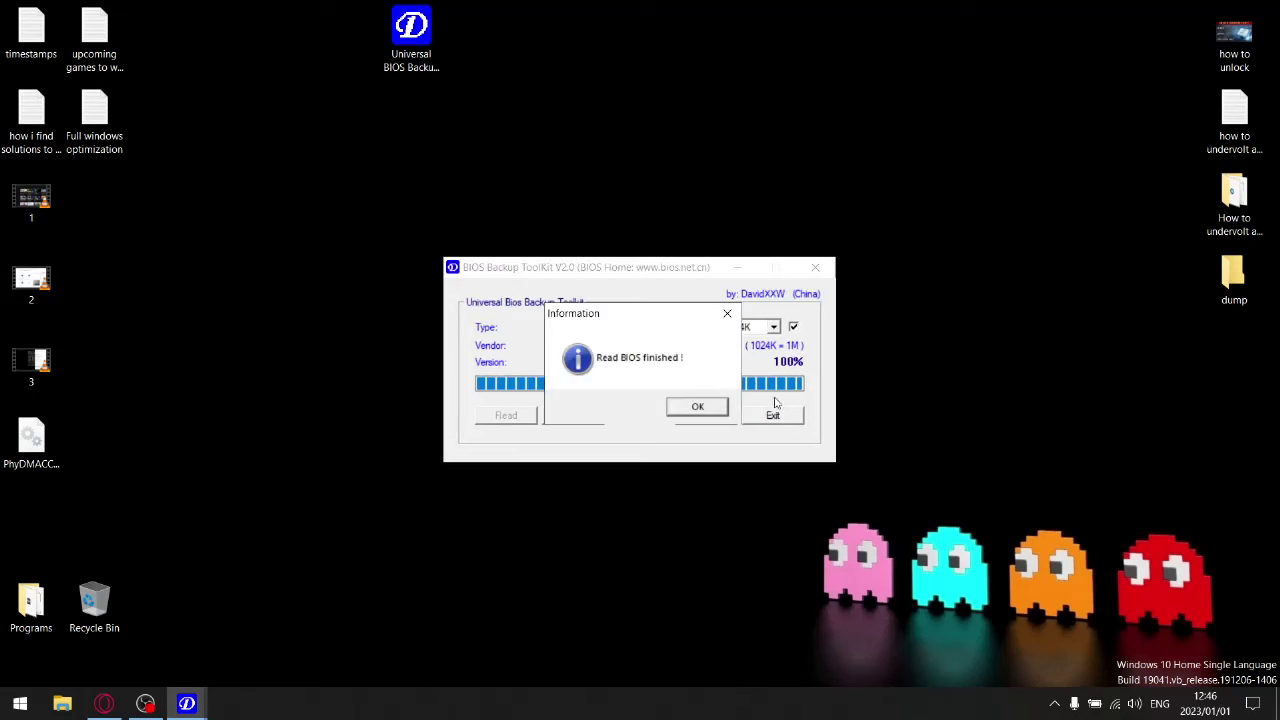
left_click(700, 410)
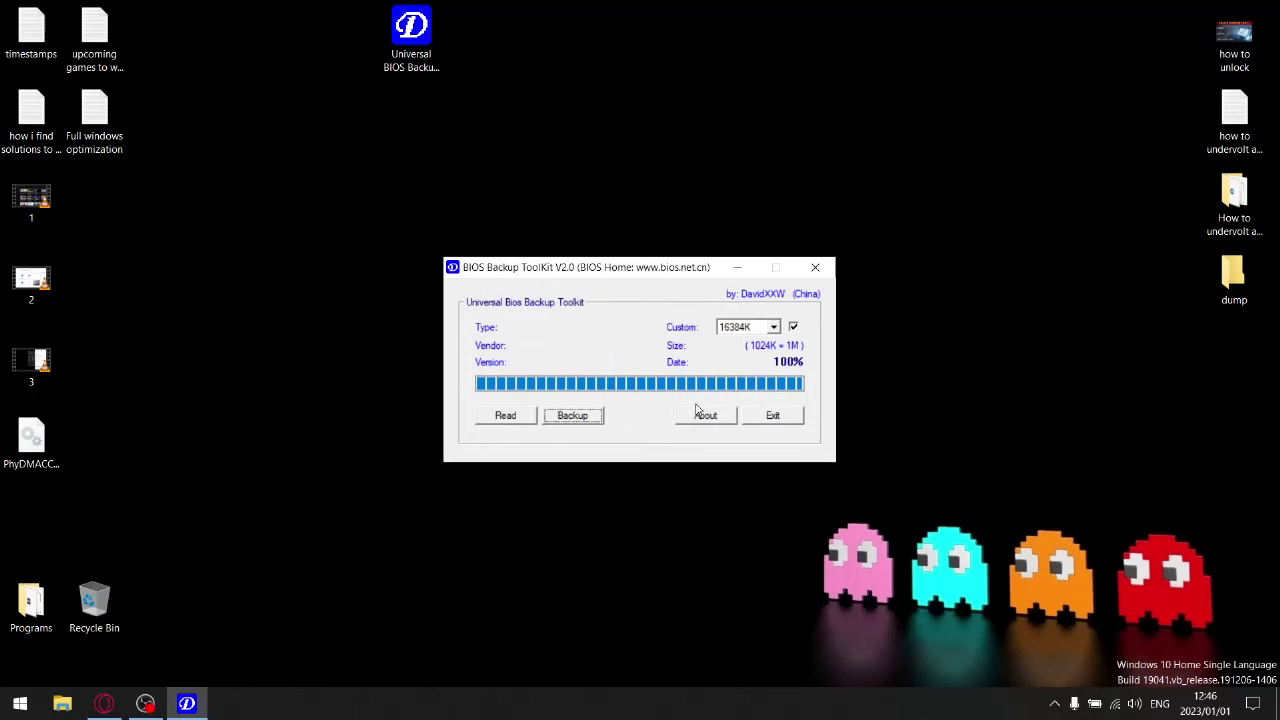
Step: Back up the BIOS as dellg15-.rom in the desktop "dump" folder, close the toolkit and check the saved file
left_click(573, 419)
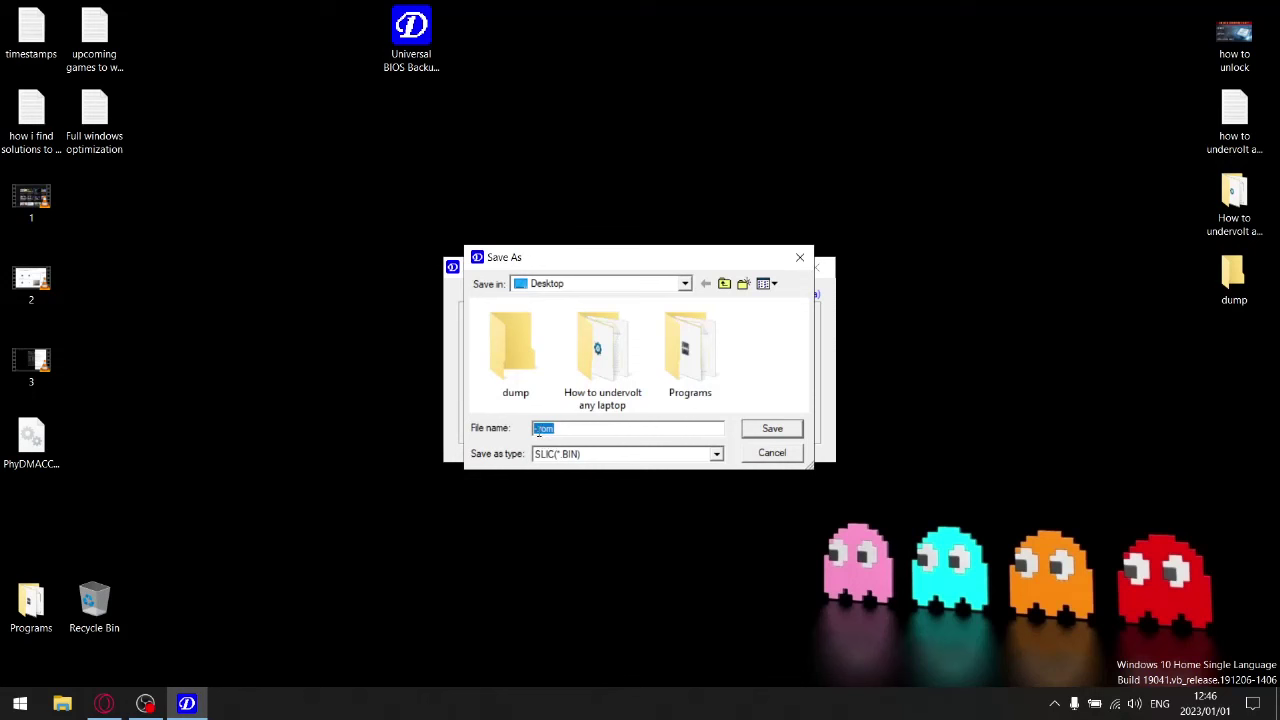
left_click(535, 428)
type("dellg15")
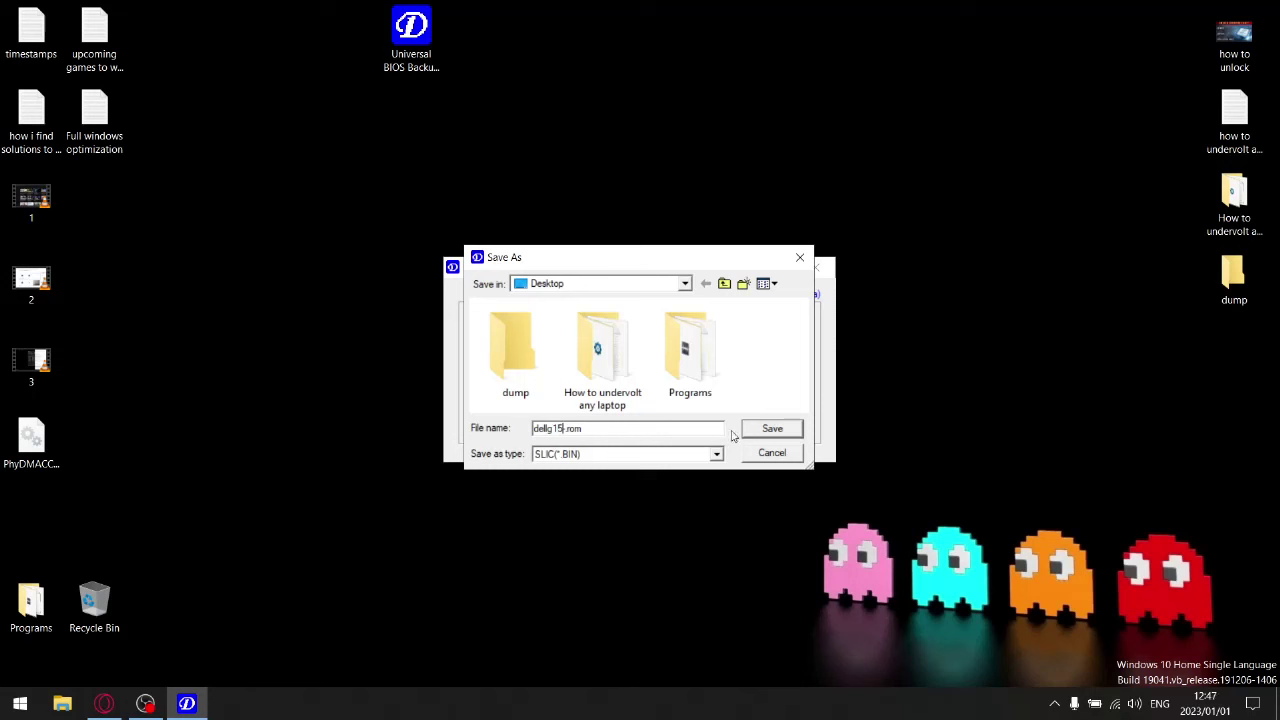
double_click(526, 359)
left_click(764, 429)
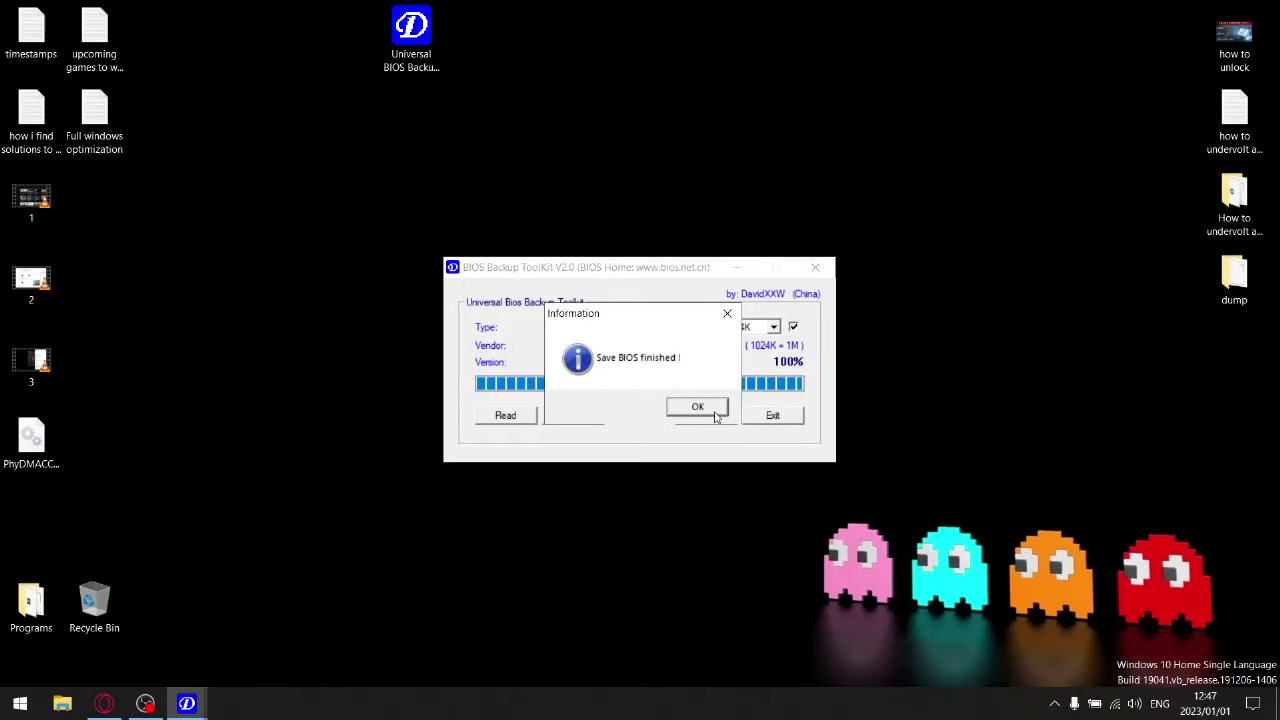
left_click(715, 416)
left_click(815, 267)
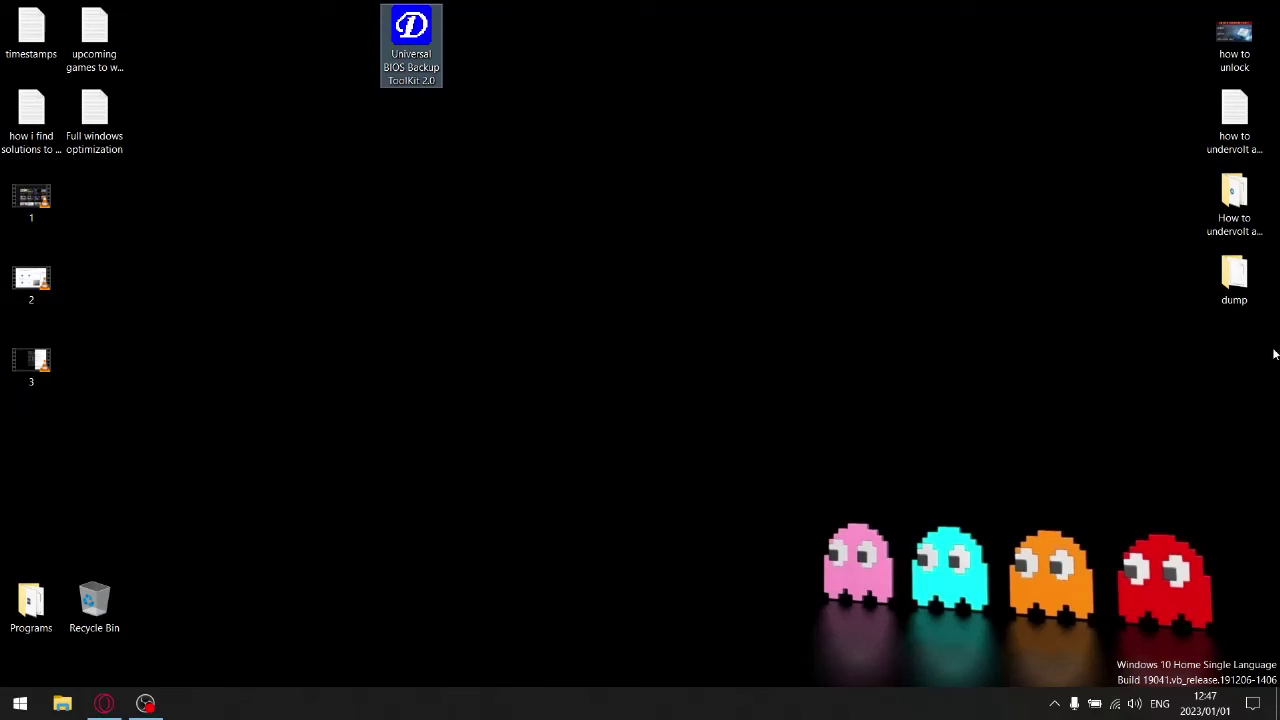
double_click(1234, 278)
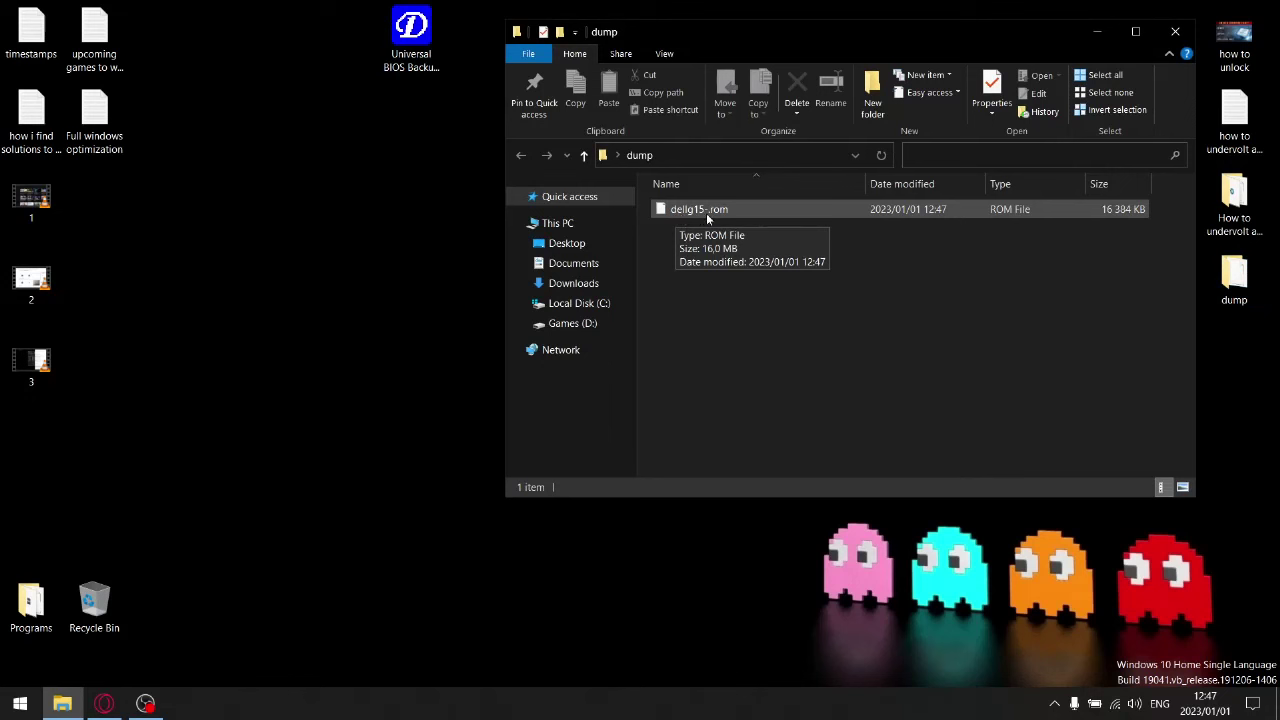
left_click(1178, 35)
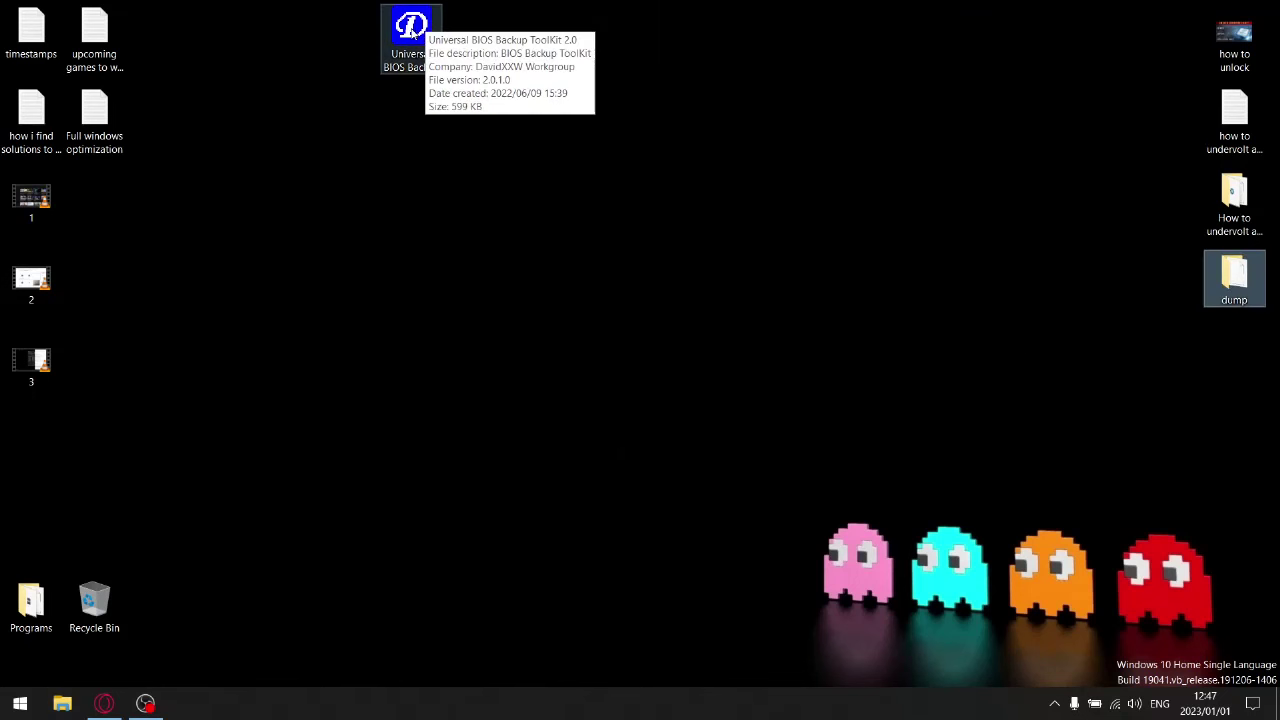
Step: Delete Universal BIOS Backup ToolKit 2.0 from the desktop
left_click(413, 30)
right_click(414, 30)
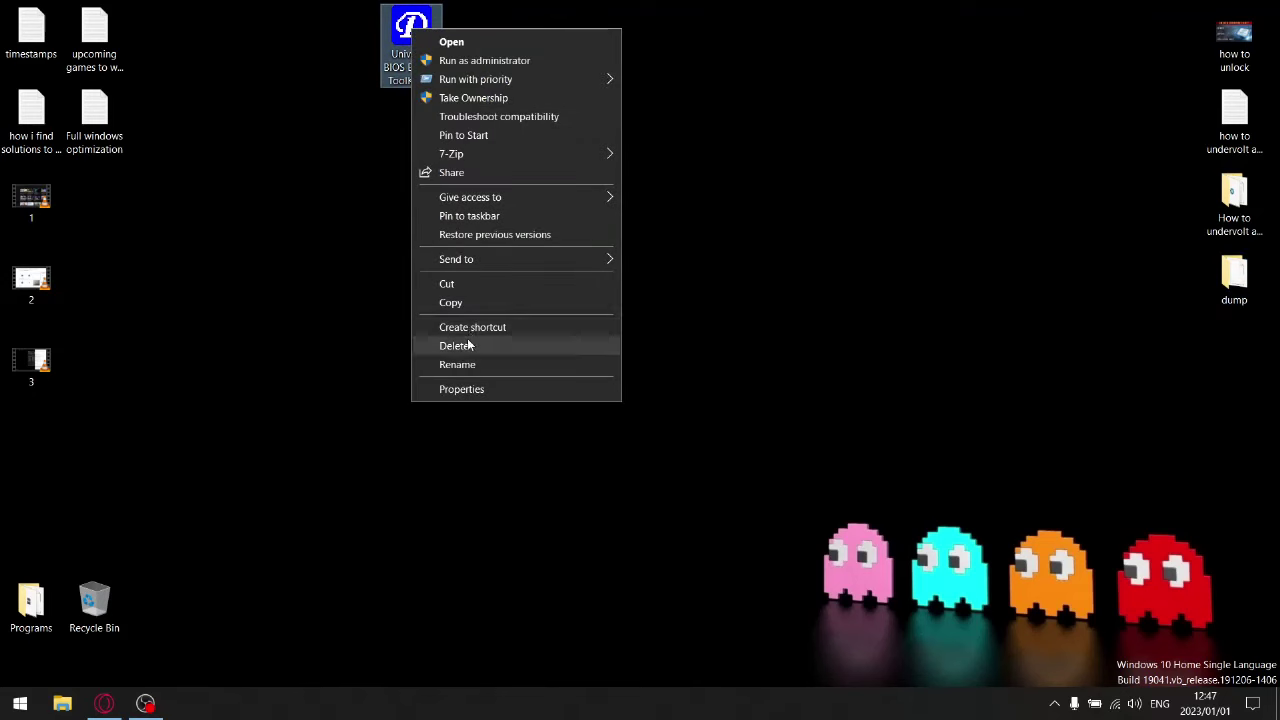
left_click(466, 337)
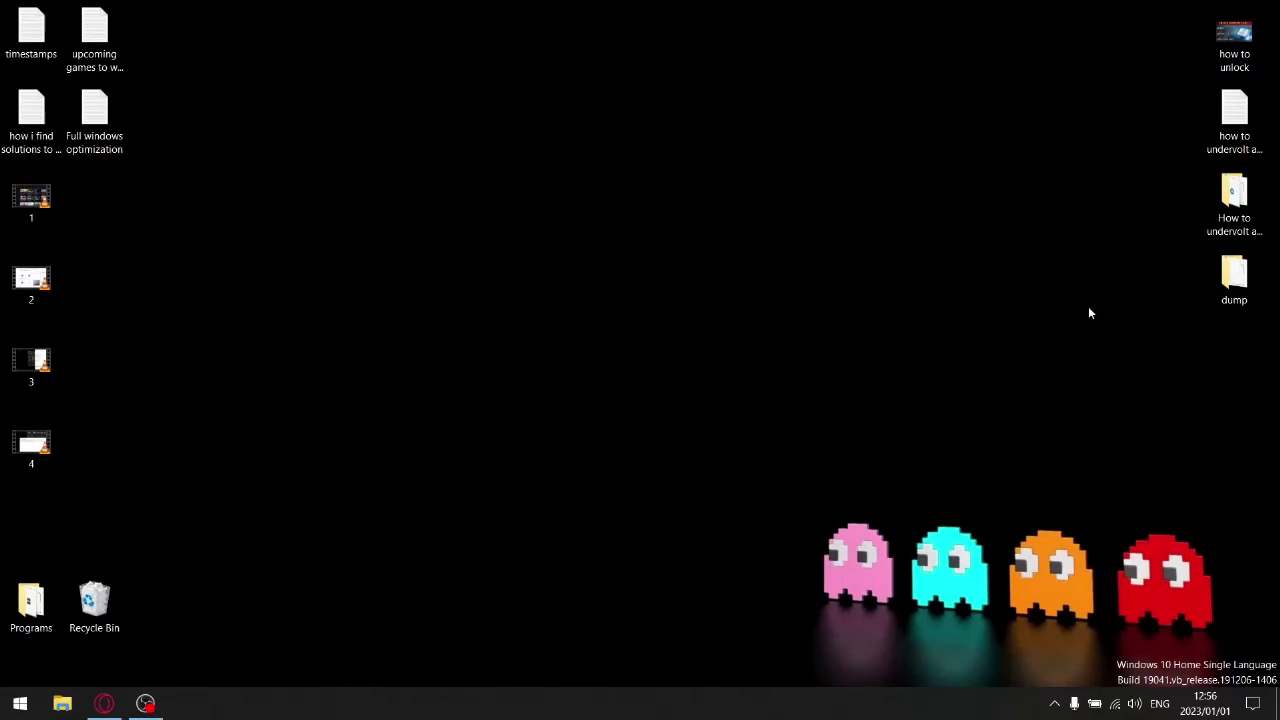
Step: Run UEFITool as administrator from the "How to undervolt any laptop" folder and maximize its window
double_click(1256, 201)
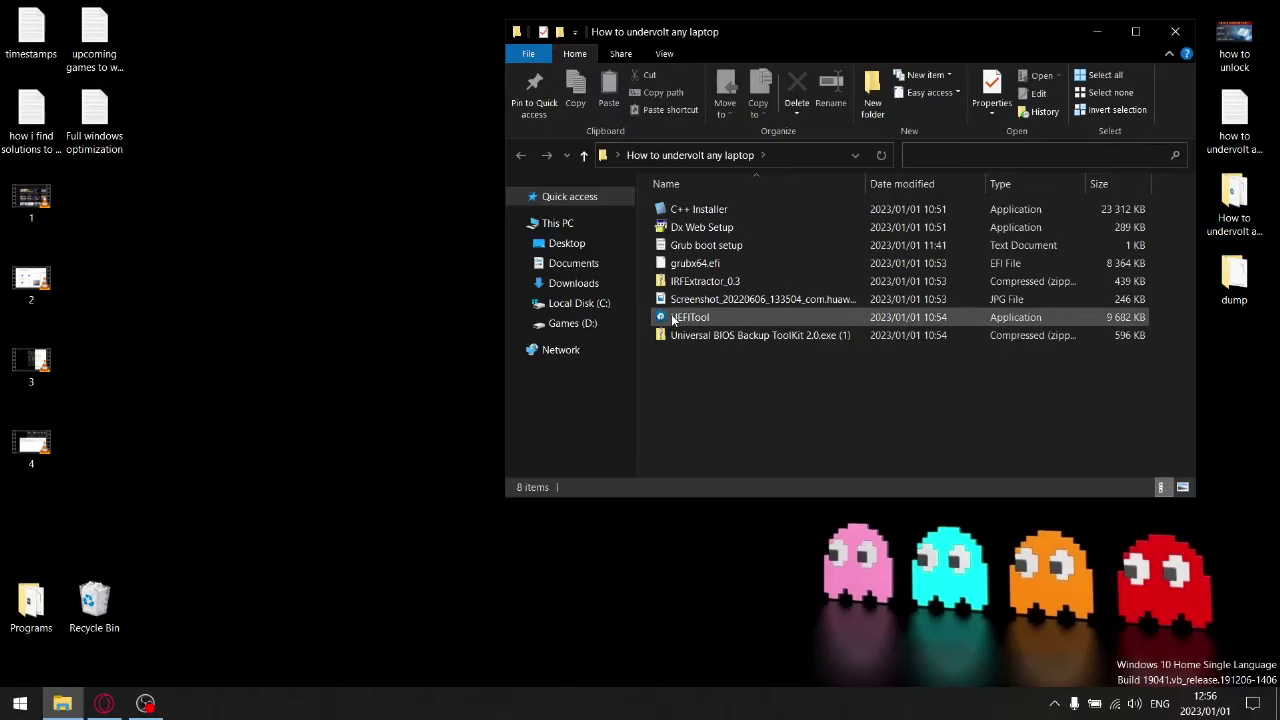
right_click(673, 318)
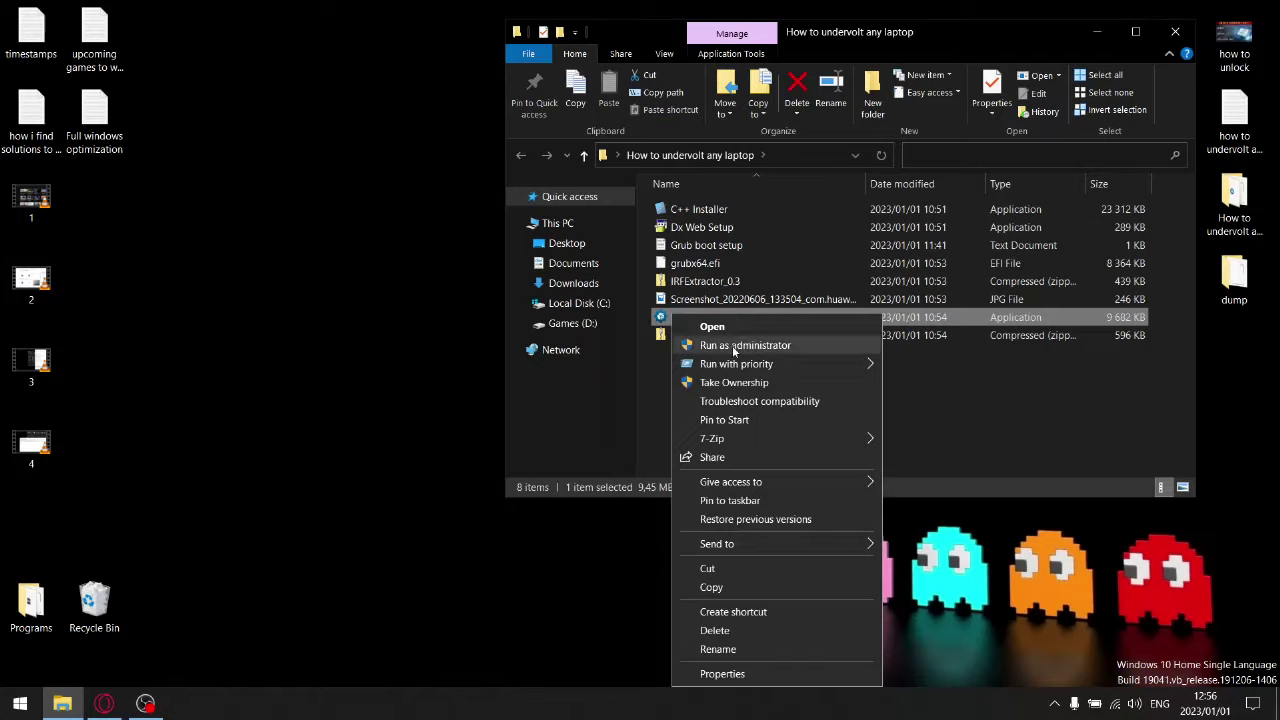
left_click(732, 345)
left_click(1219, 9)
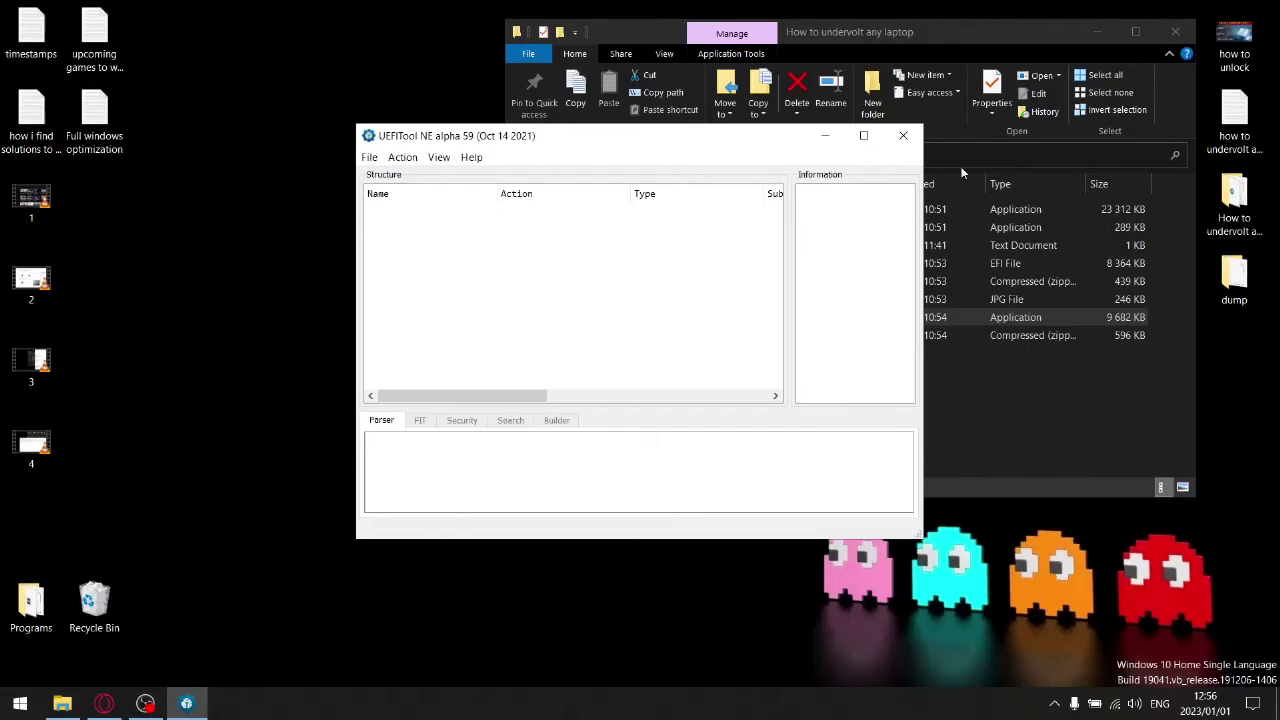
left_click(863, 135)
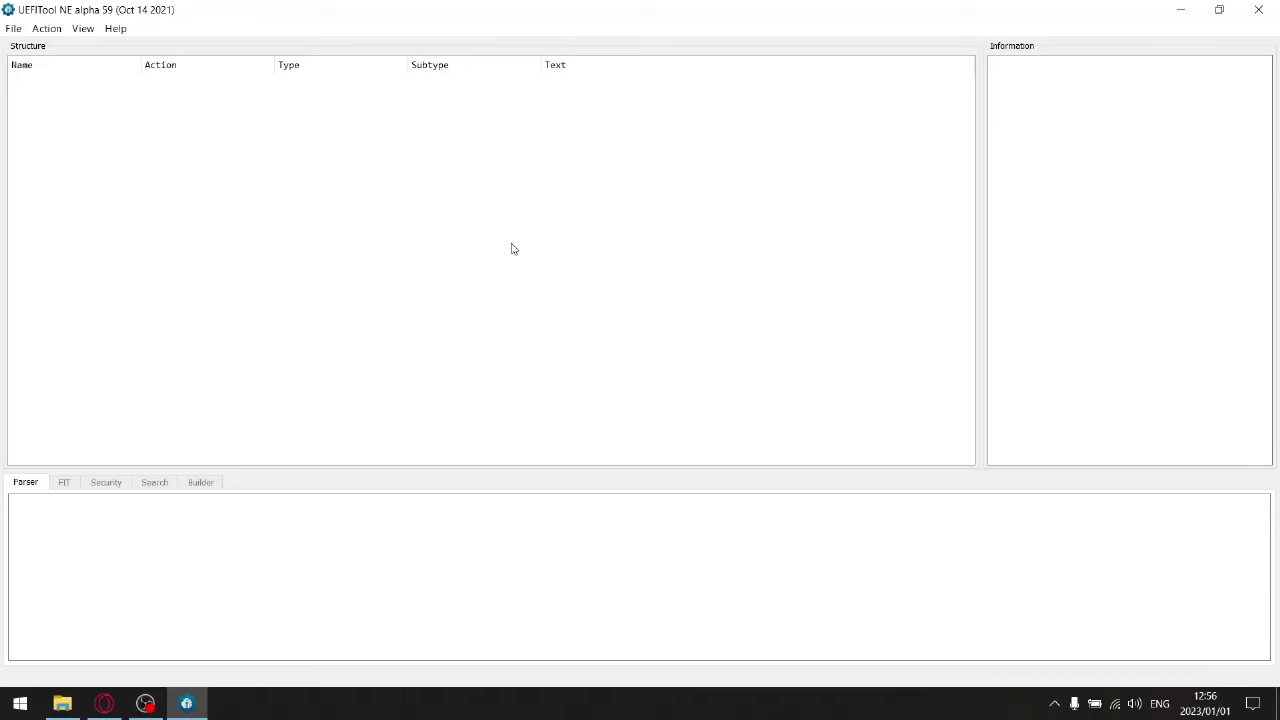
Step: Open the BIOS image file dellg15-.rom from the desktop "dump" folder
left_click(13, 28)
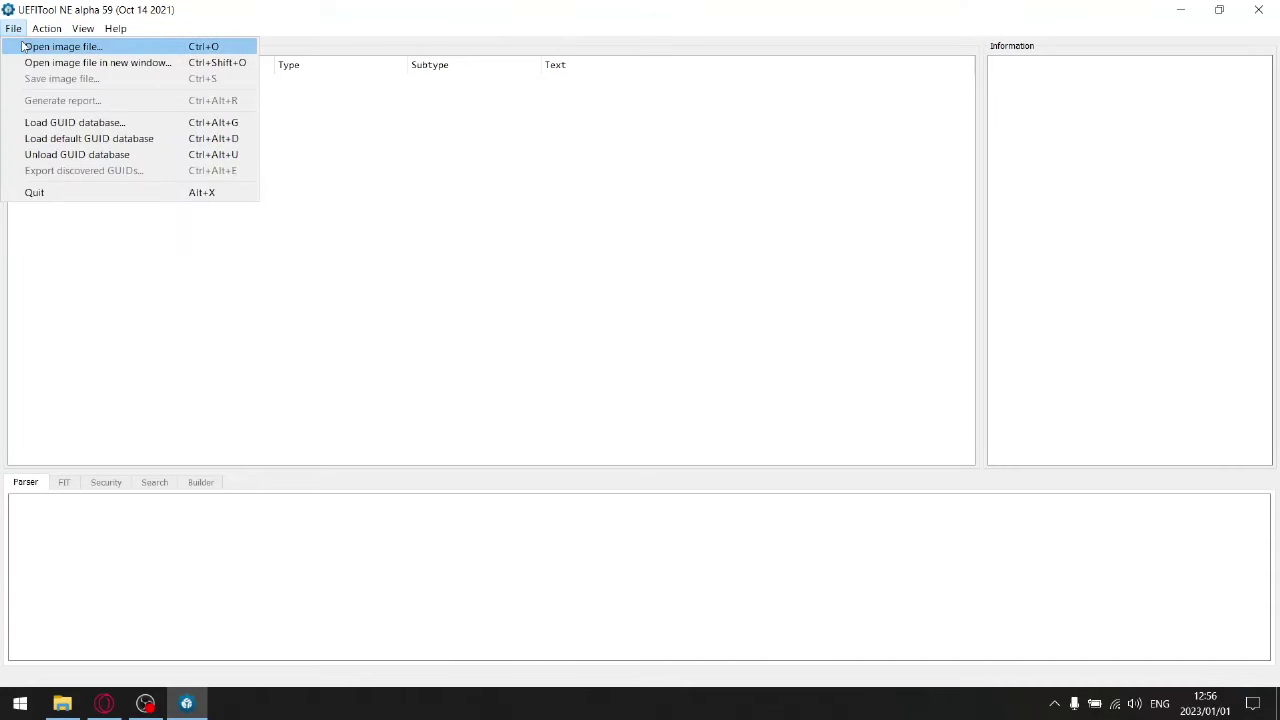
left_click(22, 46)
left_click(61, 180)
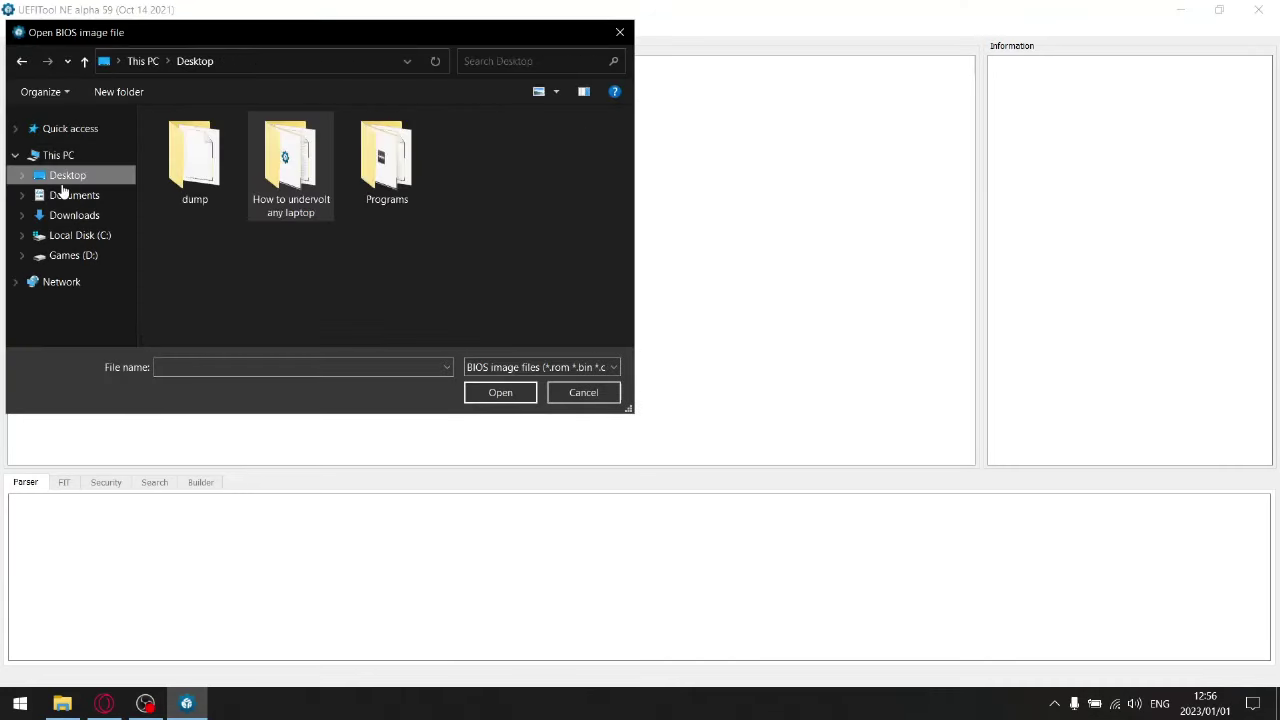
double_click(214, 166)
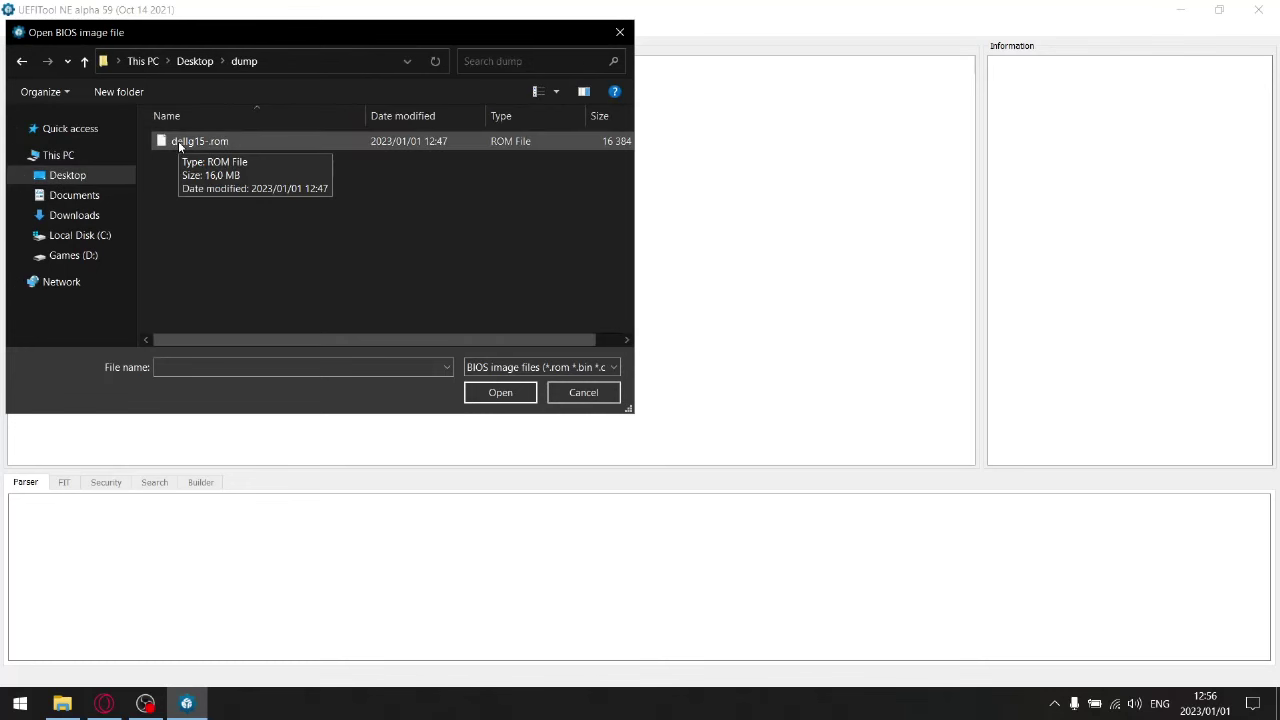
double_click(178, 141)
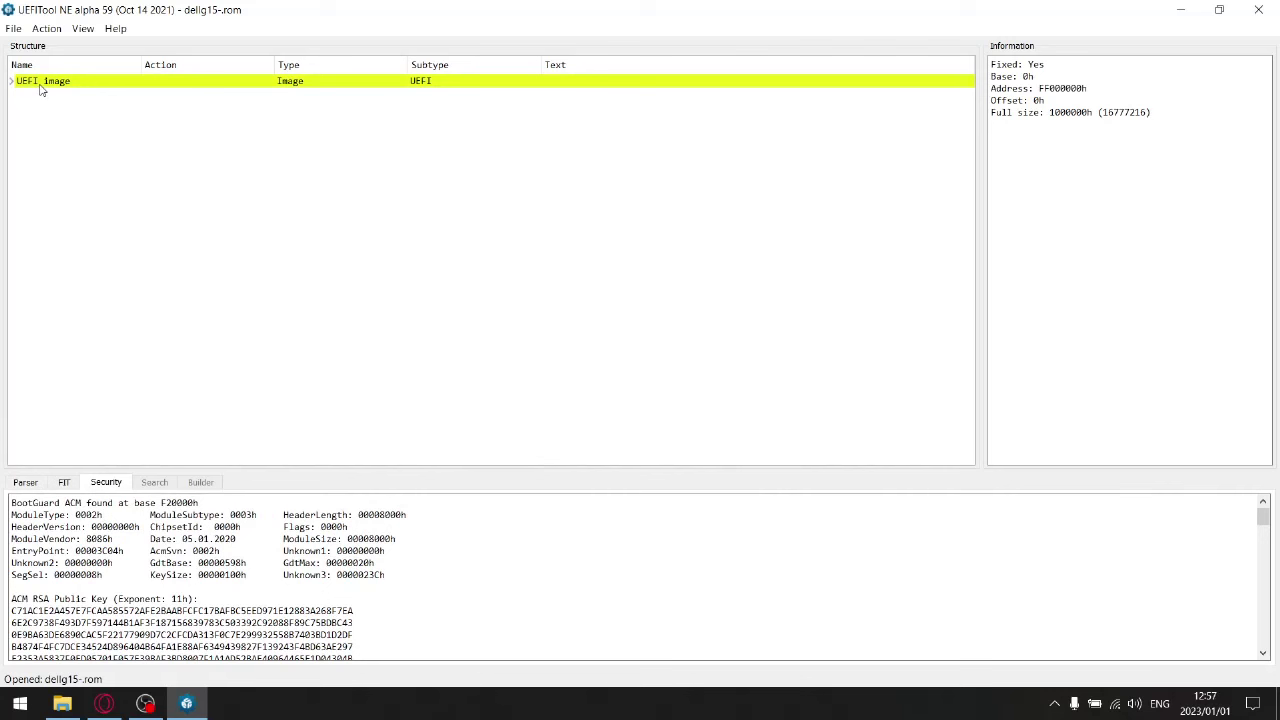
Step: Search the UEFI image for the Unicode text "overclocking" and jump to the first match in the structure tree
left_click(46, 28)
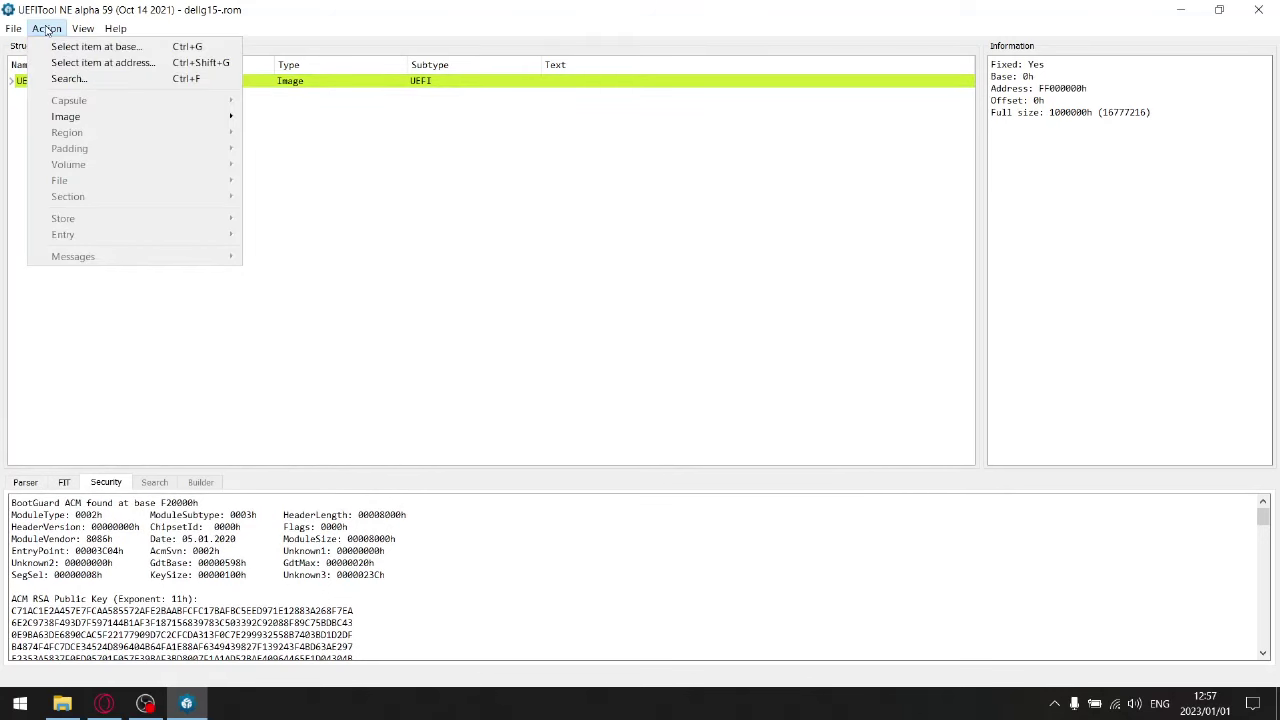
left_click(70, 80)
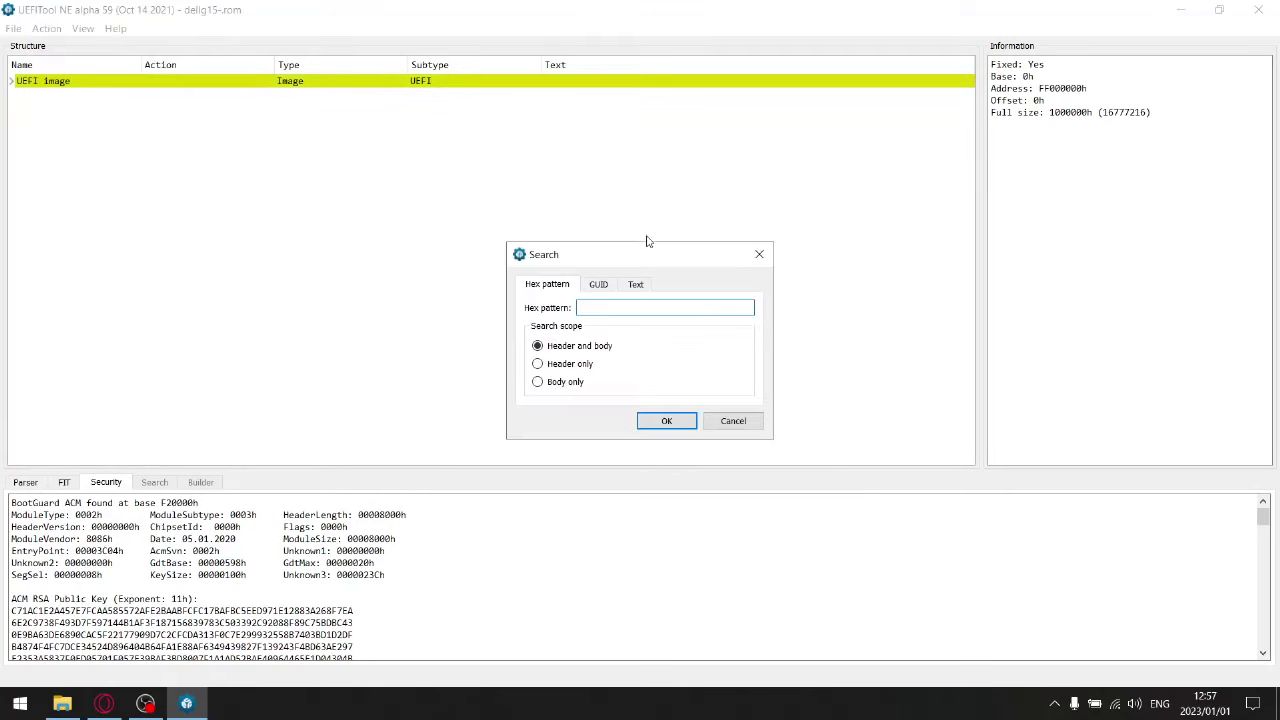
left_click(640, 286)
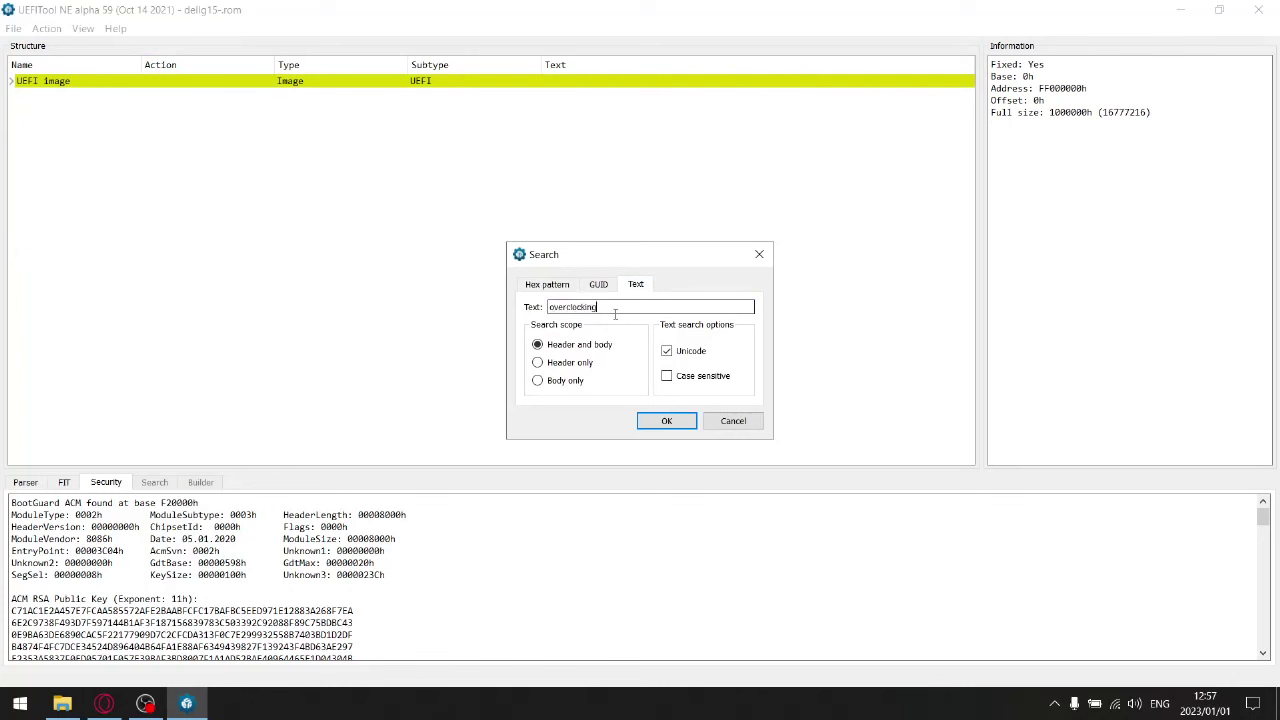
left_click(664, 421)
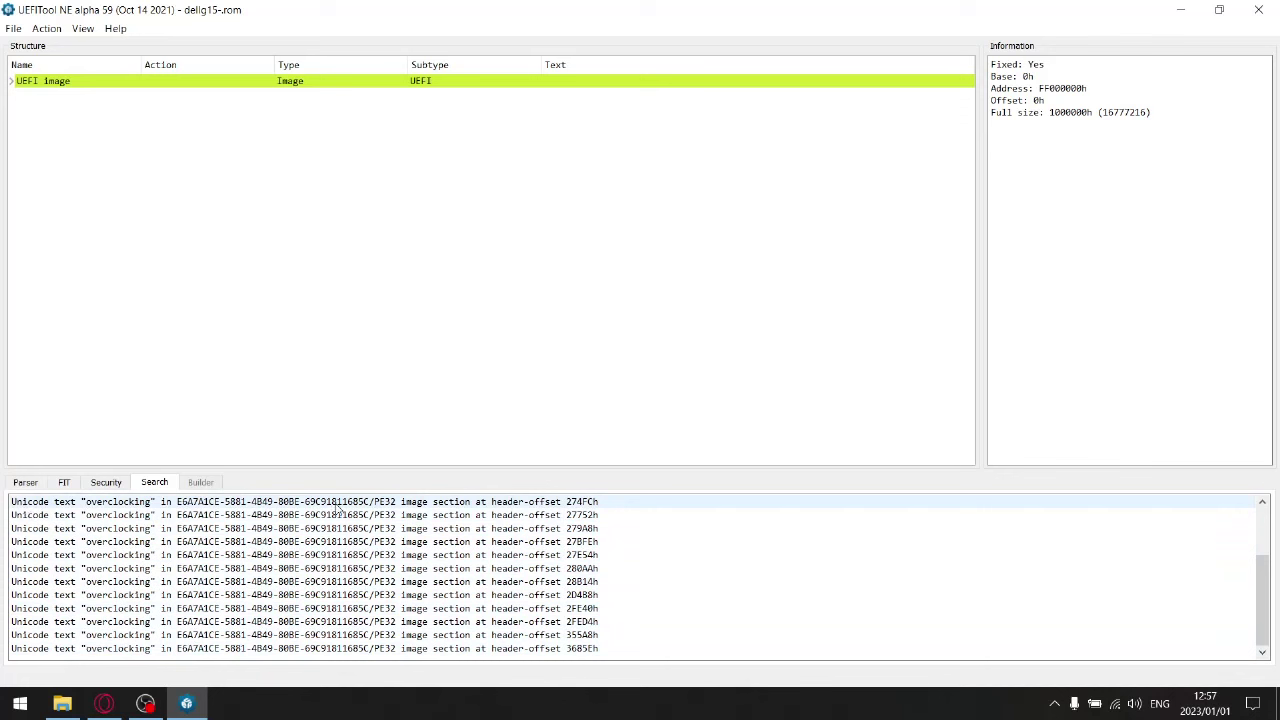
left_click_drag(1265, 594, 1263, 540)
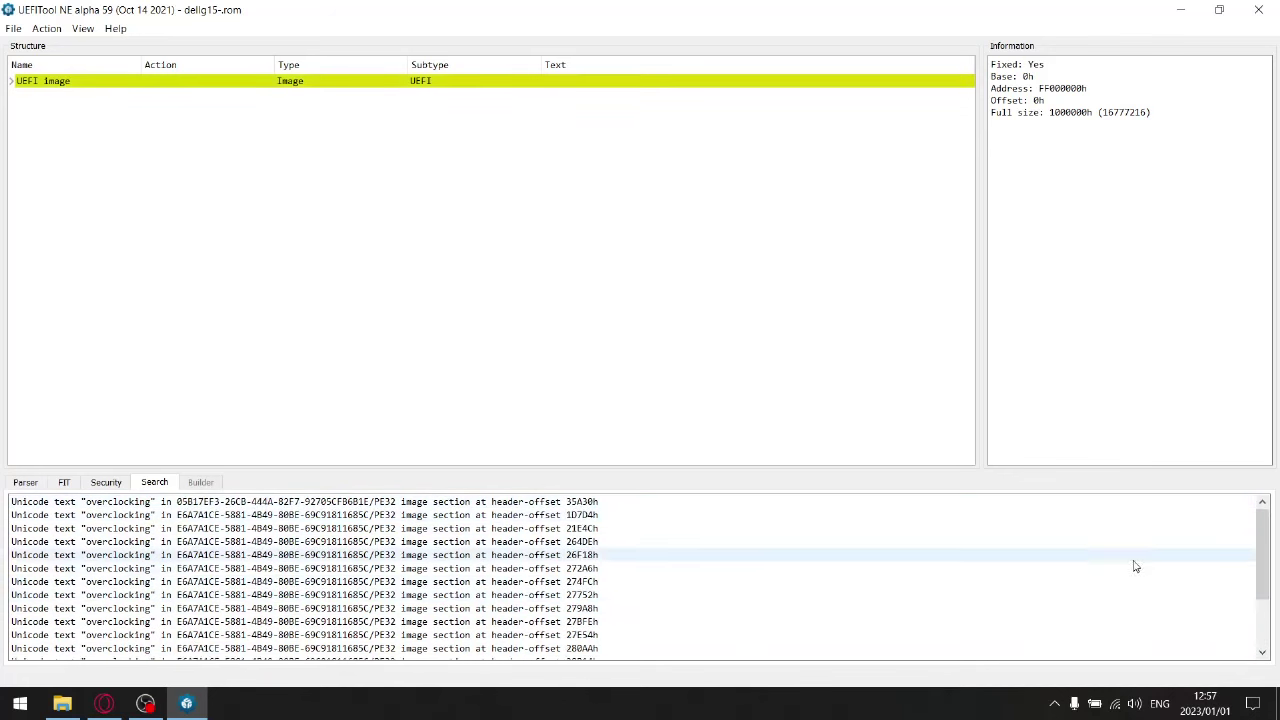
double_click(72, 502)
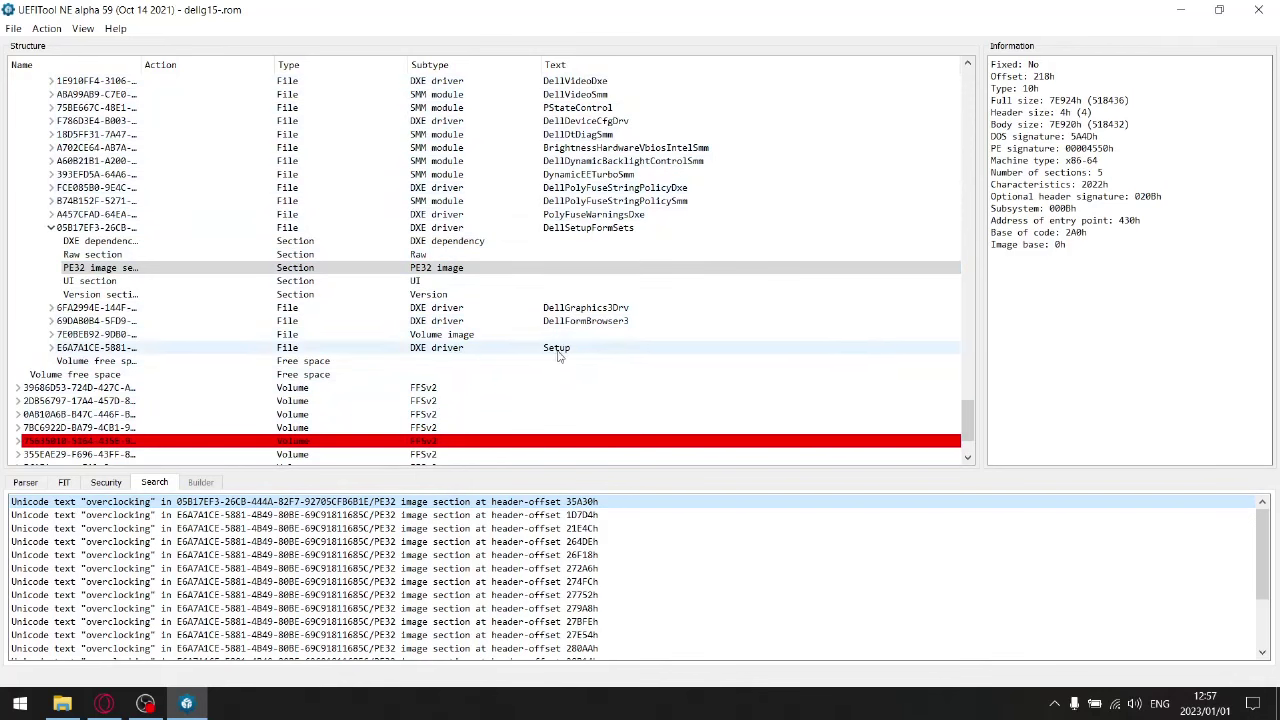
Step: Extract the Setup DXE driver as is into the desktop "dump" folder under its default file name, and close UEFITool
right_click(446, 352)
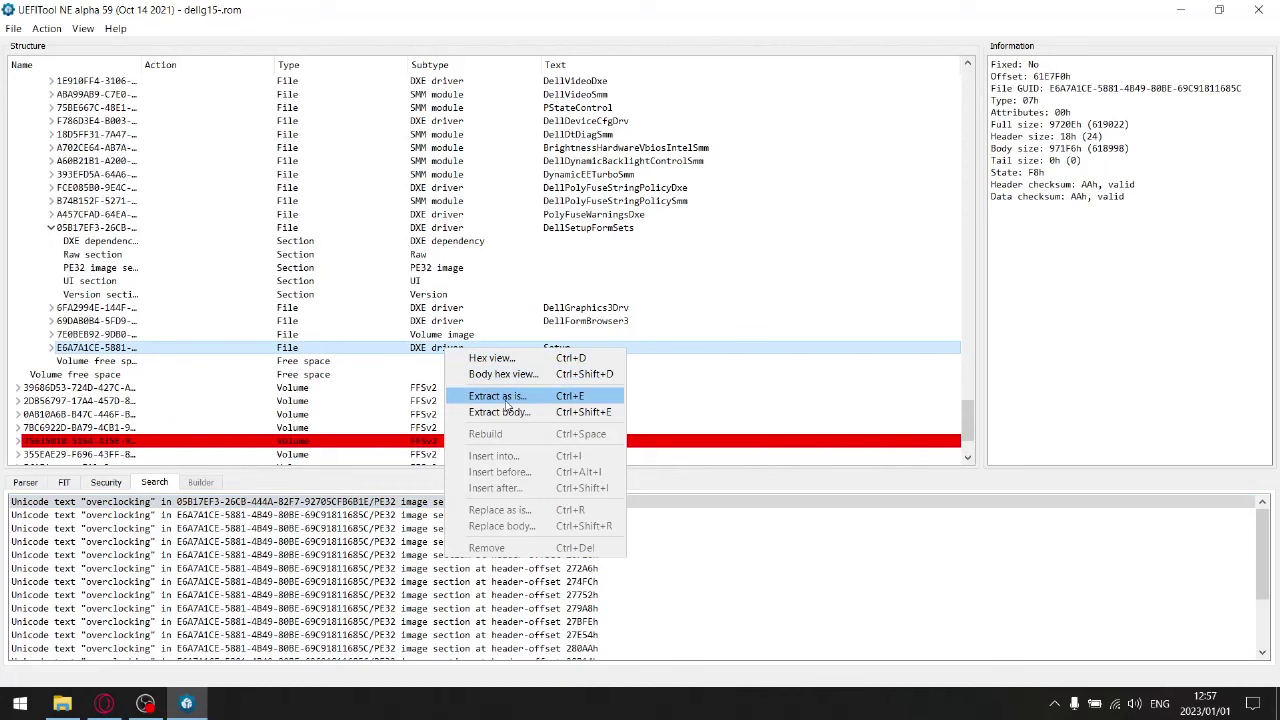
left_click(774, 271)
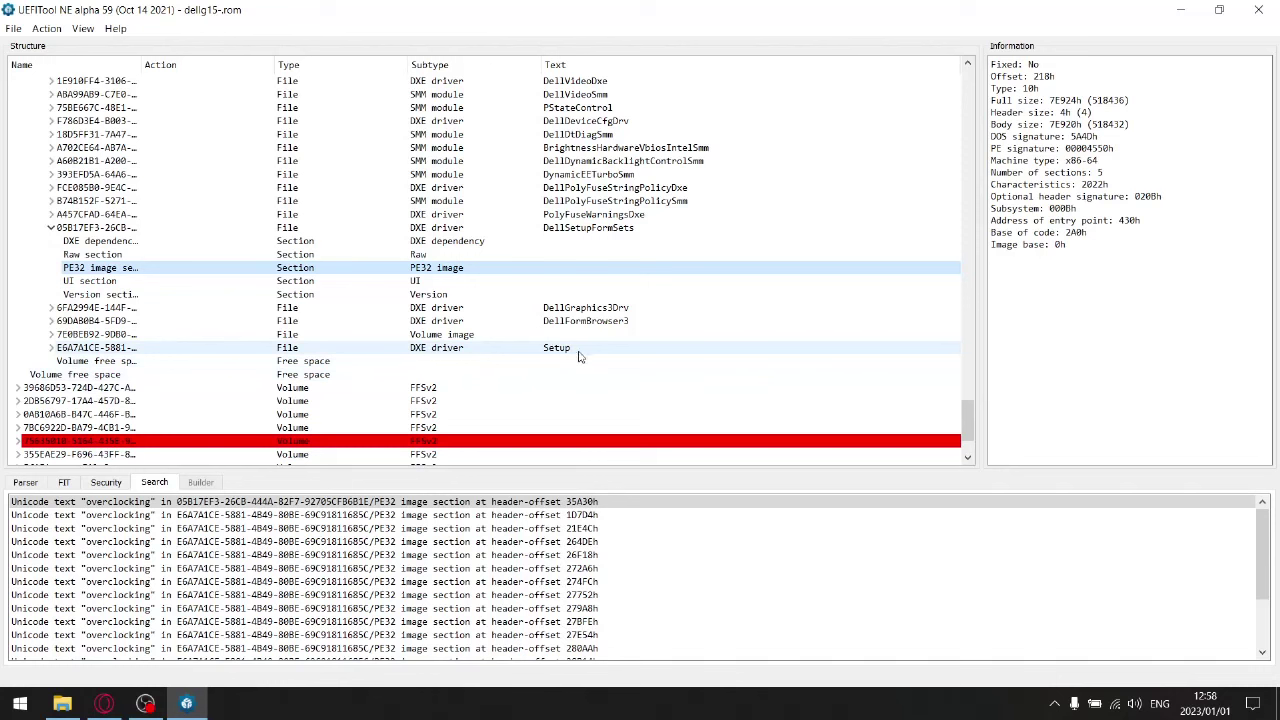
right_click(426, 352)
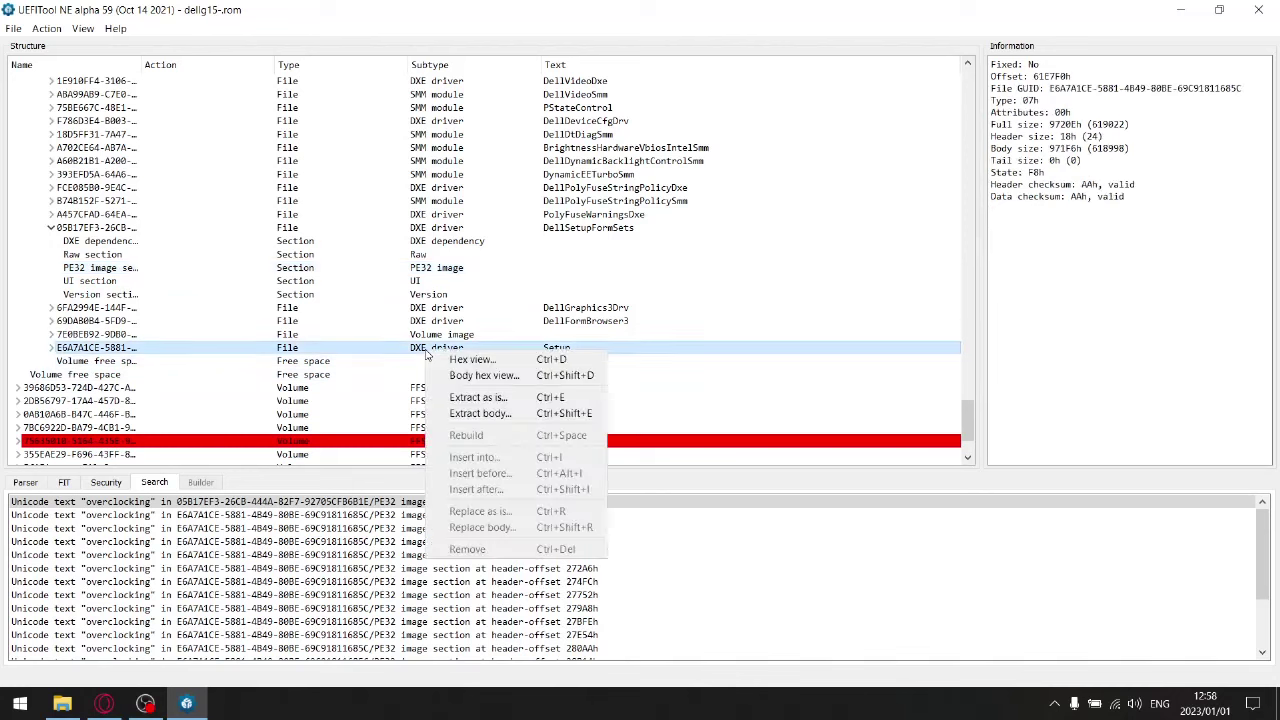
left_click(470, 398)
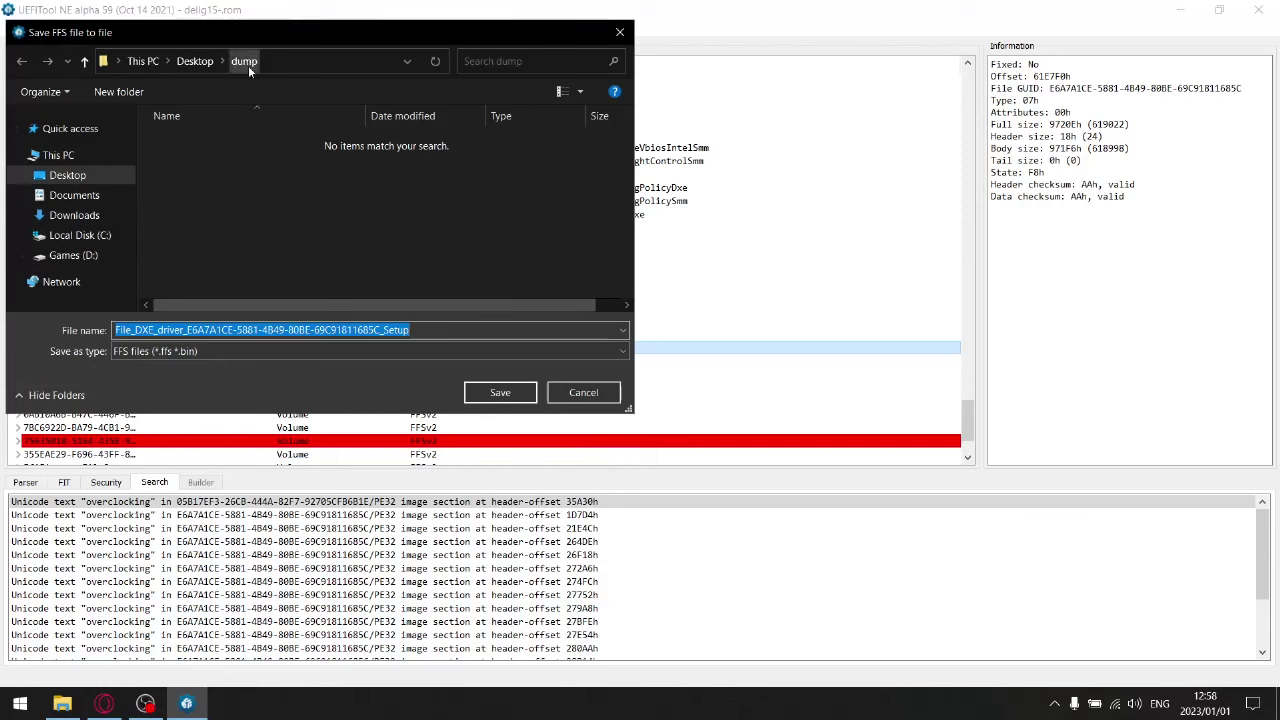
left_click(500, 393)
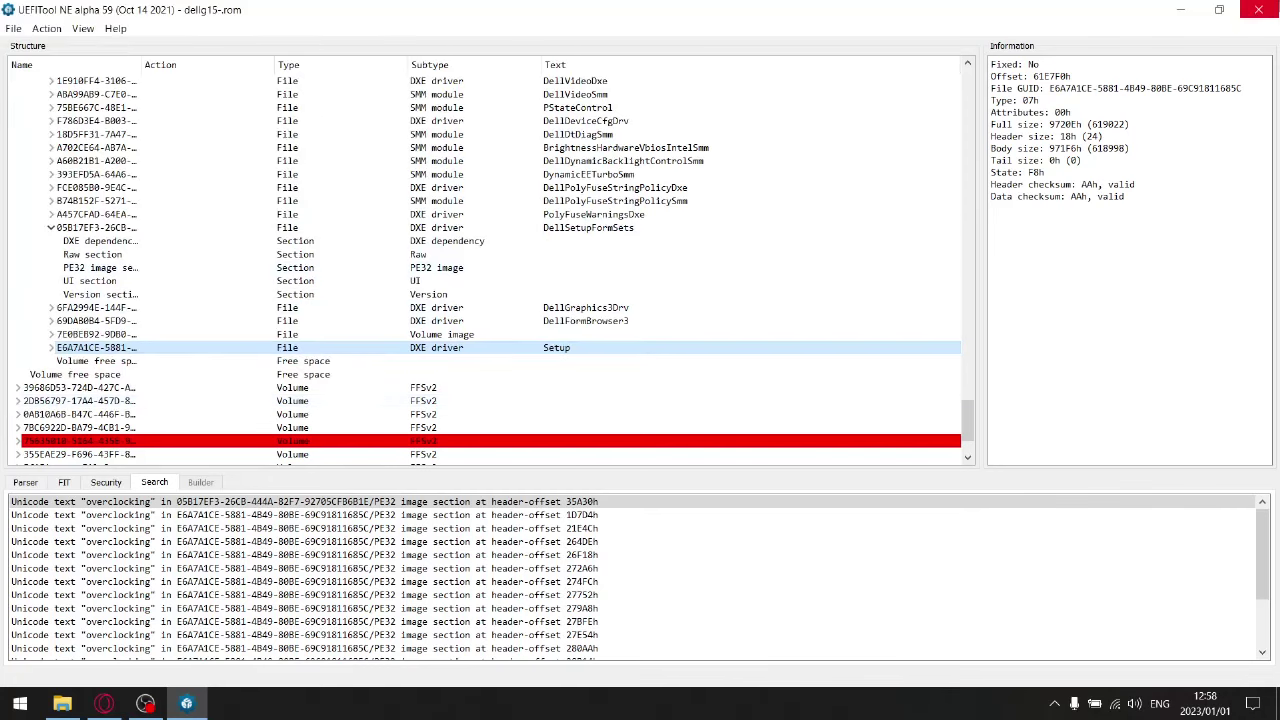
left_click(1258, 10)
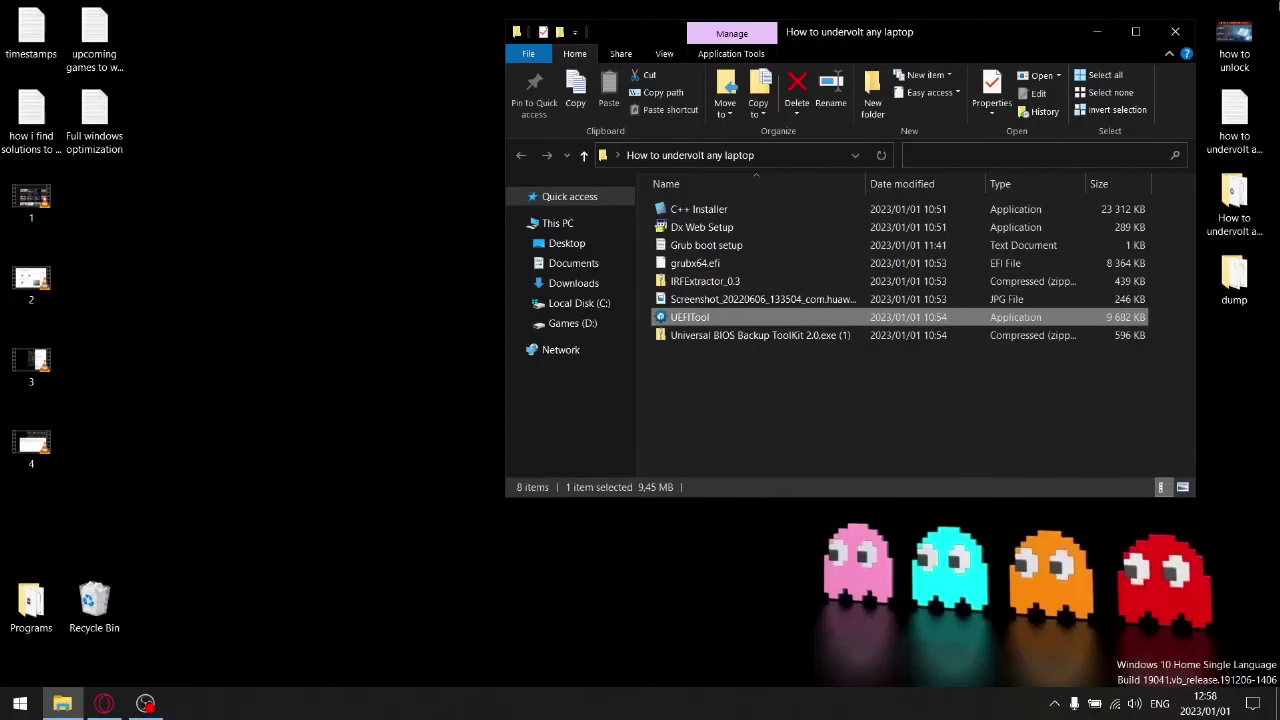
Step: Check the desktop "dump" folder for the extracted Setup DXE driver FFS file, and close the folder
left_click(1192, 32)
double_click(1234, 278)
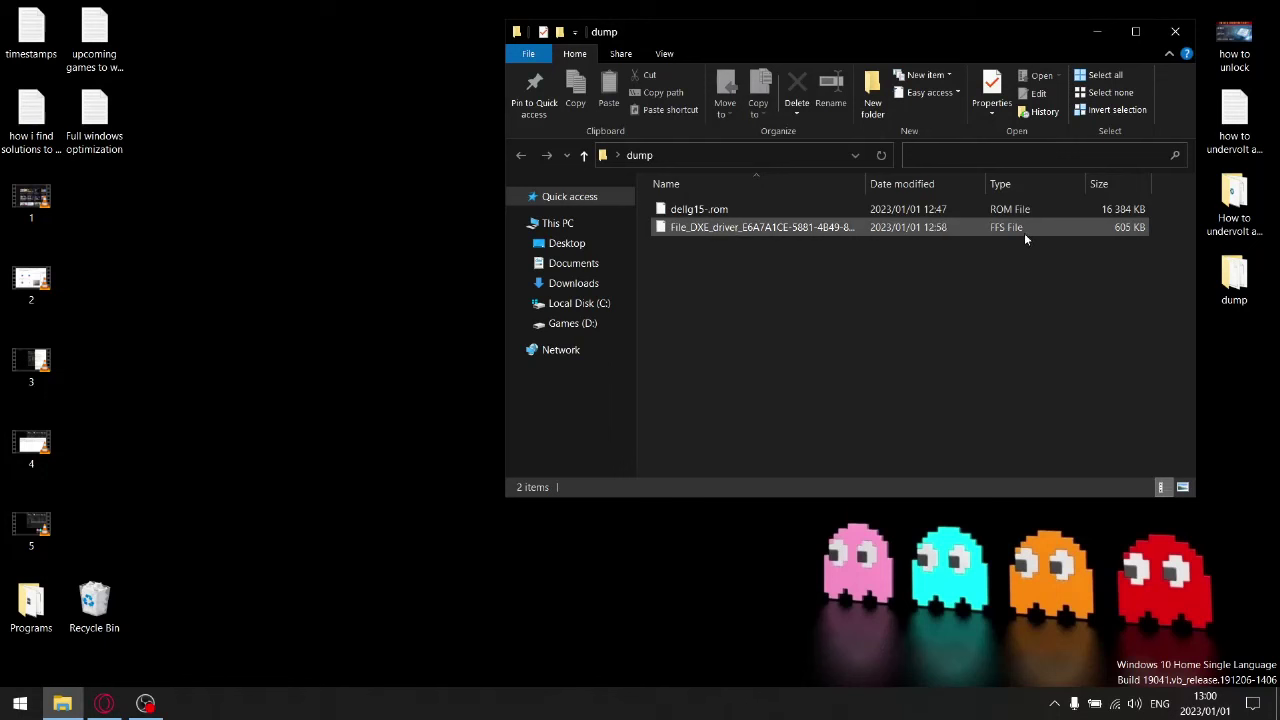
left_click(1178, 32)
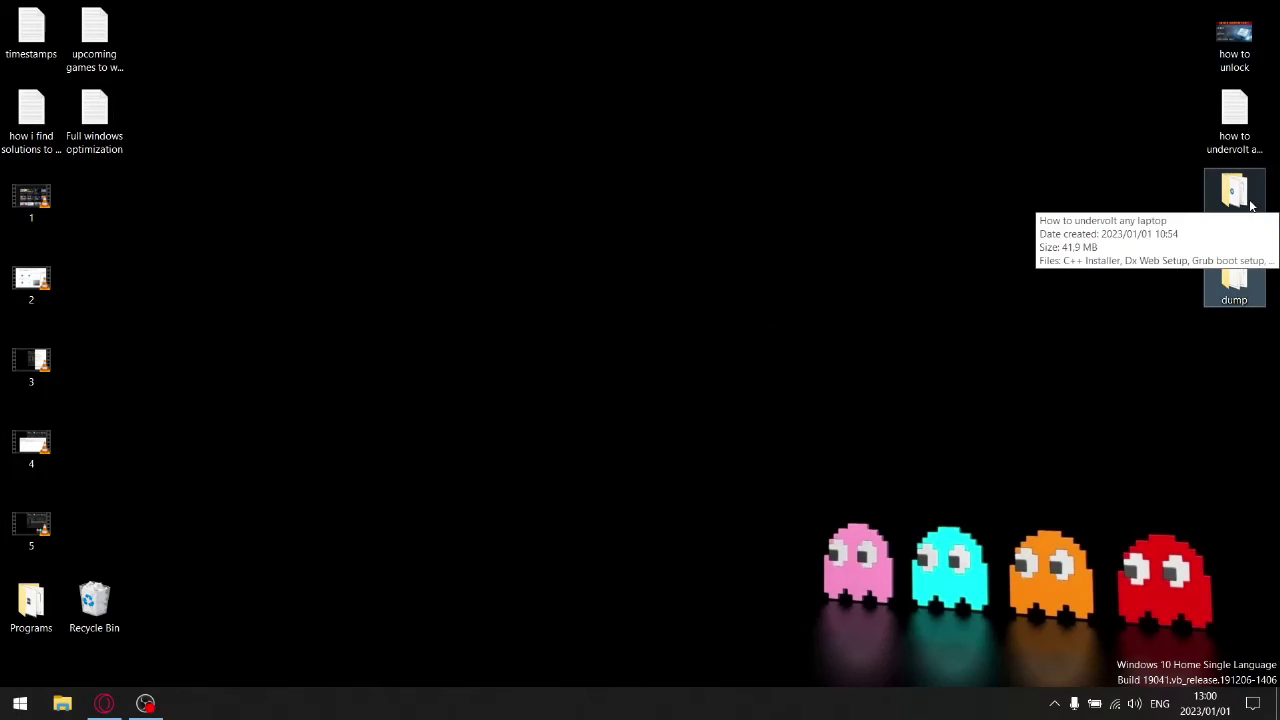
Step: Extract the IRFExtractor_0.3.6_win folder from the IRFExtractor_0.3 archive in "How to undervolt any laptop" to the desktop with 7-Zip, and close both windows
double_click(1250, 205)
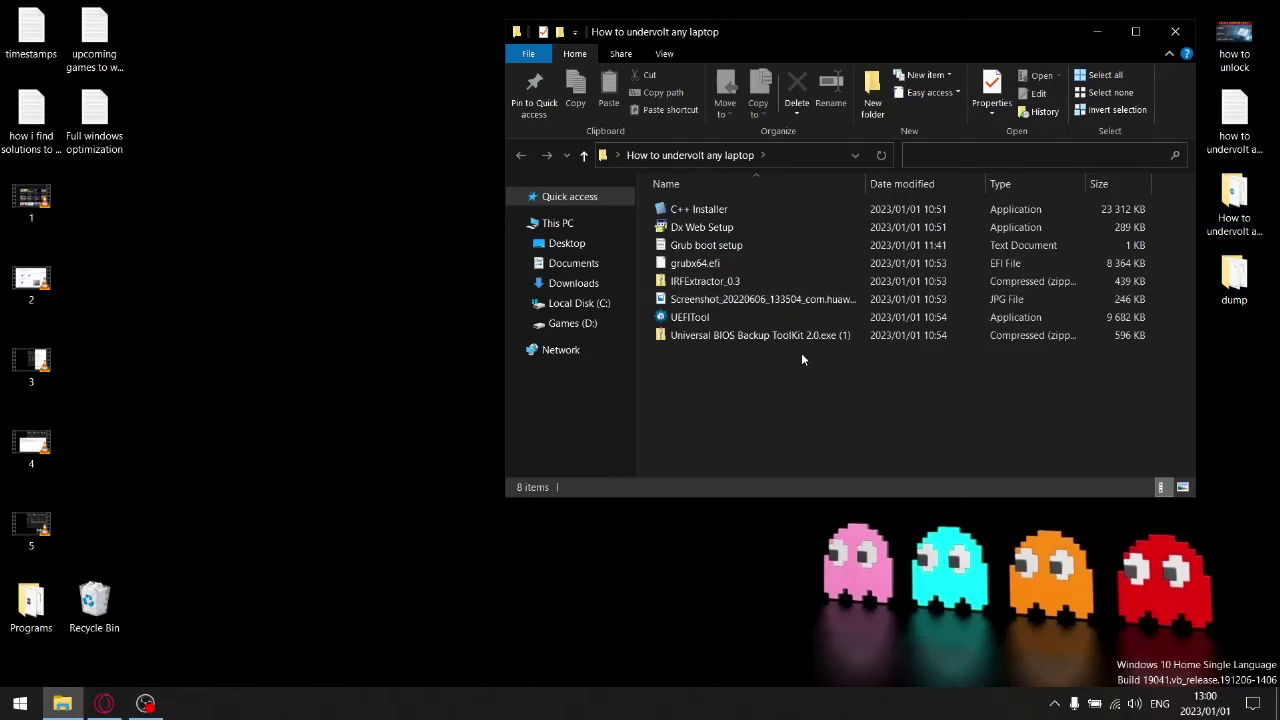
right_click(680, 284)
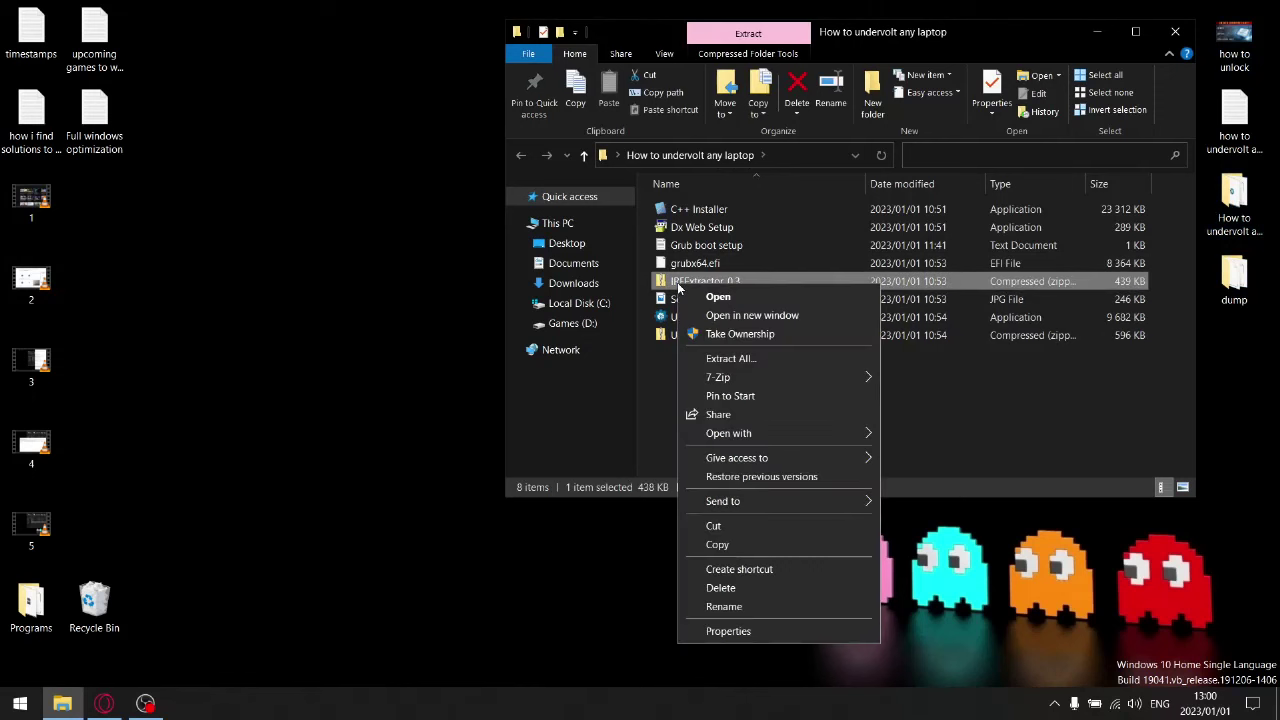
mouse_move(732, 378)
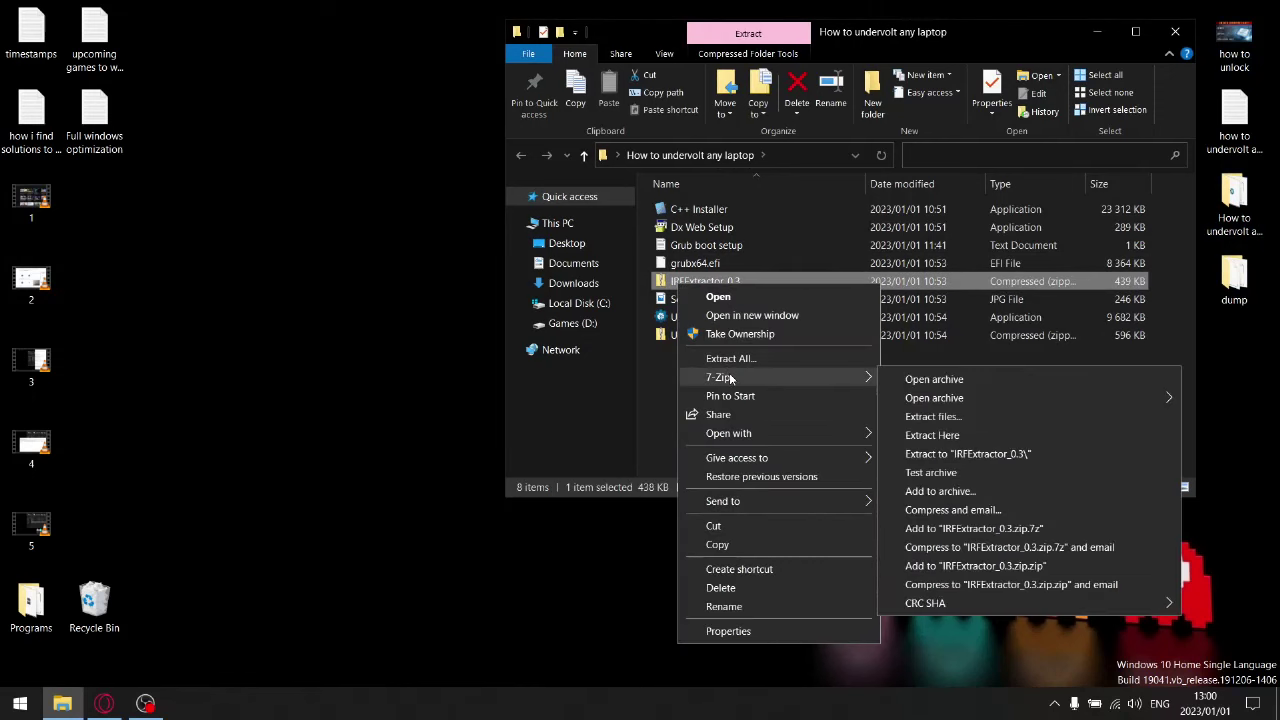
left_click(913, 378)
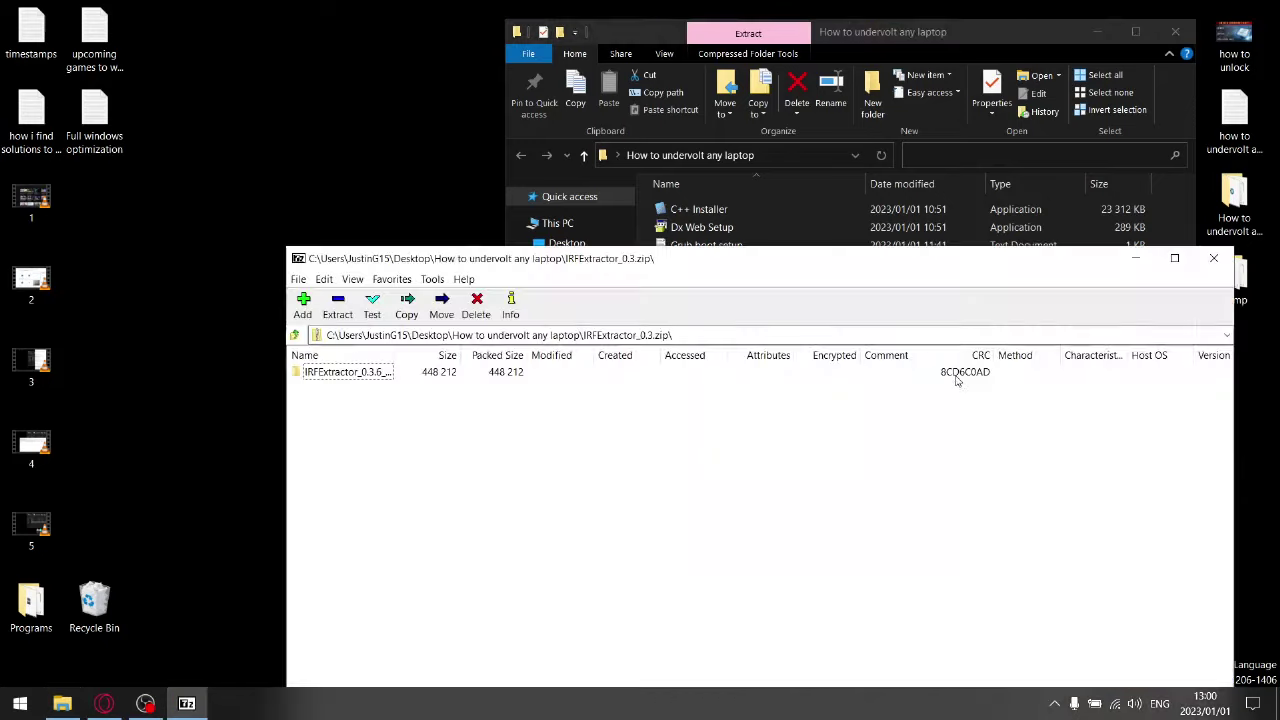
left_click(348, 373)
left_click(349, 30)
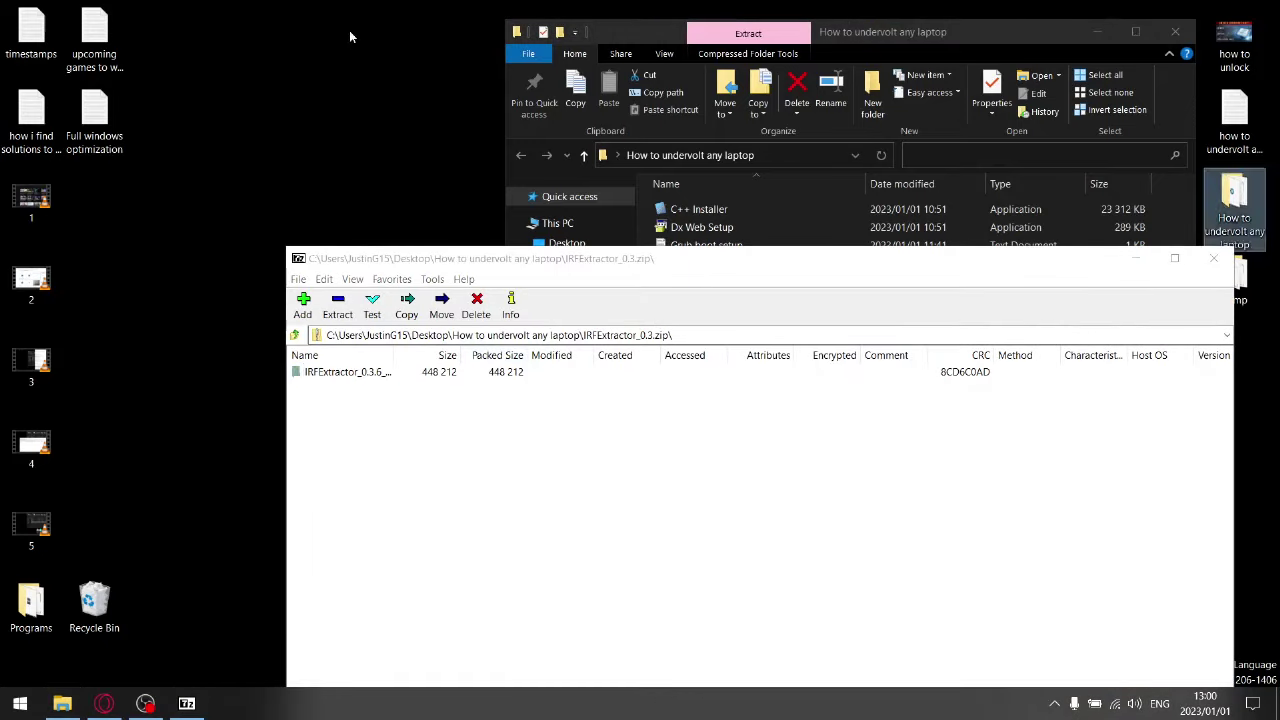
left_click(1213, 258)
left_click(1175, 31)
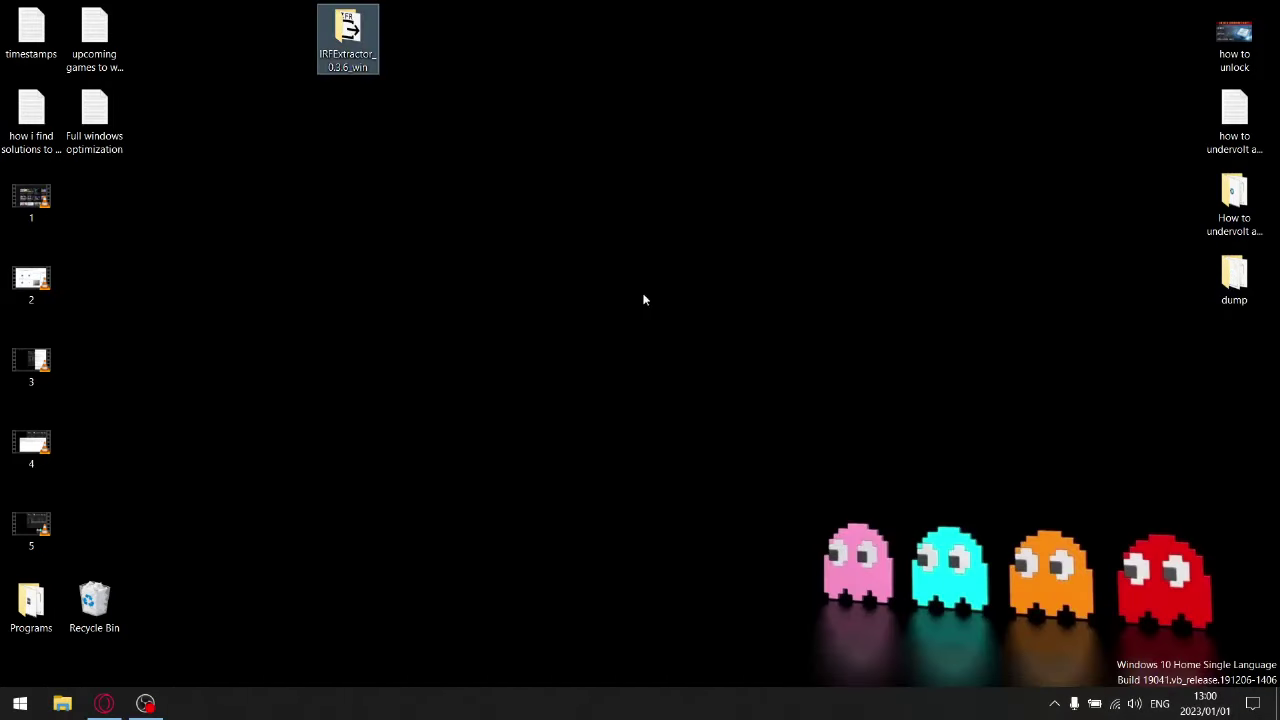
Step: Run IRFExtractor as administrator from the IRFExtractor_0.3.6_win folder on the desktop
double_click(345, 42)
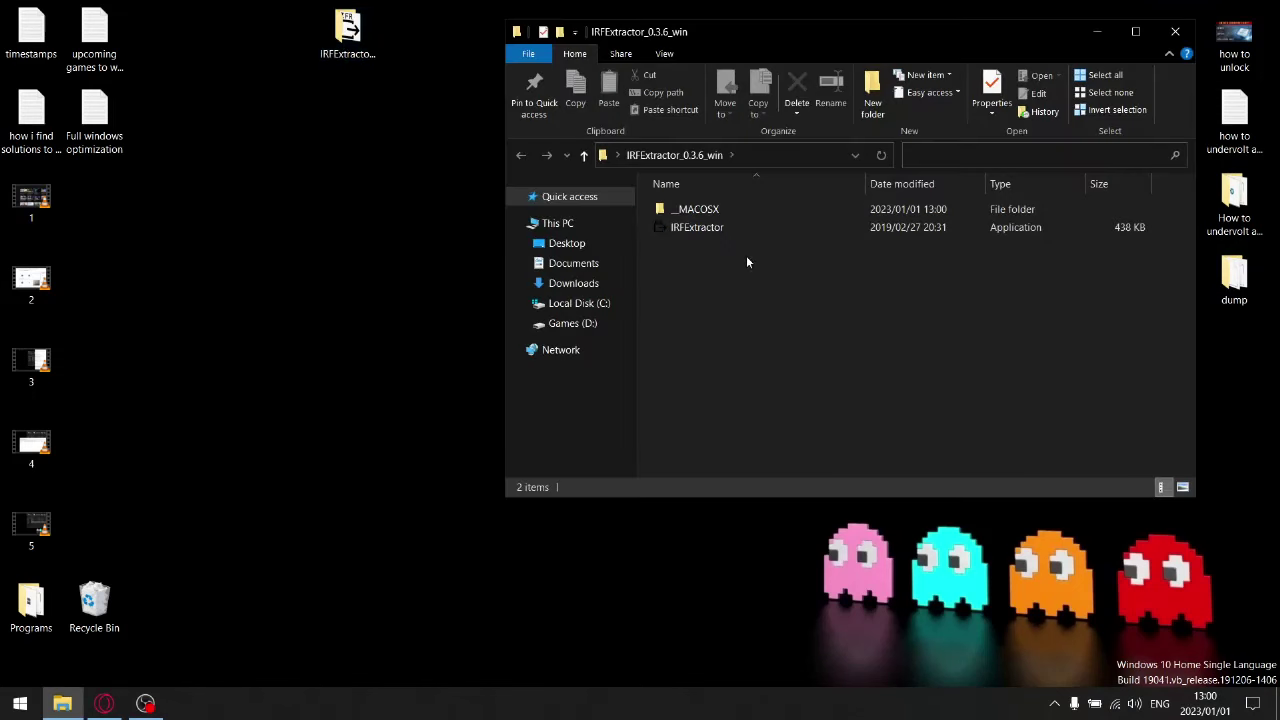
double_click(729, 228)
right_click(670, 224)
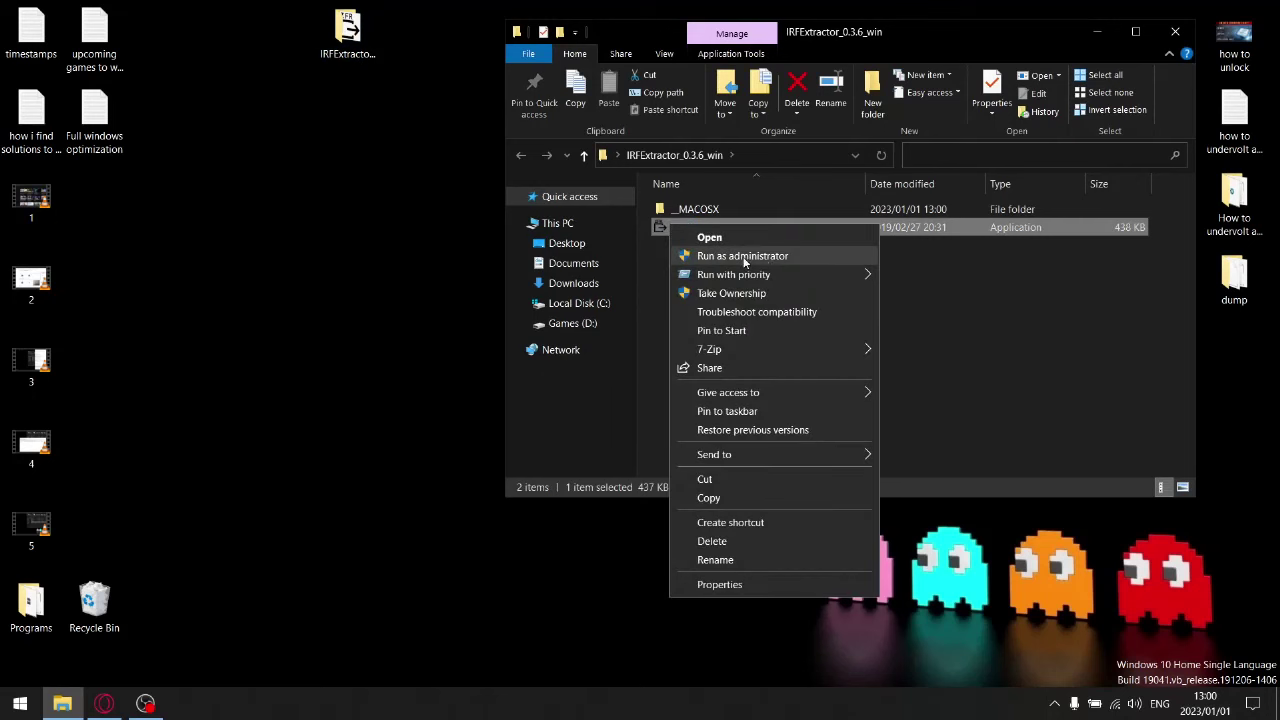
left_click(743, 257)
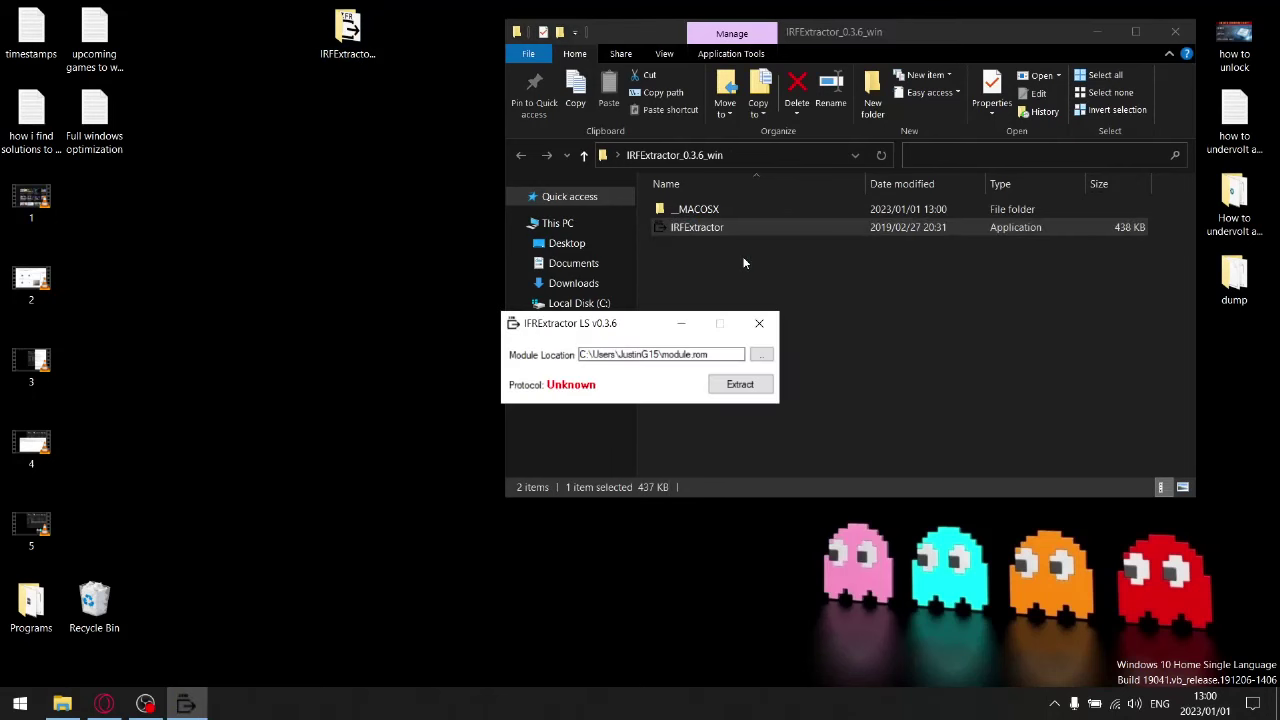
Step: Load the Setup DXE driver FFS file from the desktop "dump" folder as the module
left_click(761, 356)
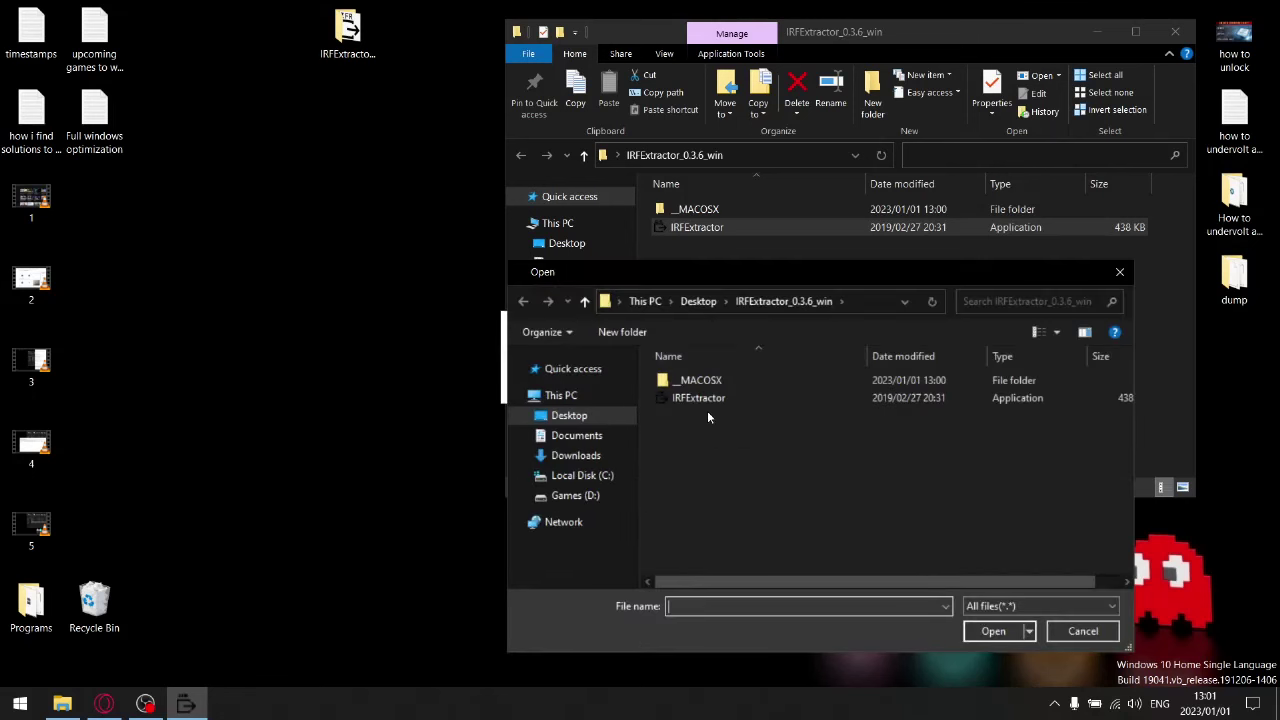
left_click(579, 416)
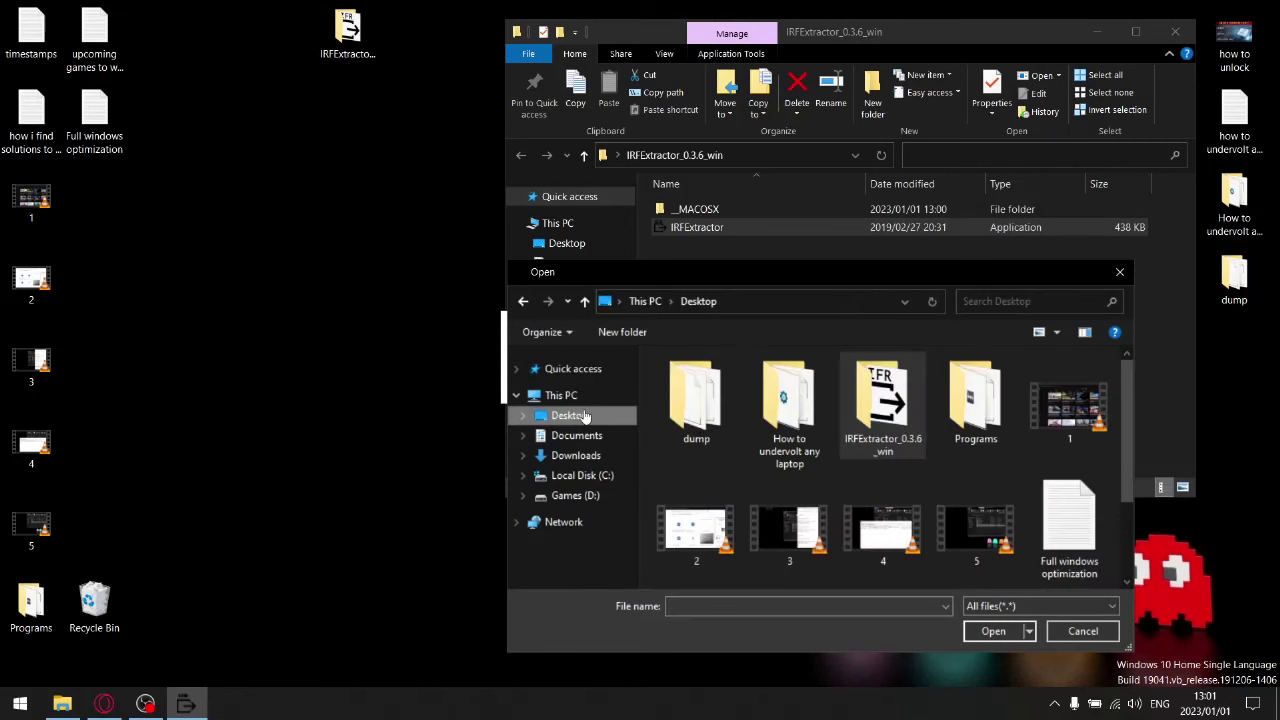
double_click(683, 378)
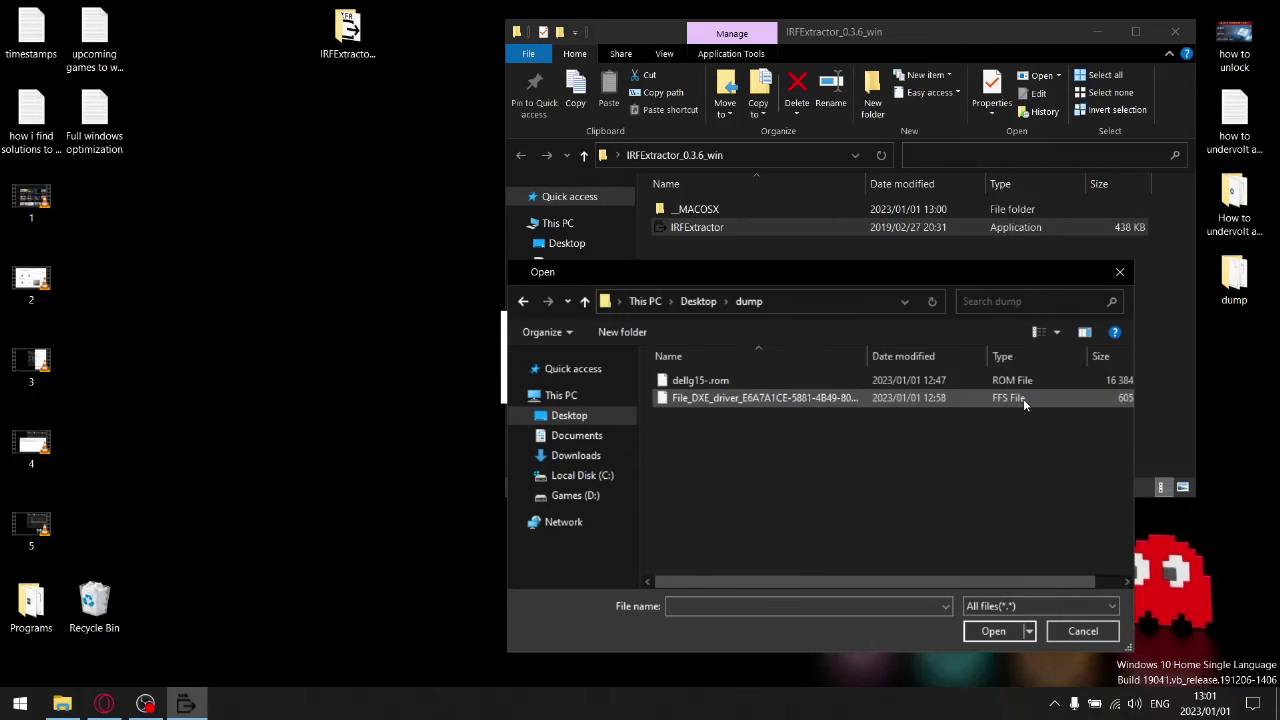
left_click(722, 401)
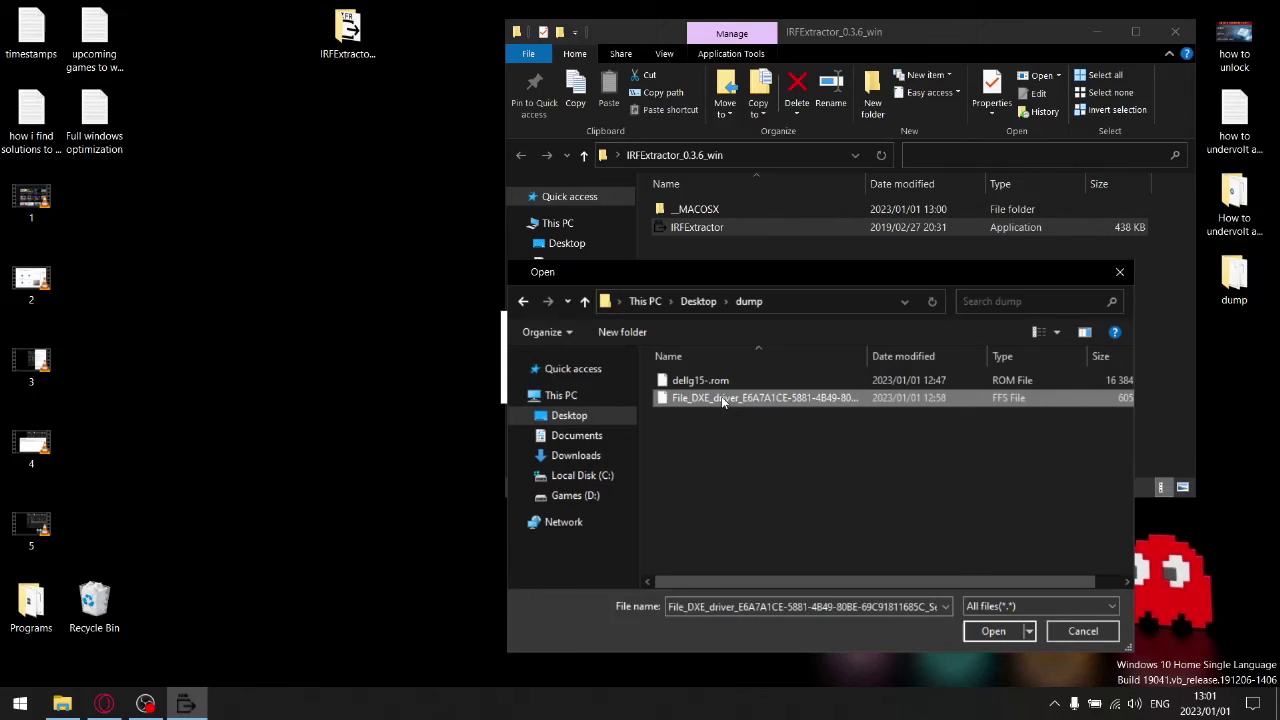
left_click(987, 631)
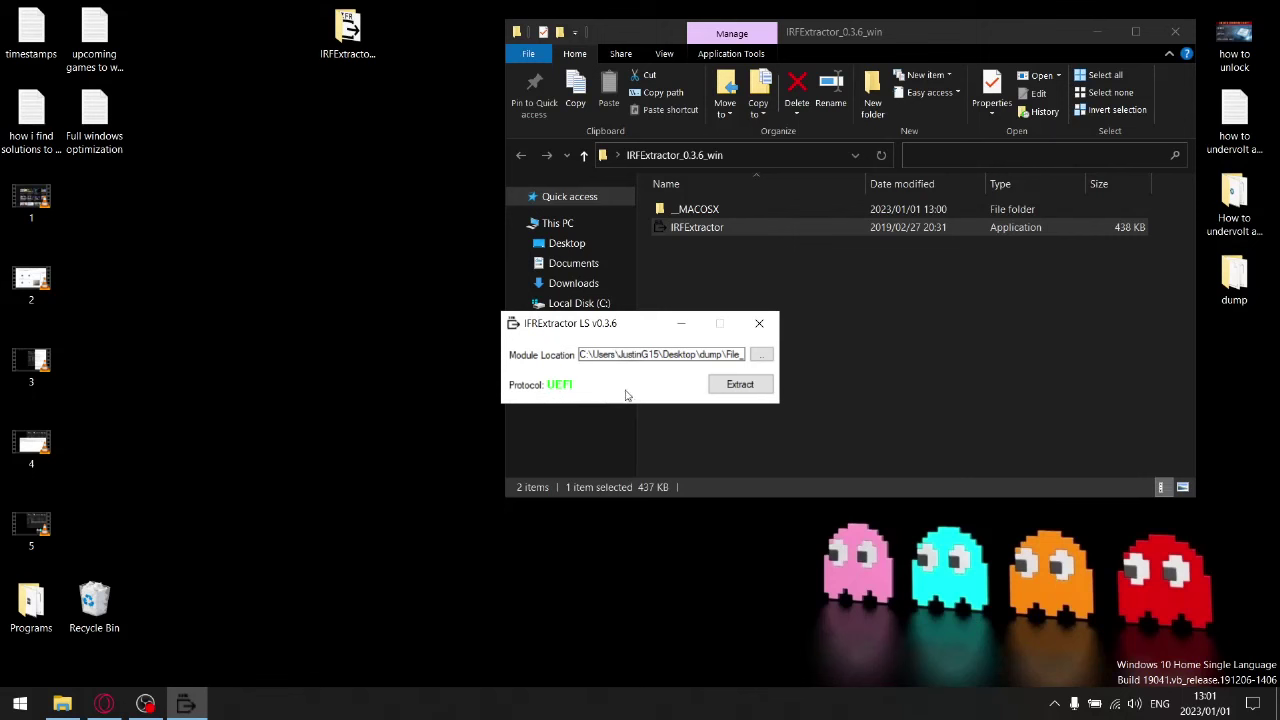
Step: Extract the module's IFR to a text file in the "dump" folder under its default name, and close the extractor
left_click(770, 389)
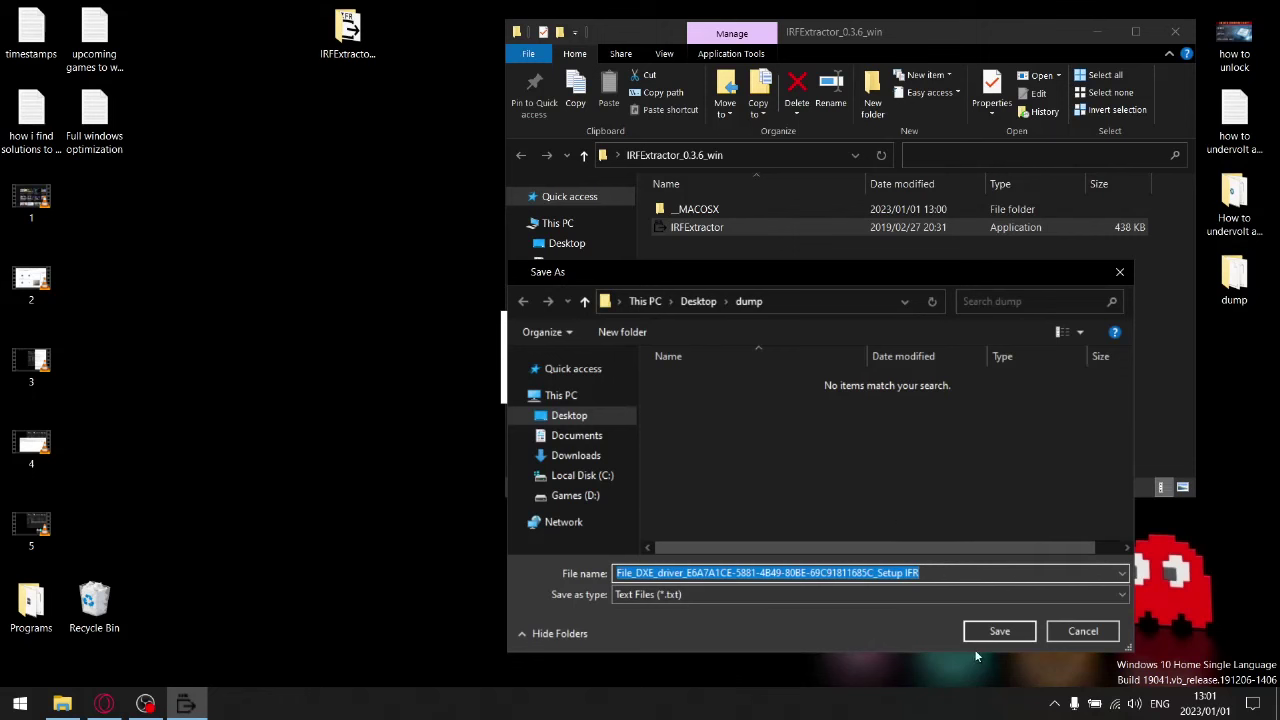
left_click(993, 631)
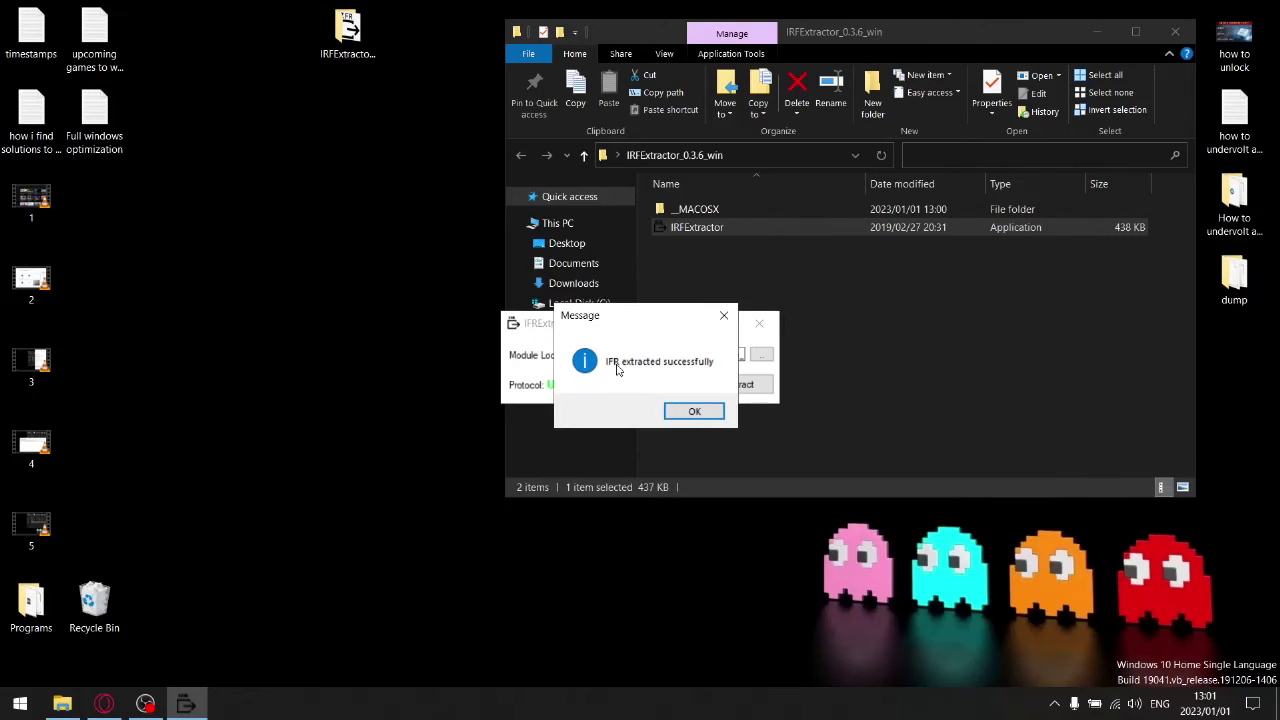
left_click(697, 411)
left_click(759, 323)
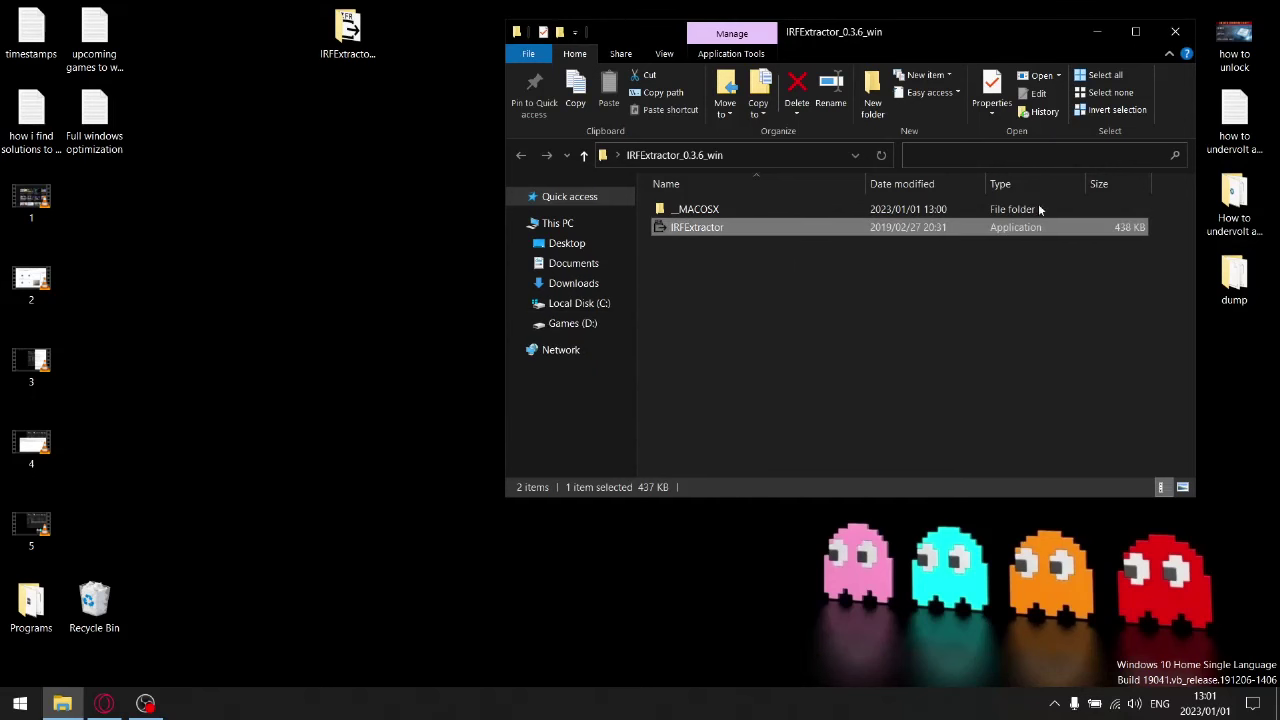
Step: Close the extractor's folder and check the desktop "dump" folder for the Setup IFR text document
left_click(1175, 31)
left_click(1228, 273)
double_click(1228, 273)
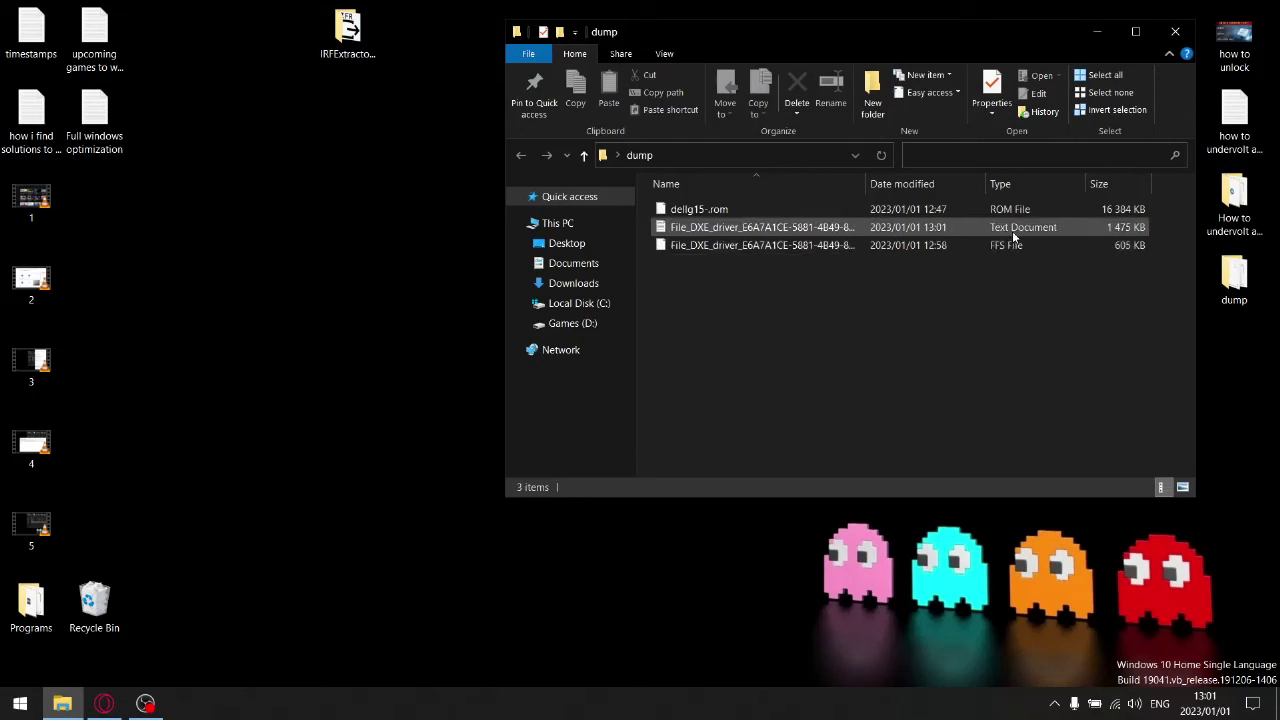
left_click(1175, 31)
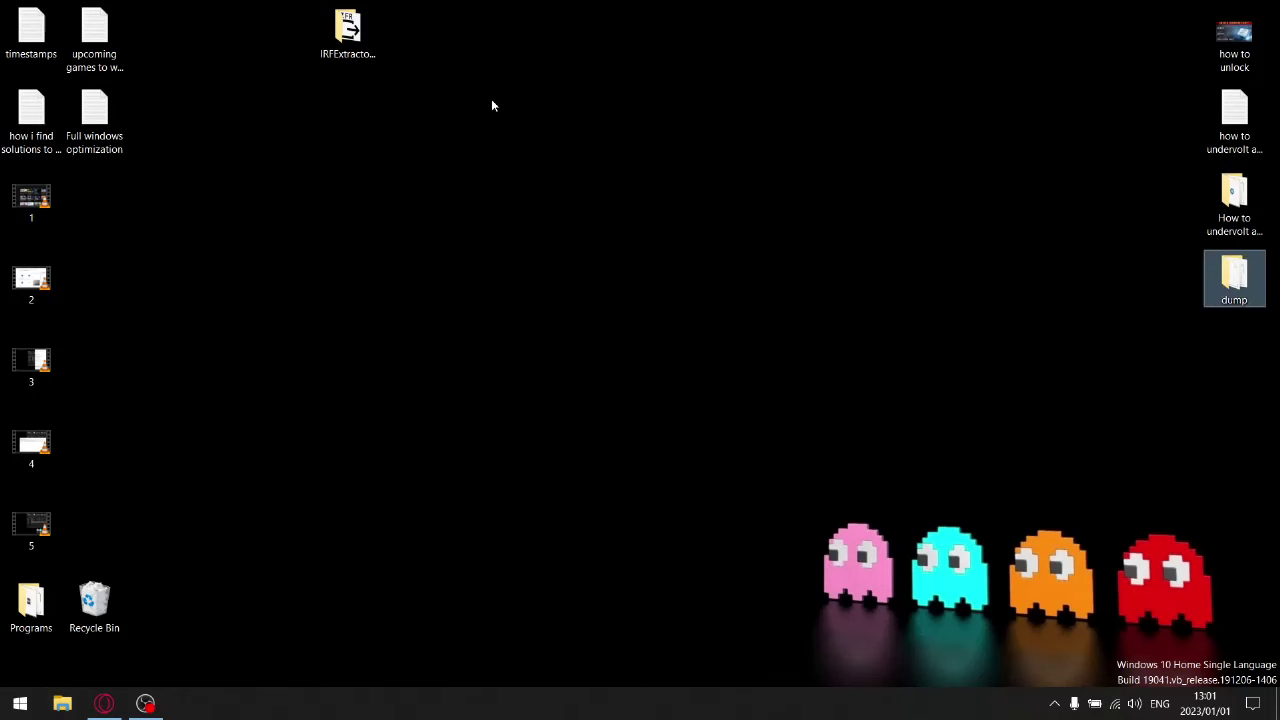
Step: Delete the IRFExtractor_0.3.6_win folder from the desktop
right_click(351, 40)
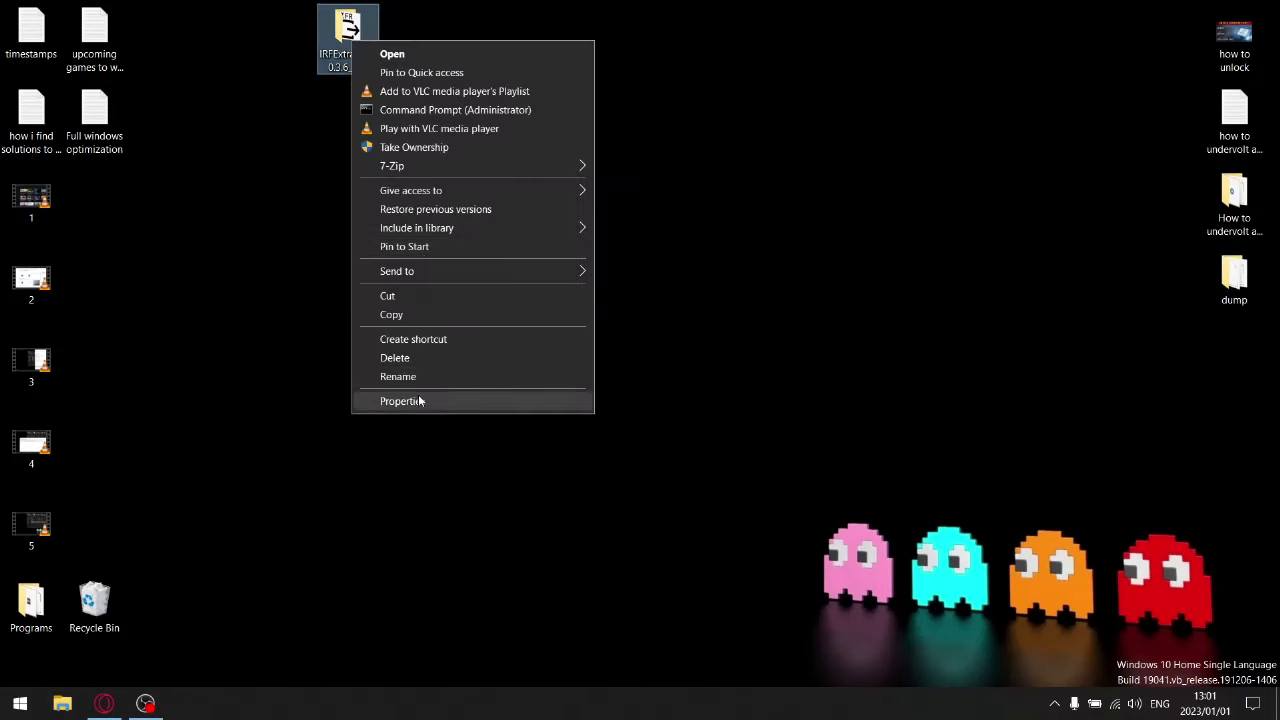
left_click(395, 358)
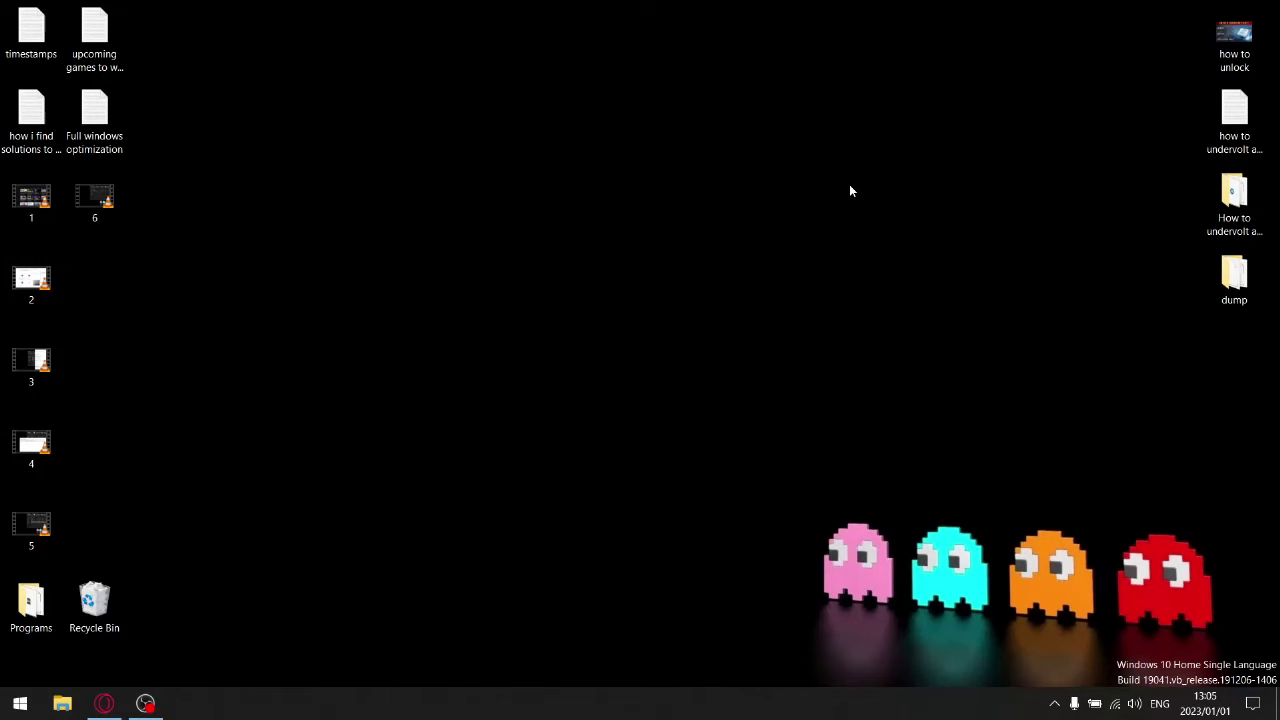
Step: Open the Setup IFR text document from the desktop "dump" folder in Notepad and maximize its window
double_click(1236, 265)
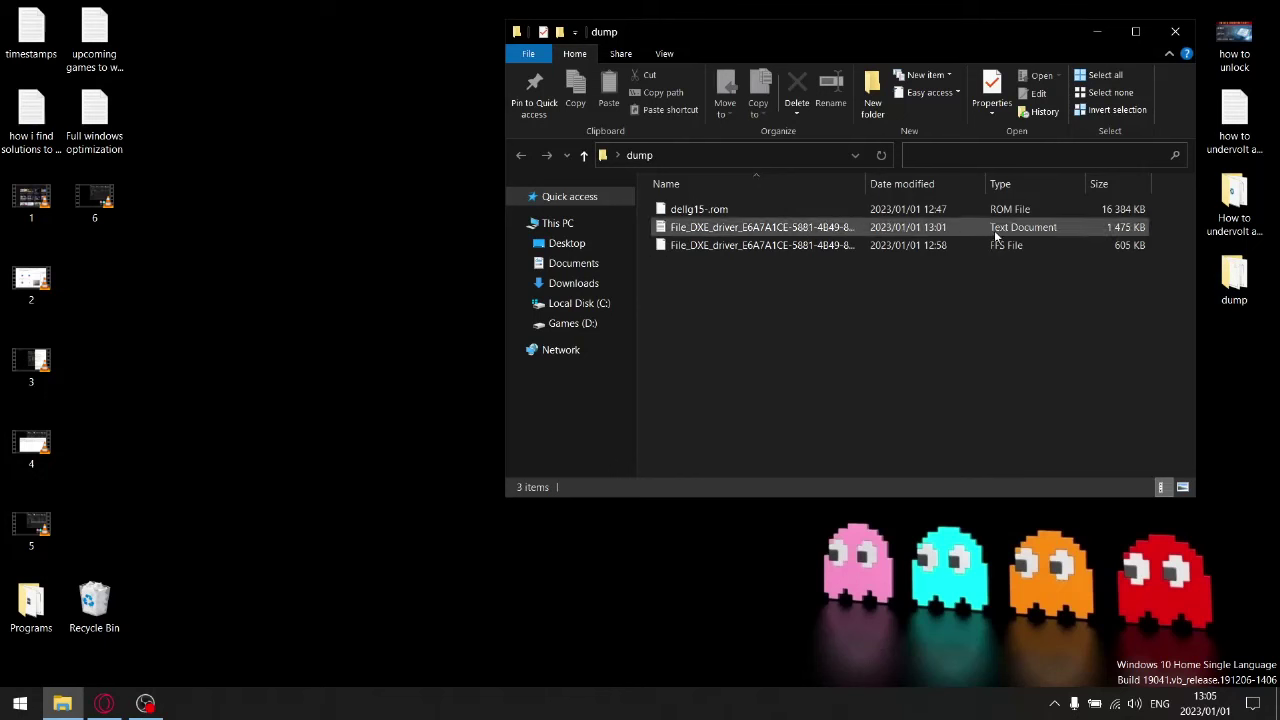
double_click(719, 238)
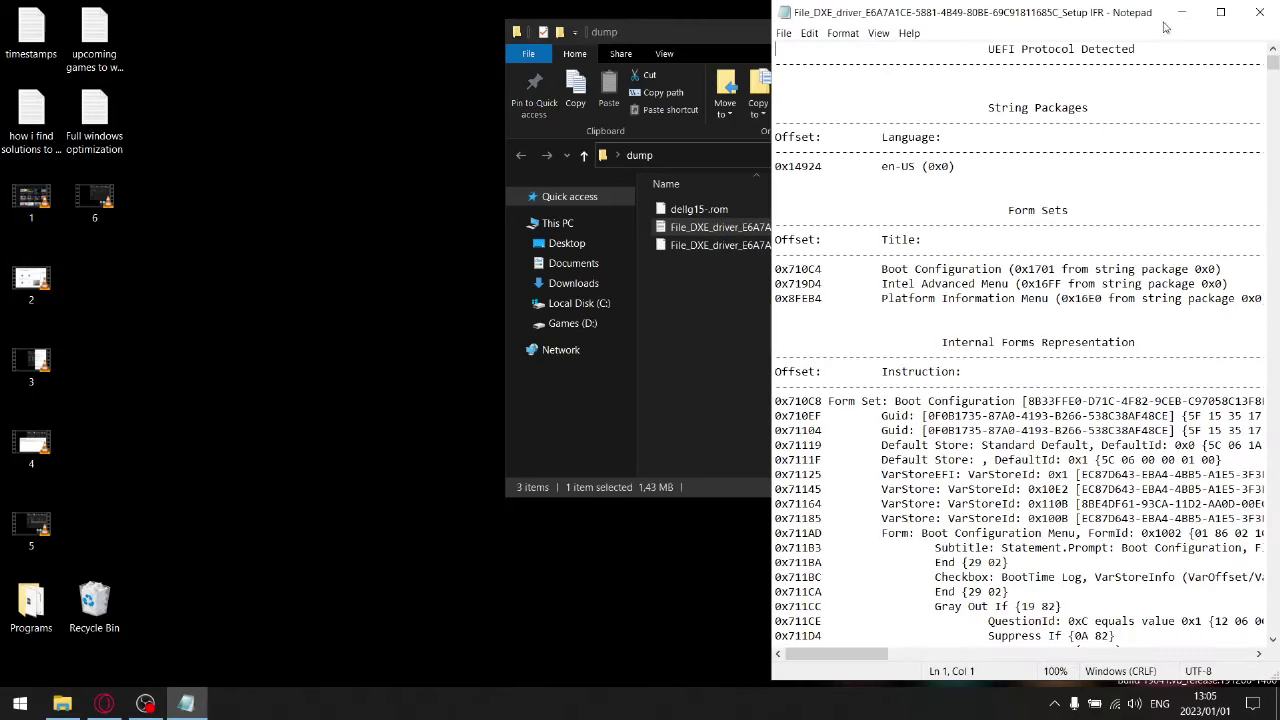
left_click_drag(1133, 14, 823, 24)
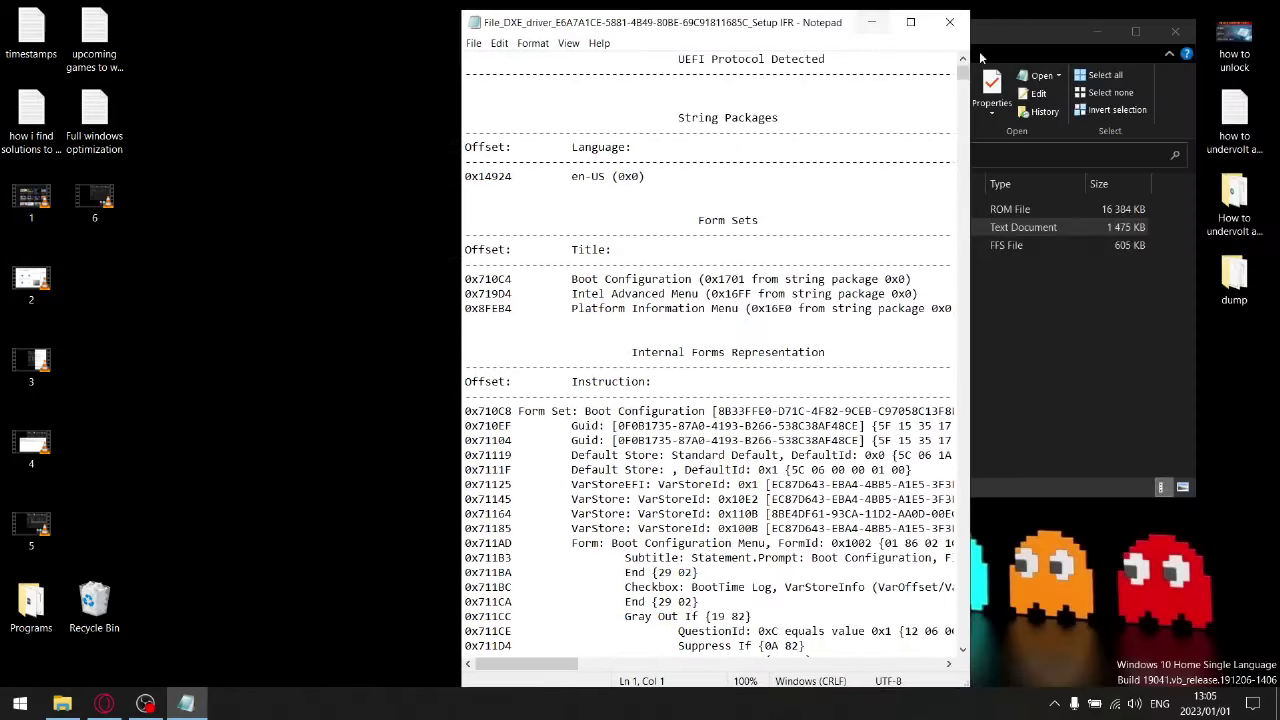
left_click(910, 22)
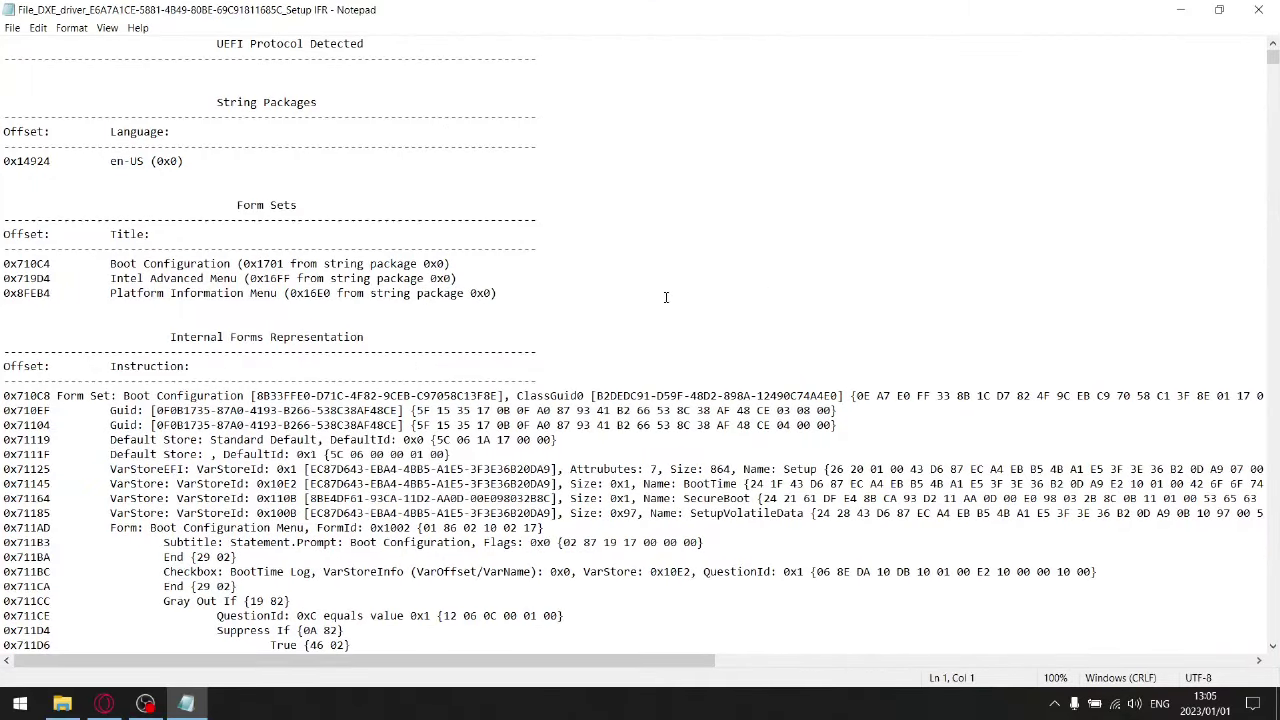
Step: Find "overclocking lock" in the IFR text and examine the CPU lock options around the match for their variable offsets
left_click(12, 28)
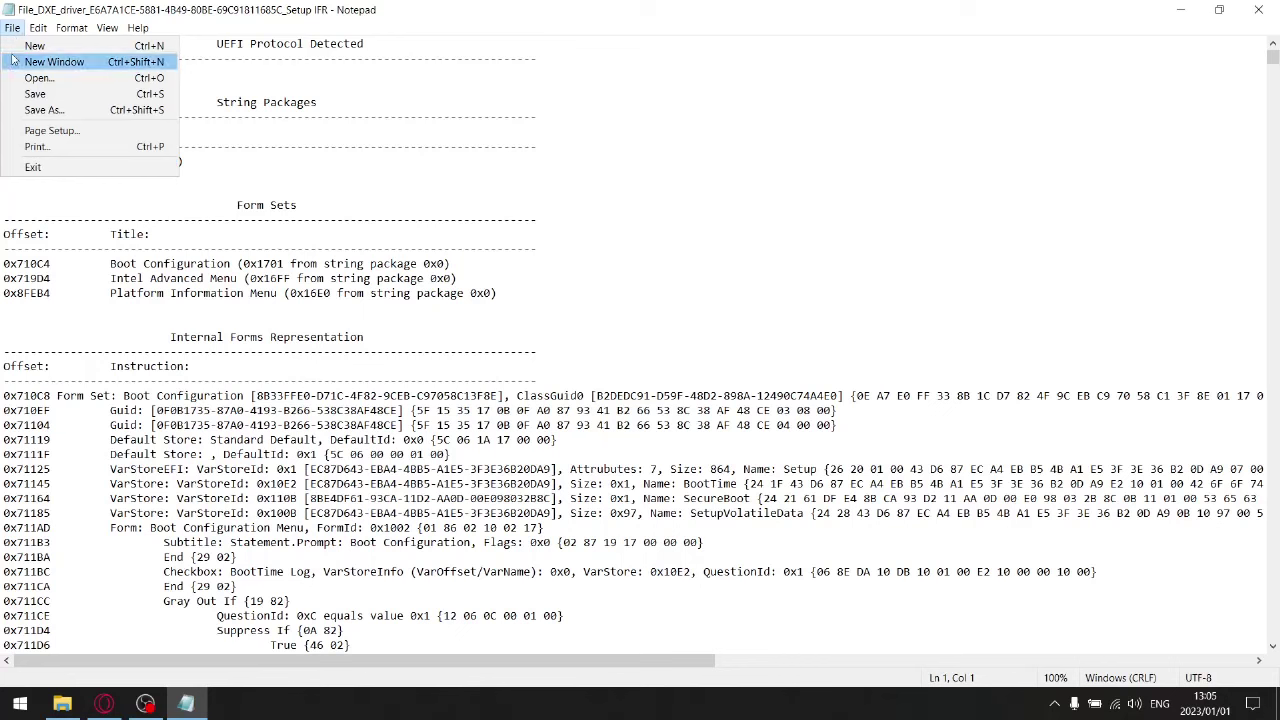
mouse_move(33, 36)
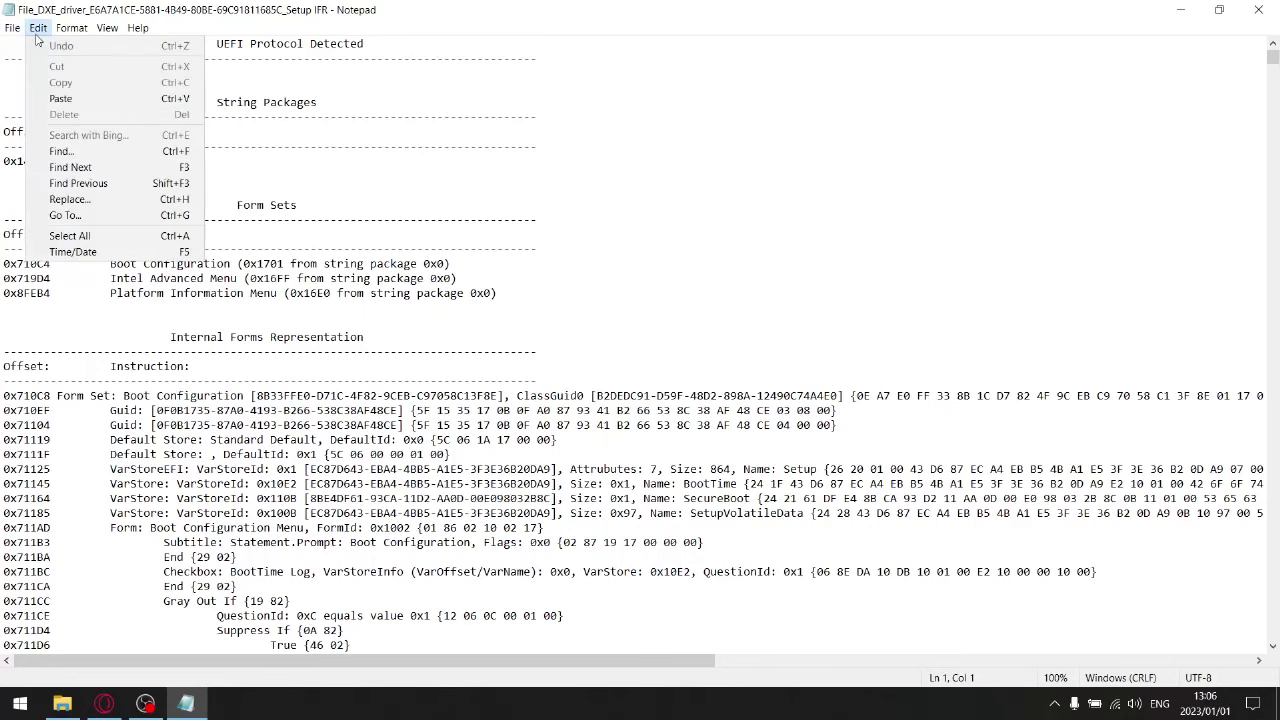
left_click(82, 151)
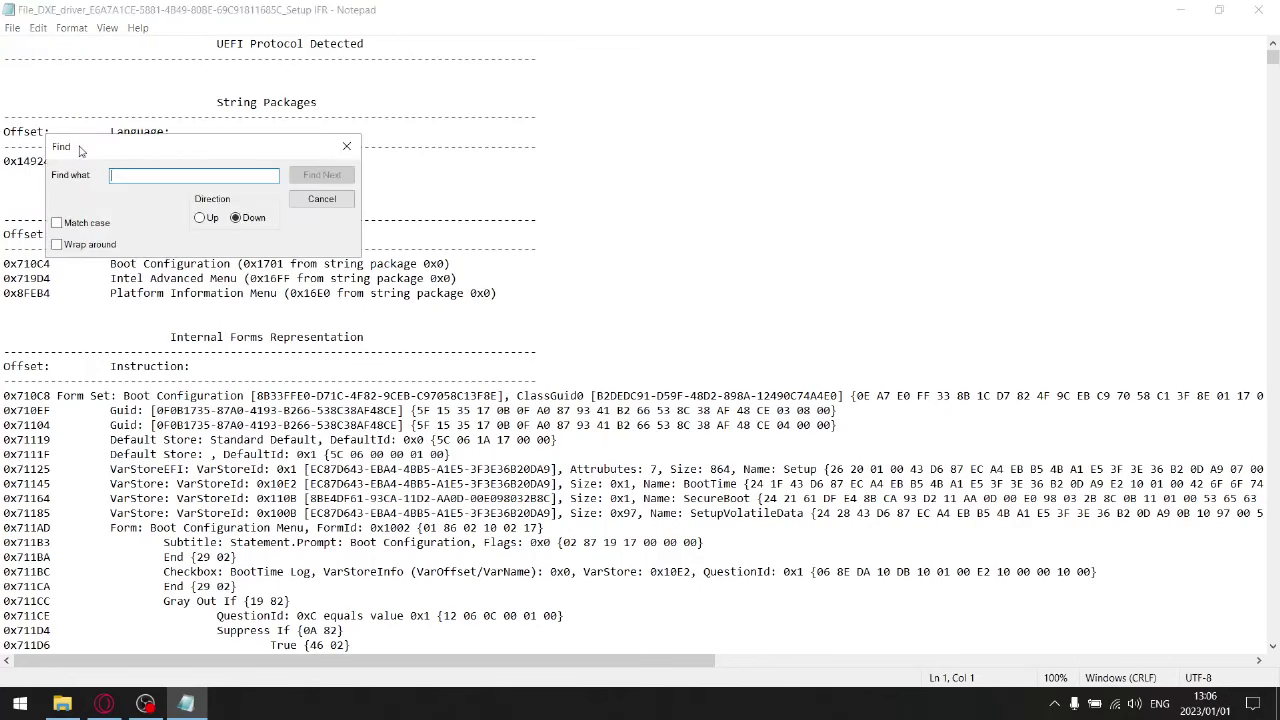
type("ov")
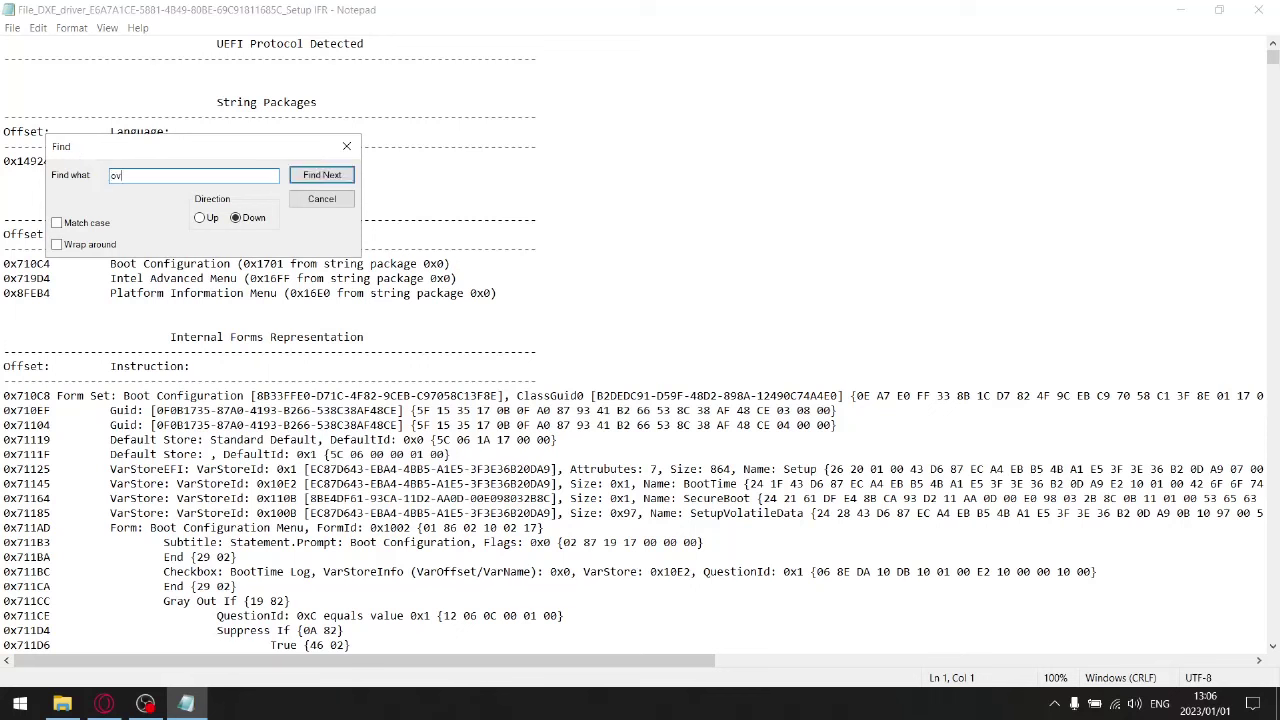
type("erclocking lock")
left_click(322, 175)
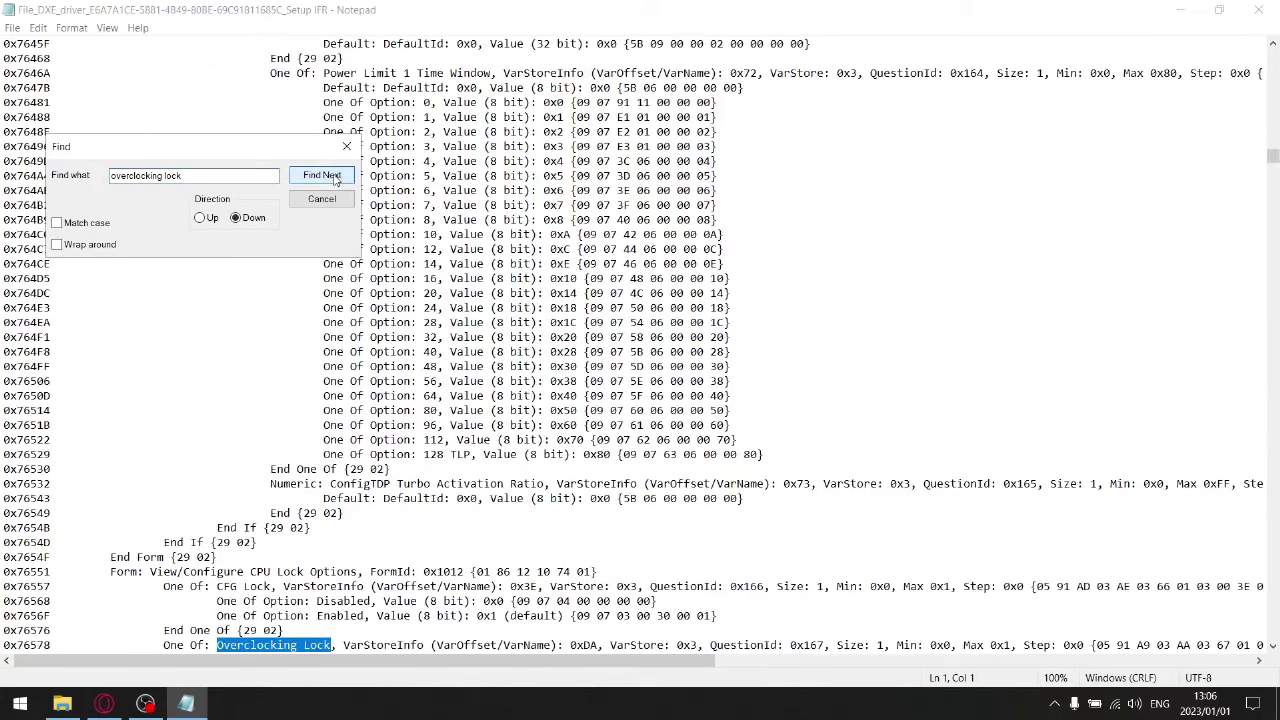
left_click(346, 146)
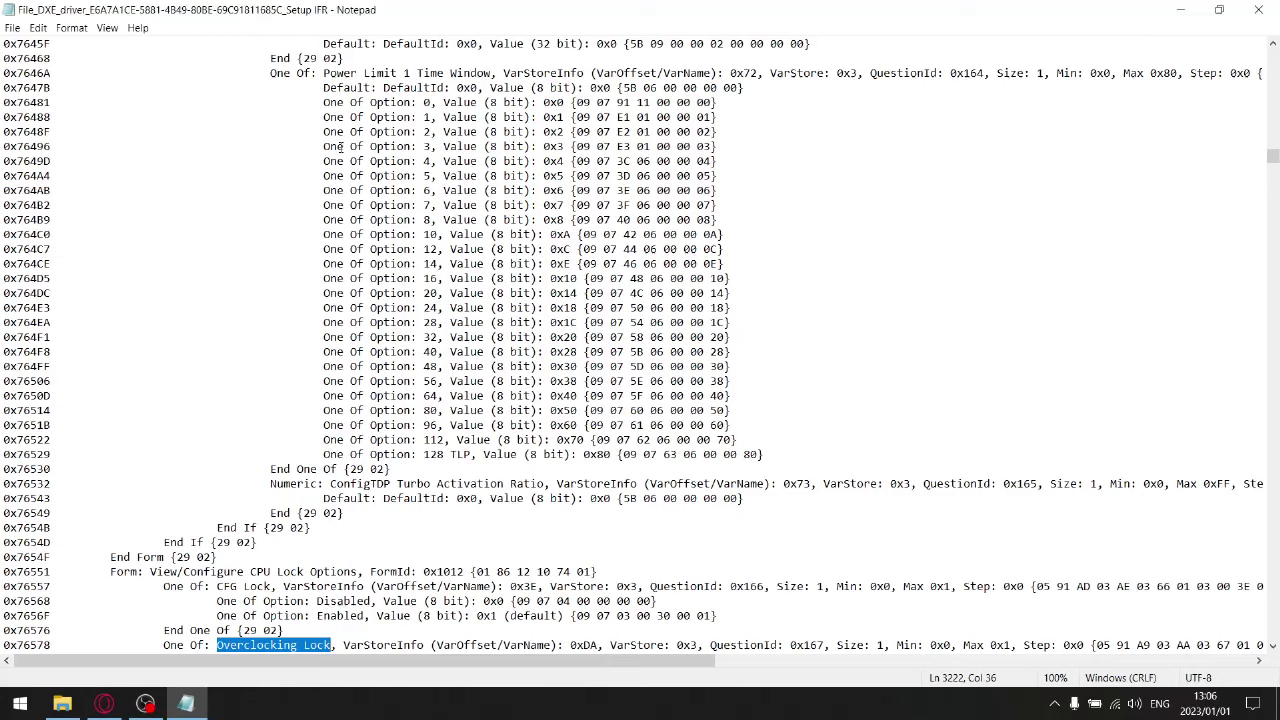
scroll(408, 476, "down", 2)
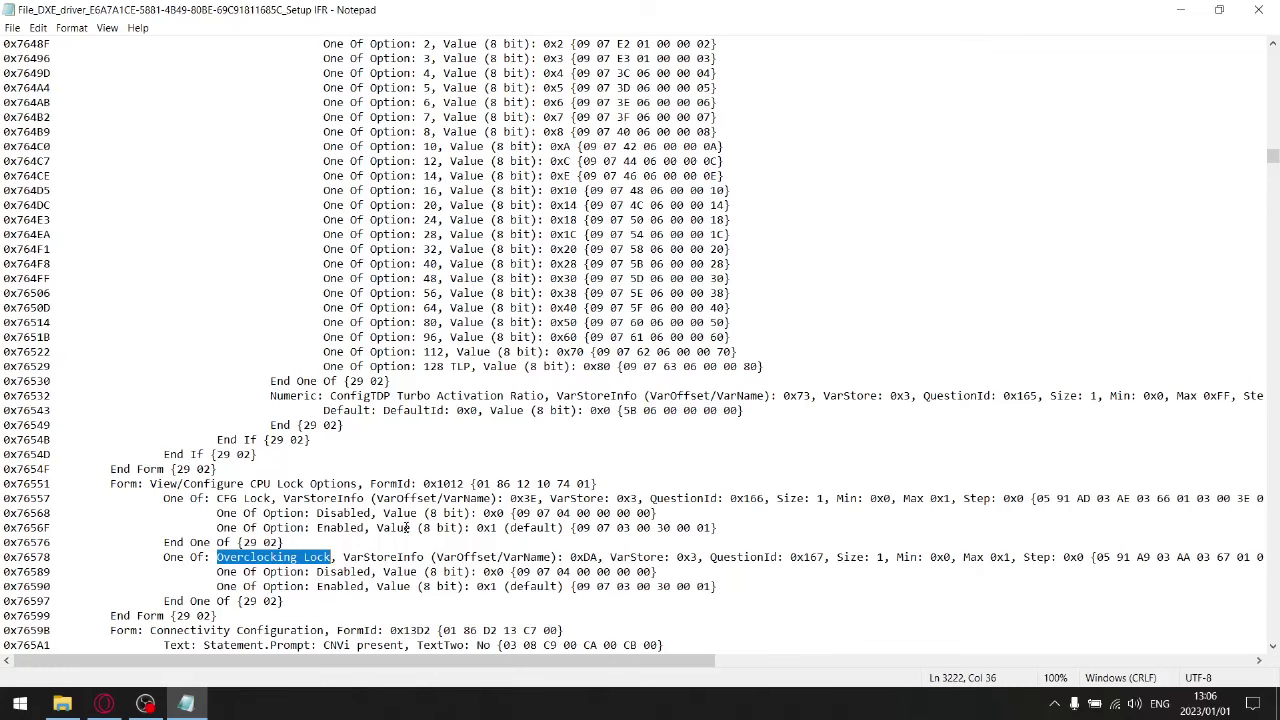
scroll(407, 527, "down", 1)
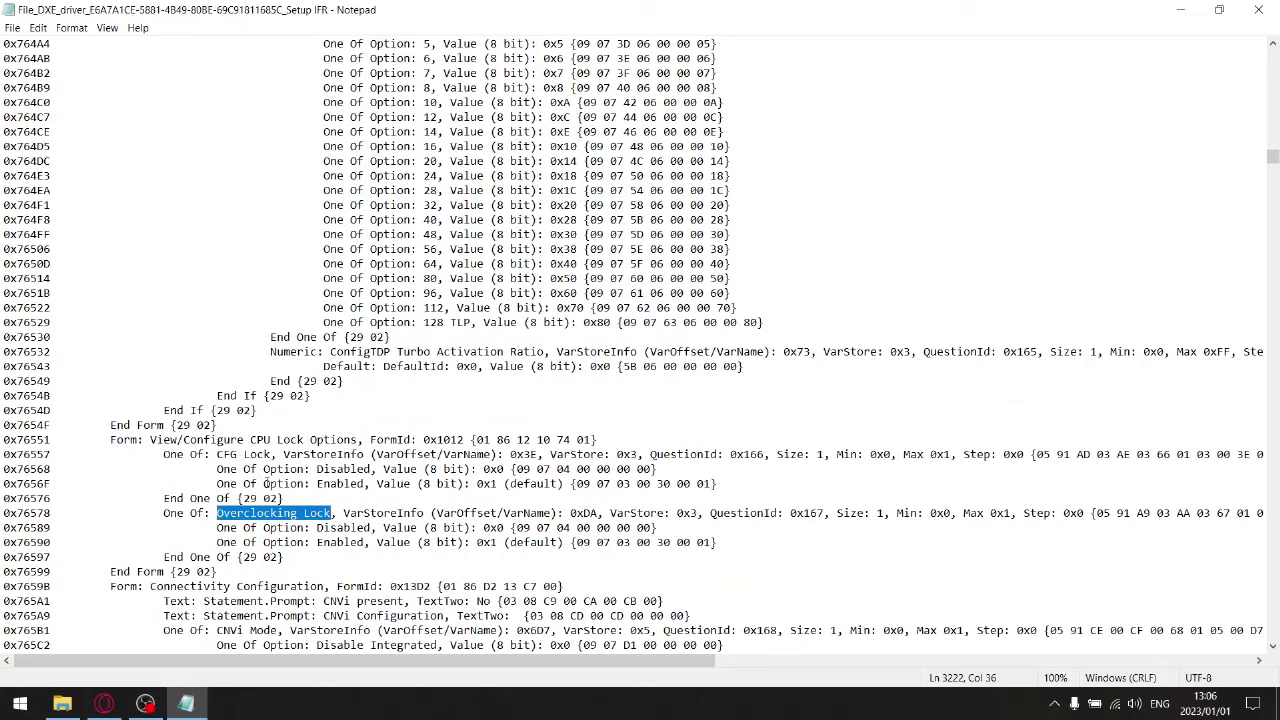
Step: Examine the VarOffset values of the CFG Lock and Overclocking Lock entries in the IFR text
left_click_drag(268, 454, 230, 454)
left_click_drag(332, 513, 217, 513)
left_click_drag(217, 454, 277, 454)
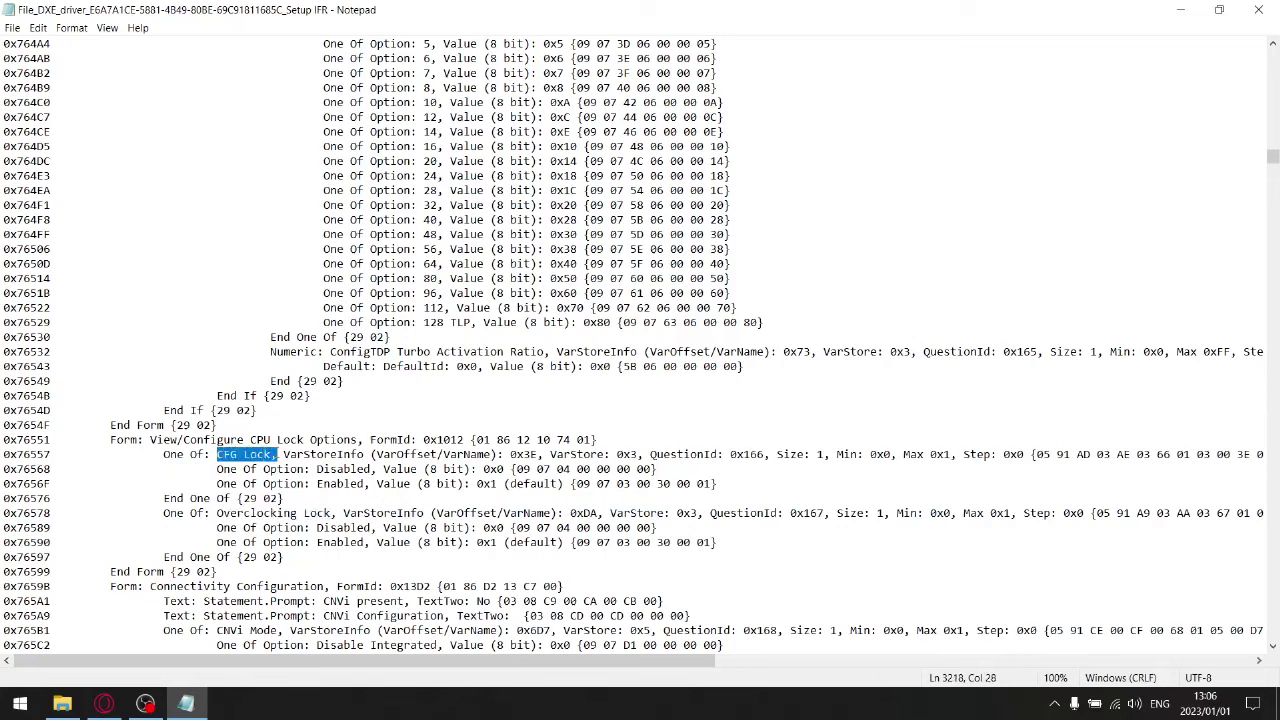
left_click_drag(331, 513, 224, 513)
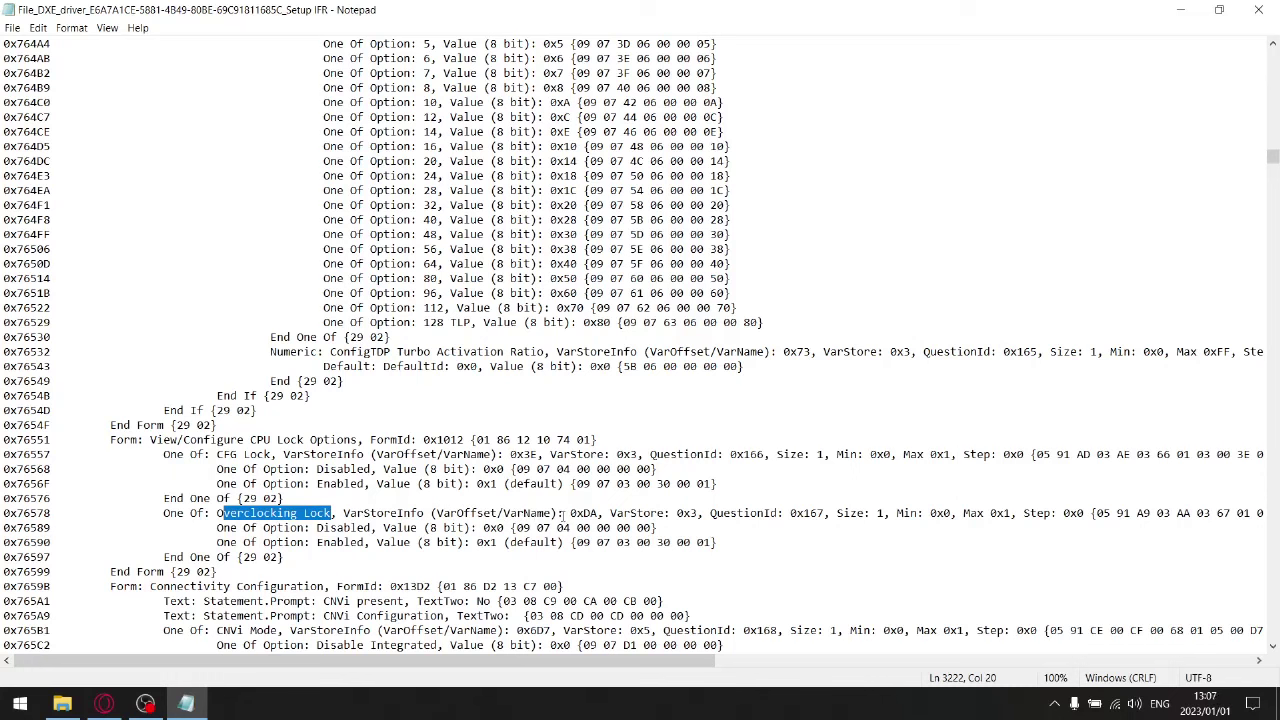
left_click_drag(600, 514, 566, 515)
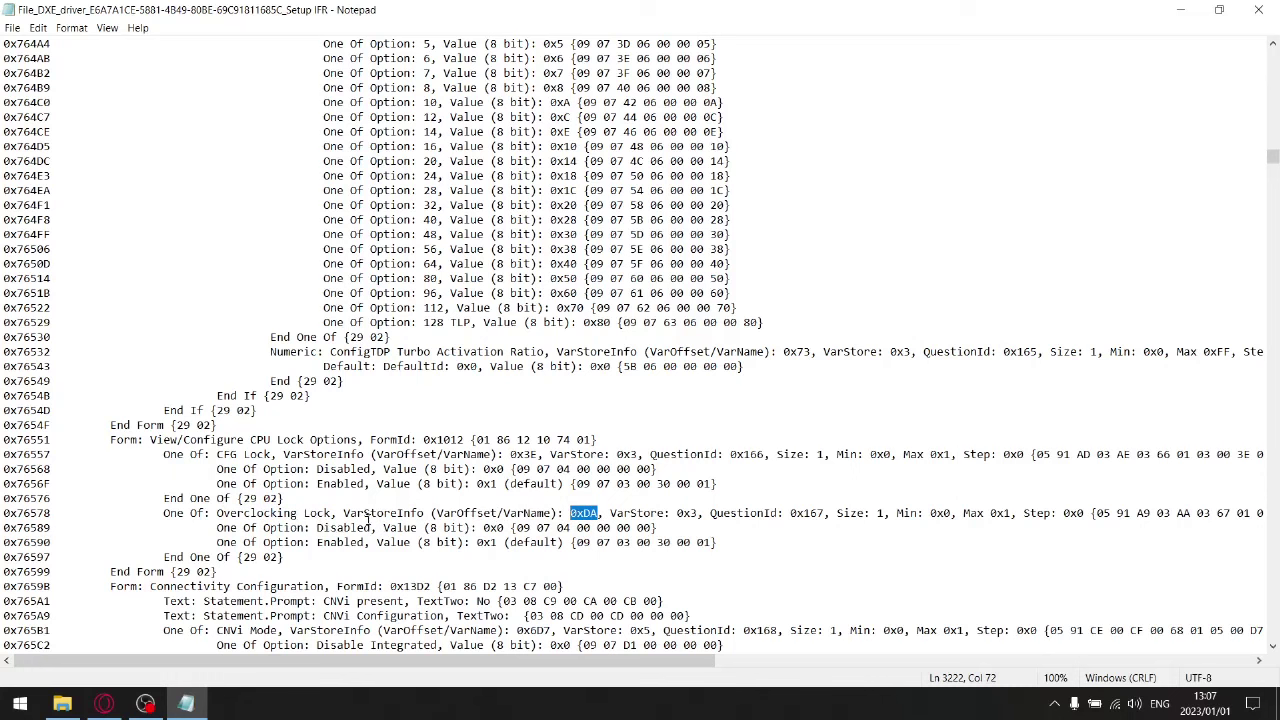
left_click(598, 513)
left_click_drag(599, 513, 570, 513)
left_click_drag(600, 513, 571, 513)
left_click_drag(331, 513, 214, 513)
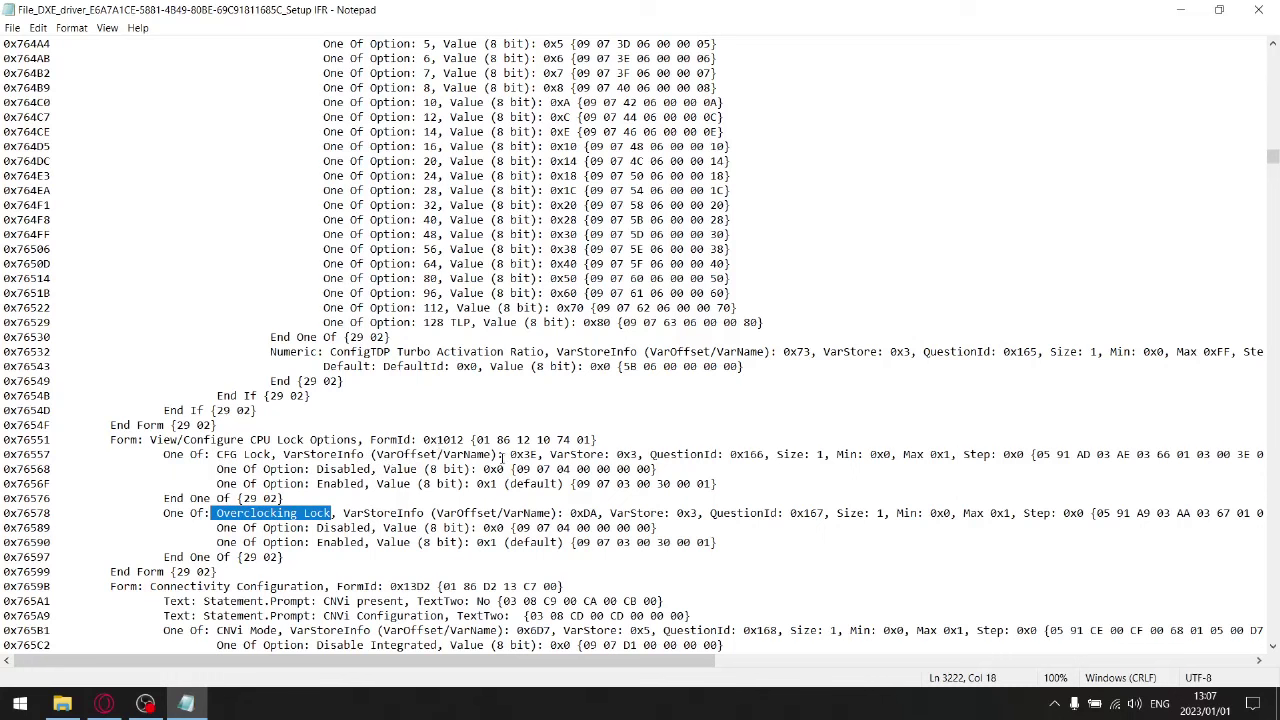
left_click_drag(541, 454, 510, 454)
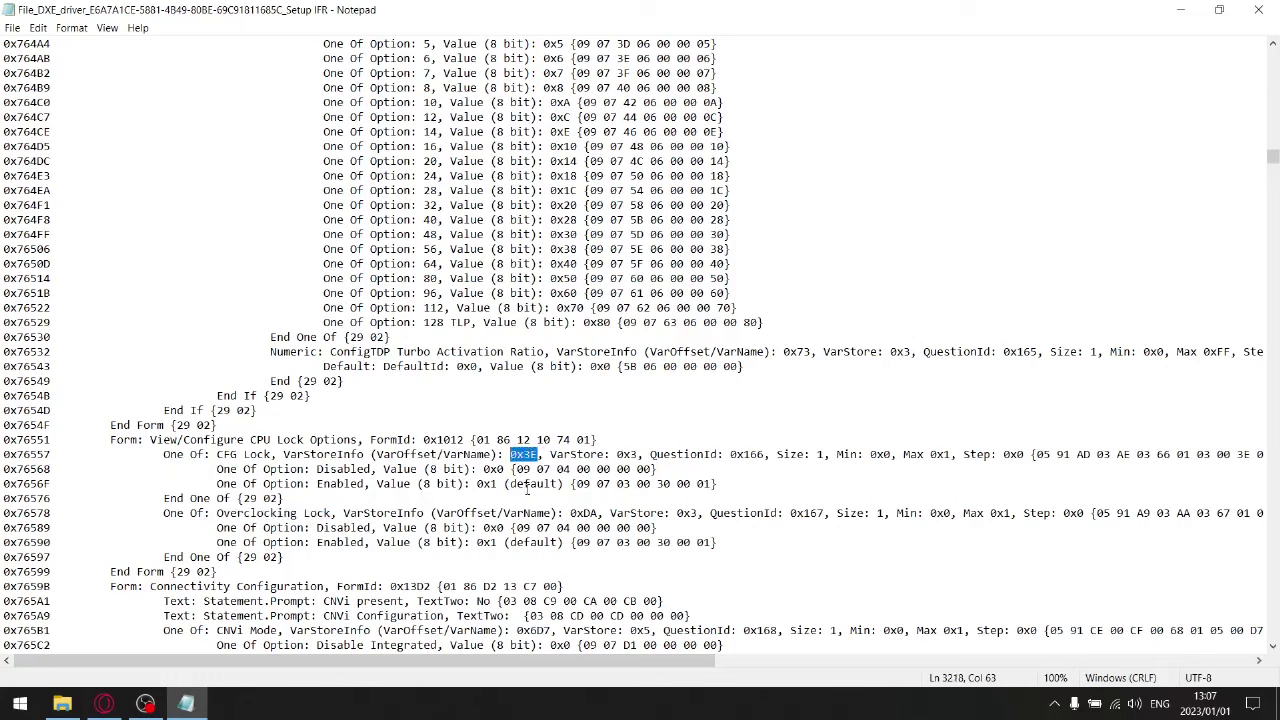
left_click(525, 492)
Step: Check the Enabled and Disabled option values listed under CFG Lock and Overclocking Lock against their offsets
left_click_drag(262, 455, 216, 455)
left_click_drag(297, 513, 236, 514)
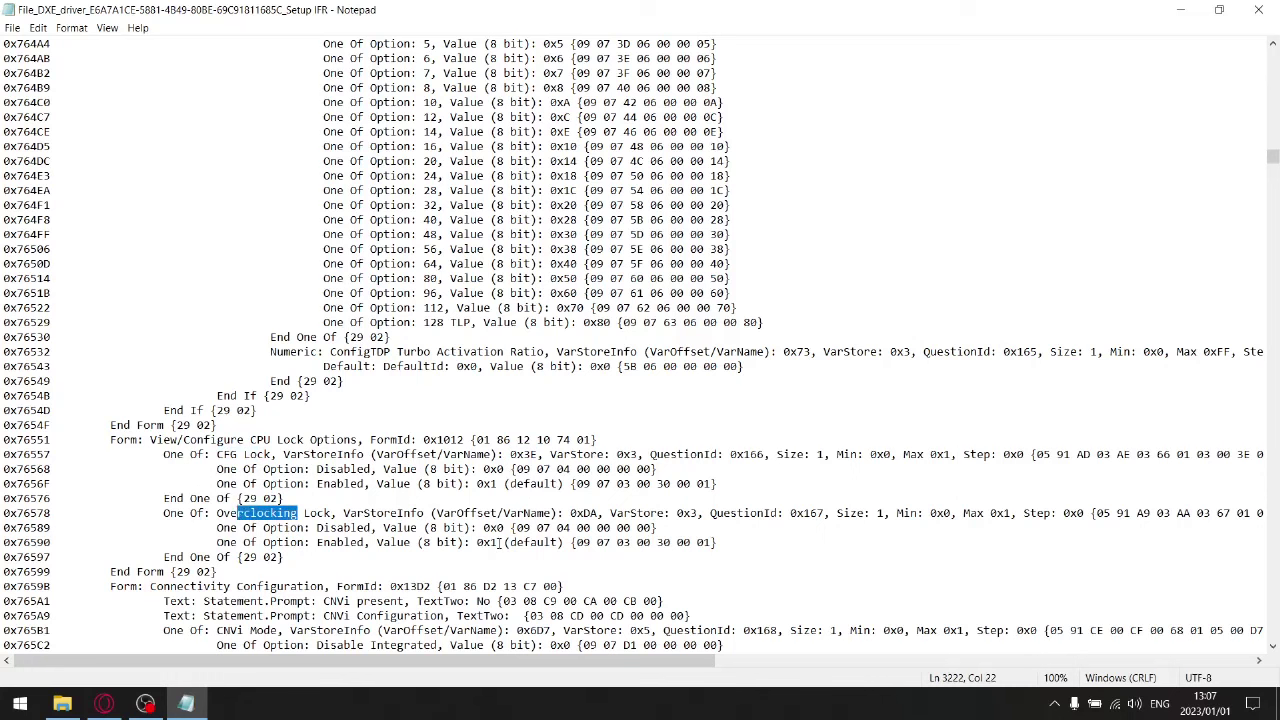
left_click_drag(499, 542, 477, 542)
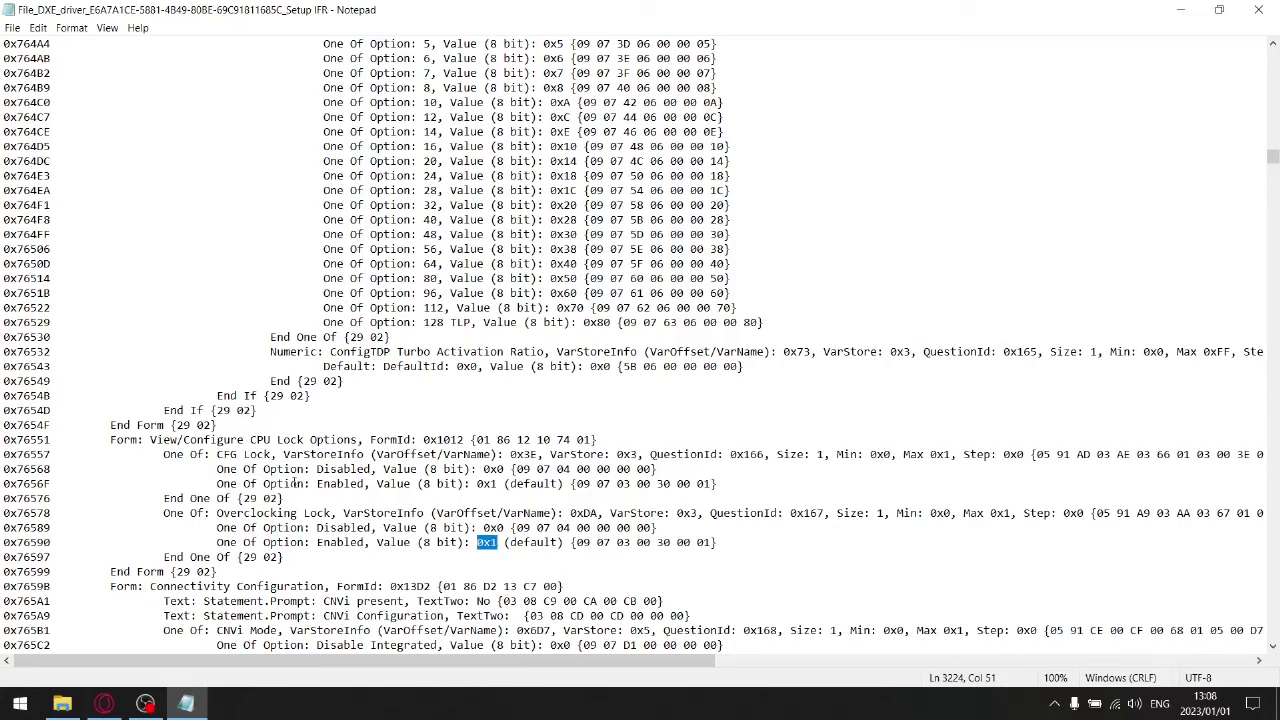
left_click_drag(282, 469, 217, 455)
left_click_drag(294, 513, 244, 514)
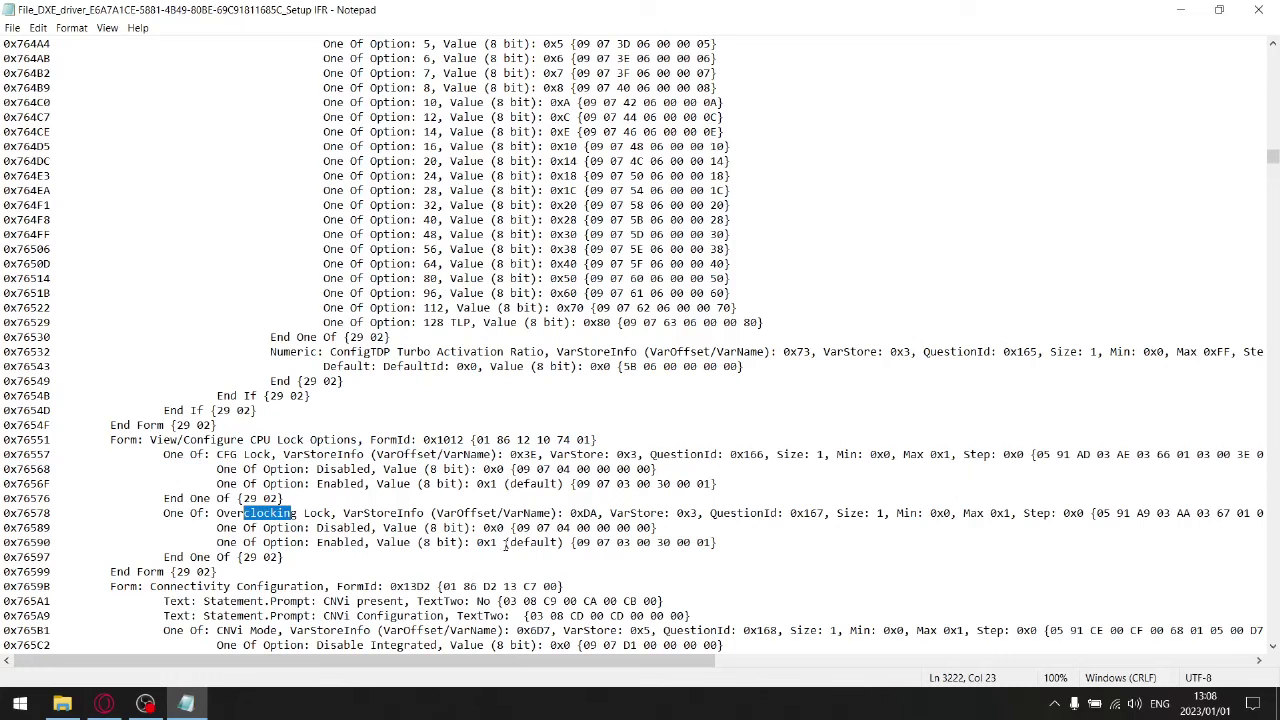
left_click_drag(599, 513, 571, 513)
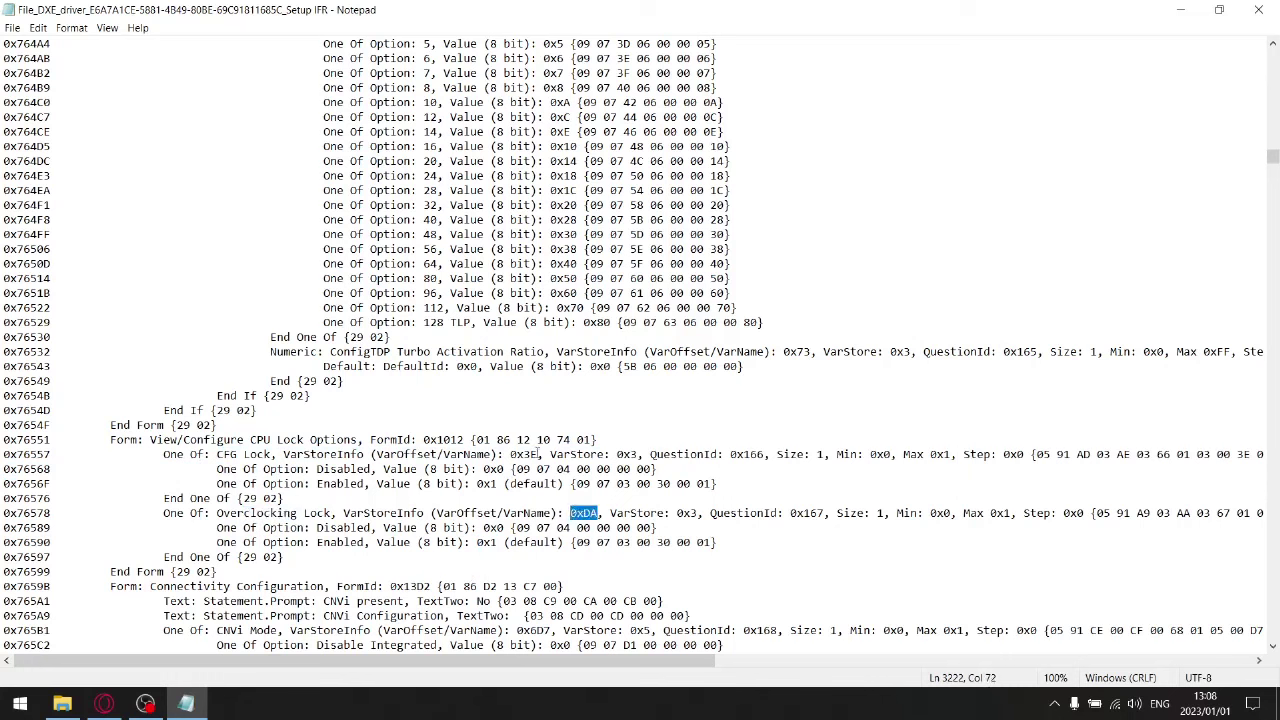
left_click_drag(540, 454, 484, 469)
Step: Restore the IFR text window to a smaller size, move it aside and create a new text document on the desktop
left_click(1219, 9)
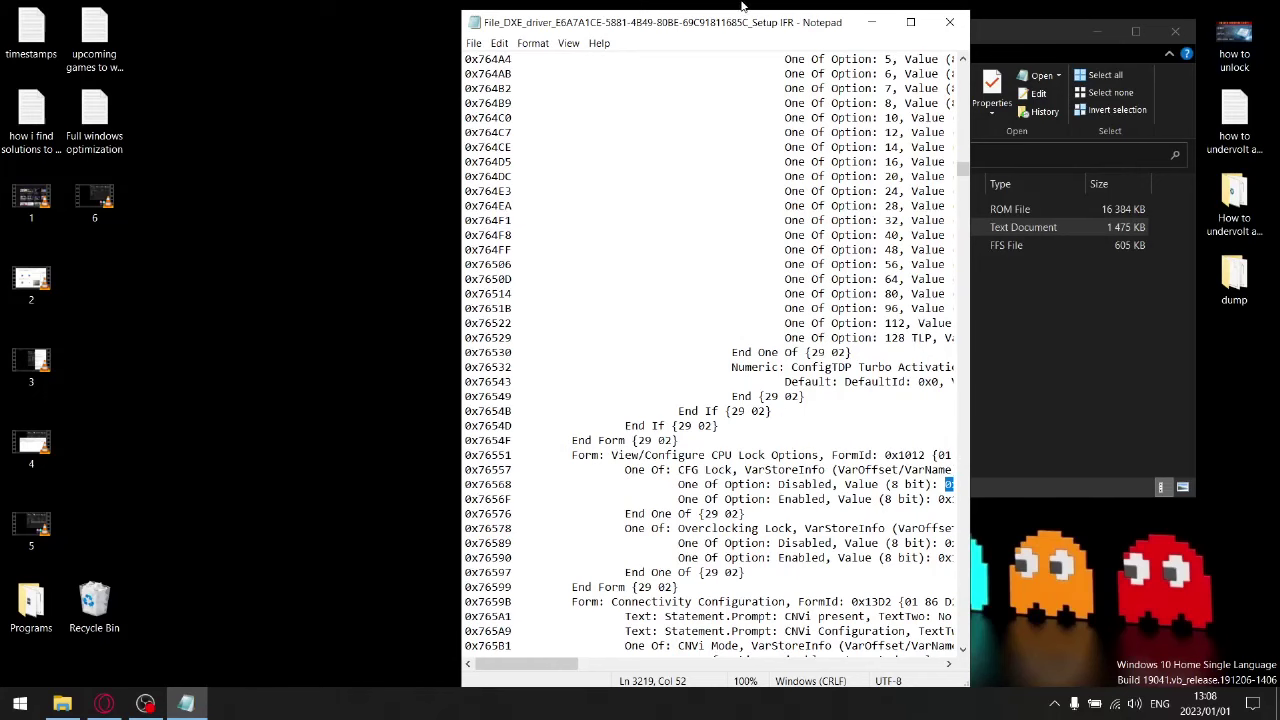
left_click_drag(820, 27, 939, 30)
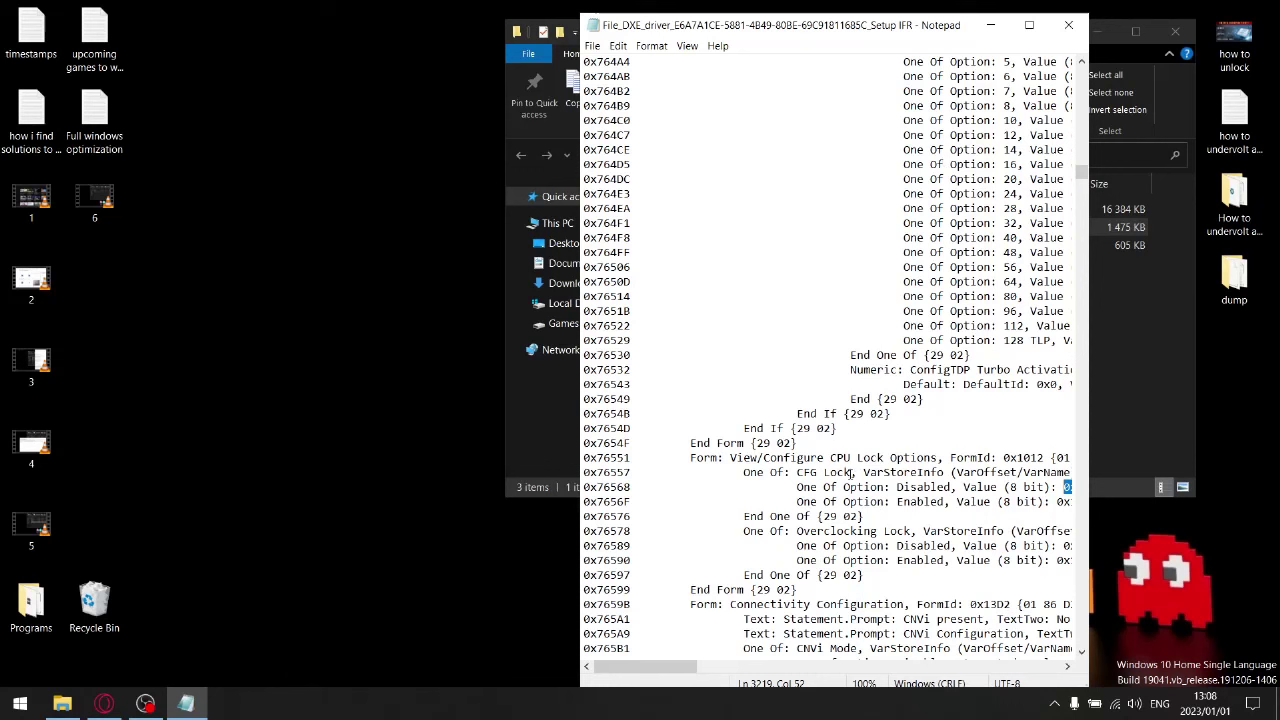
right_click(281, 188)
mouse_move(333, 368)
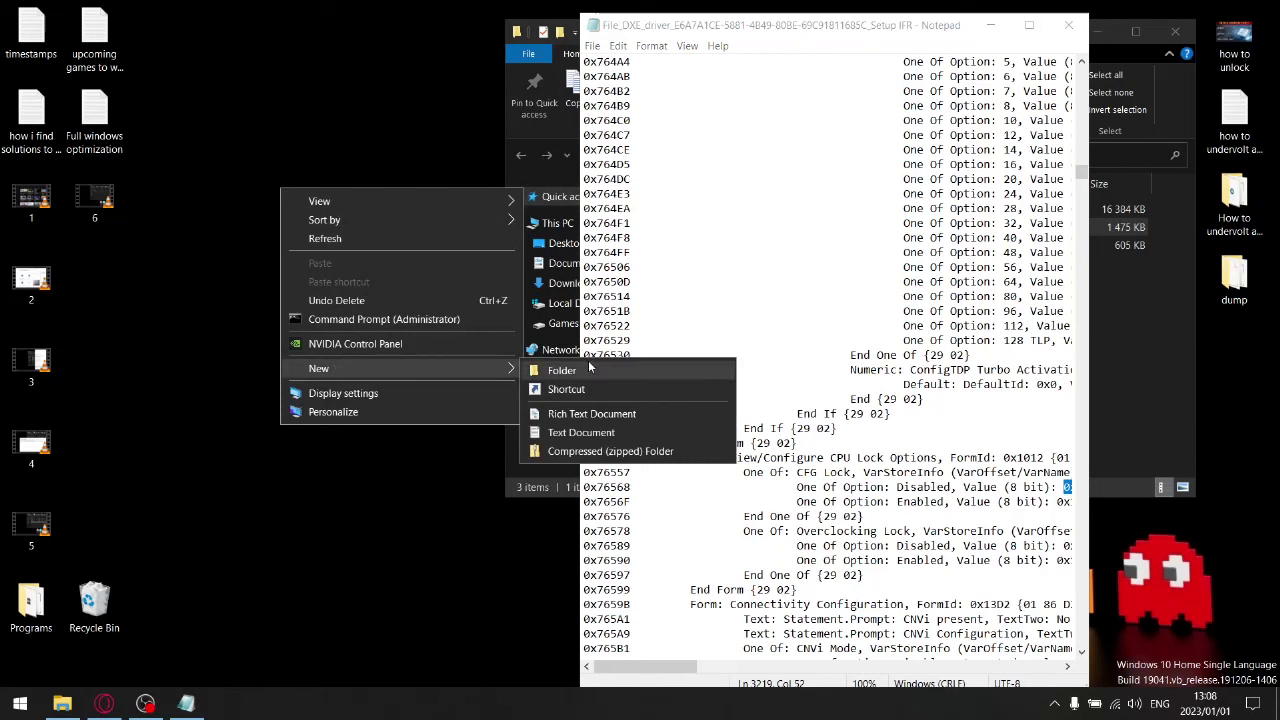
left_click(553, 436)
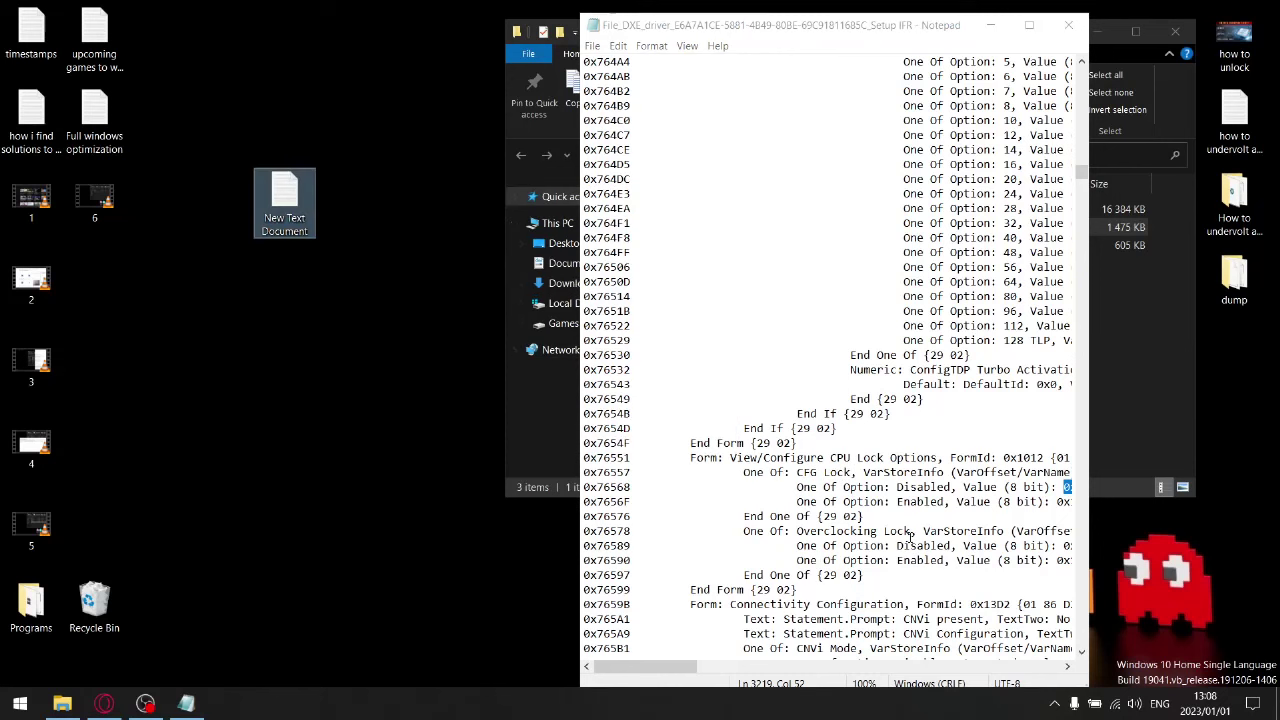
Step: Copy the Overclocking Lock variable offset 0xDA from the IFR text
left_click_drag(690, 667, 731, 667)
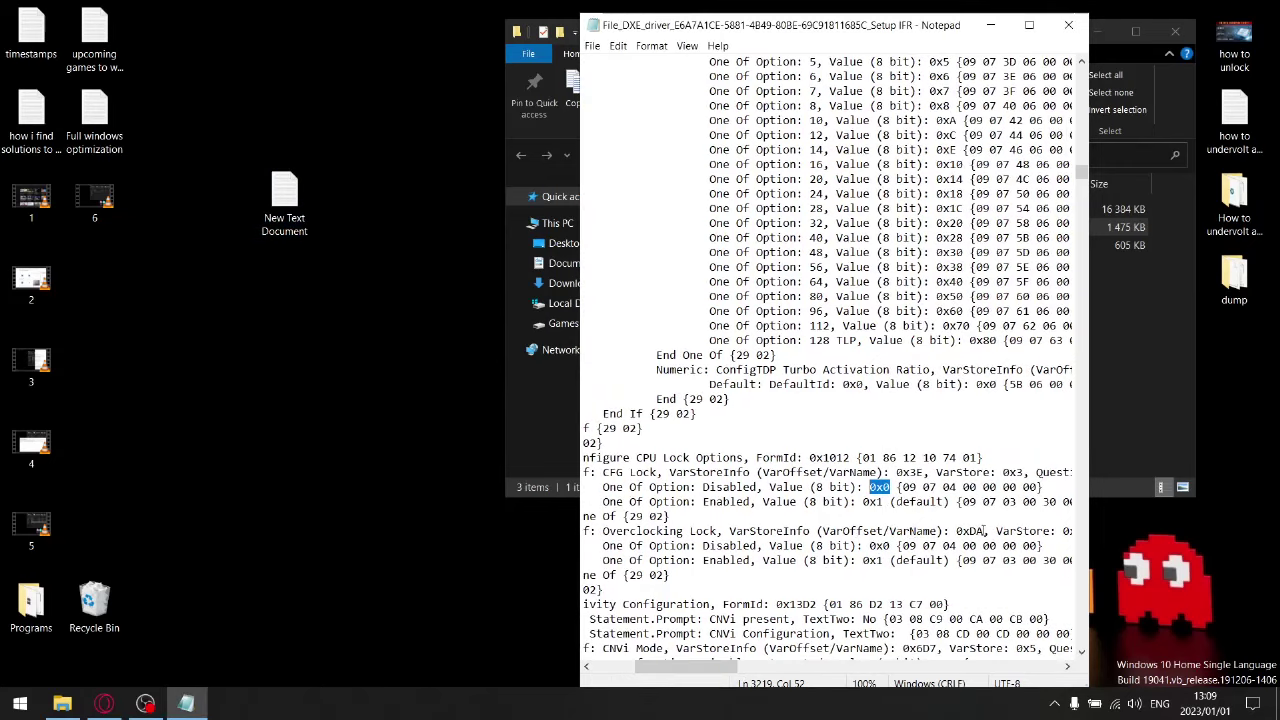
left_click_drag(986, 531, 956, 531)
key("ctrl+c")
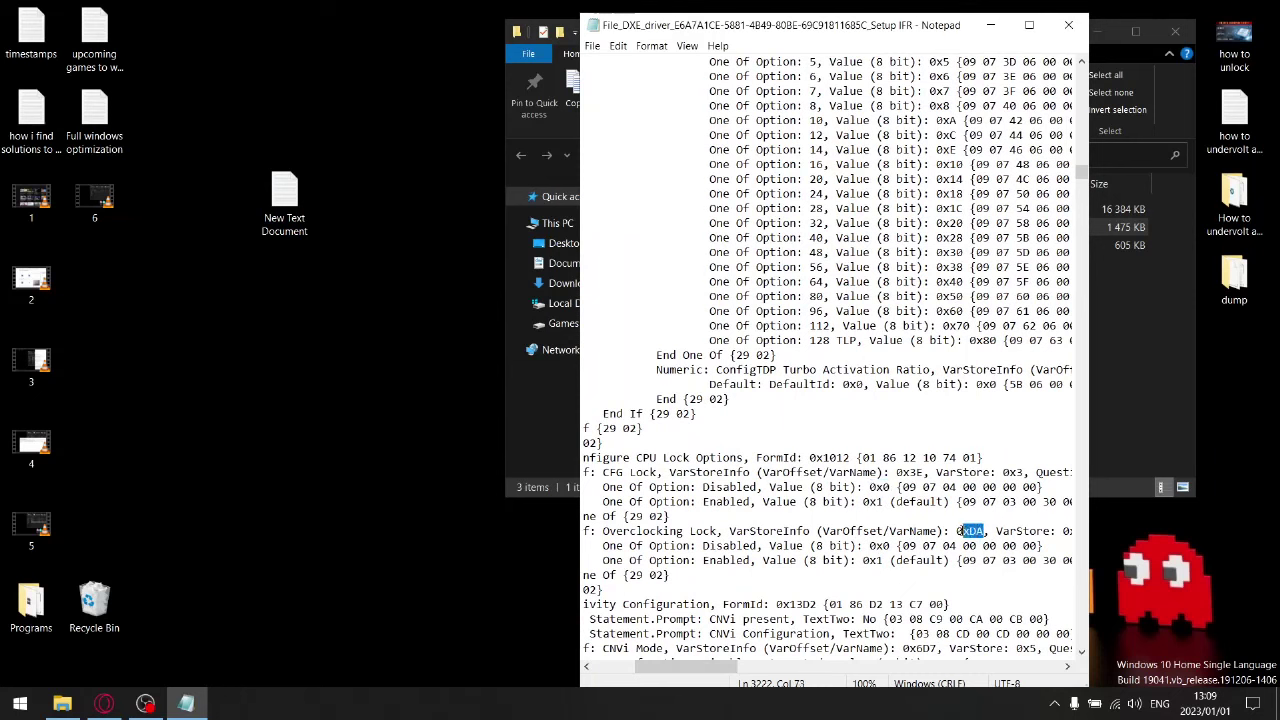
right_click(968, 530)
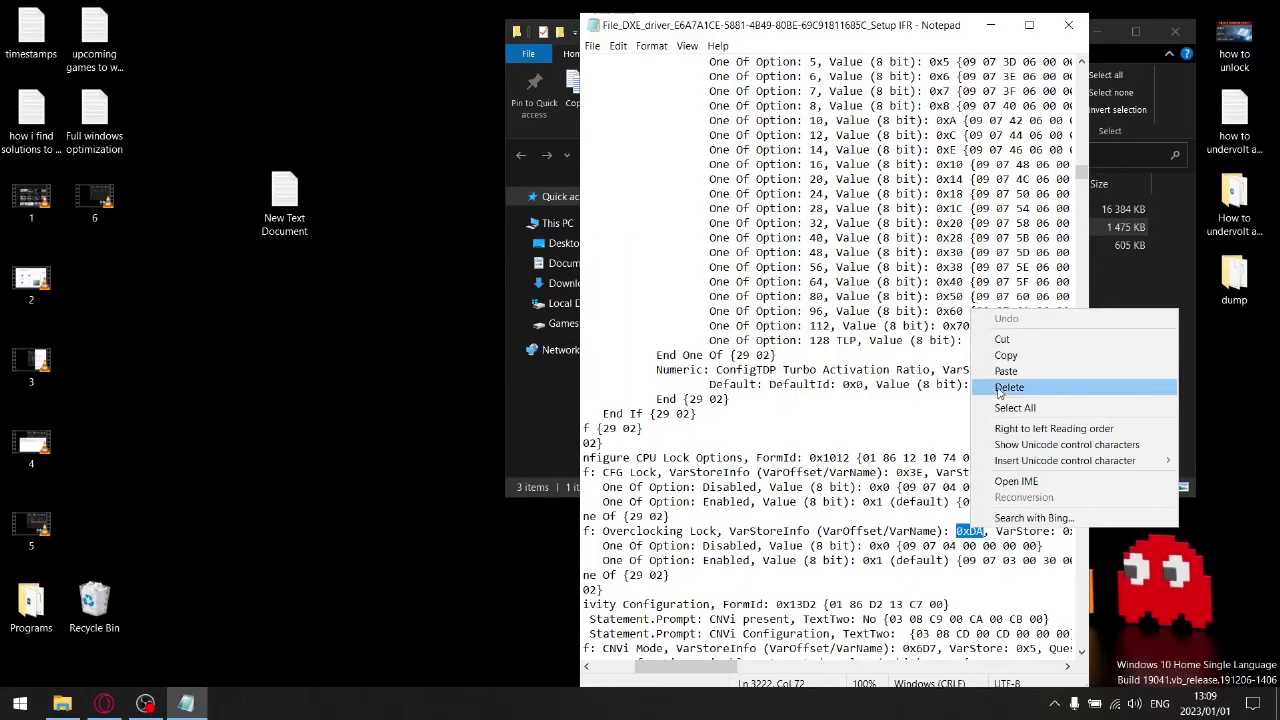
left_click(1005, 356)
Step: Open the new text document and paste the offset 0xDA with "overclocking lock" on the line below, followed by a blank line
double_click(296, 203)
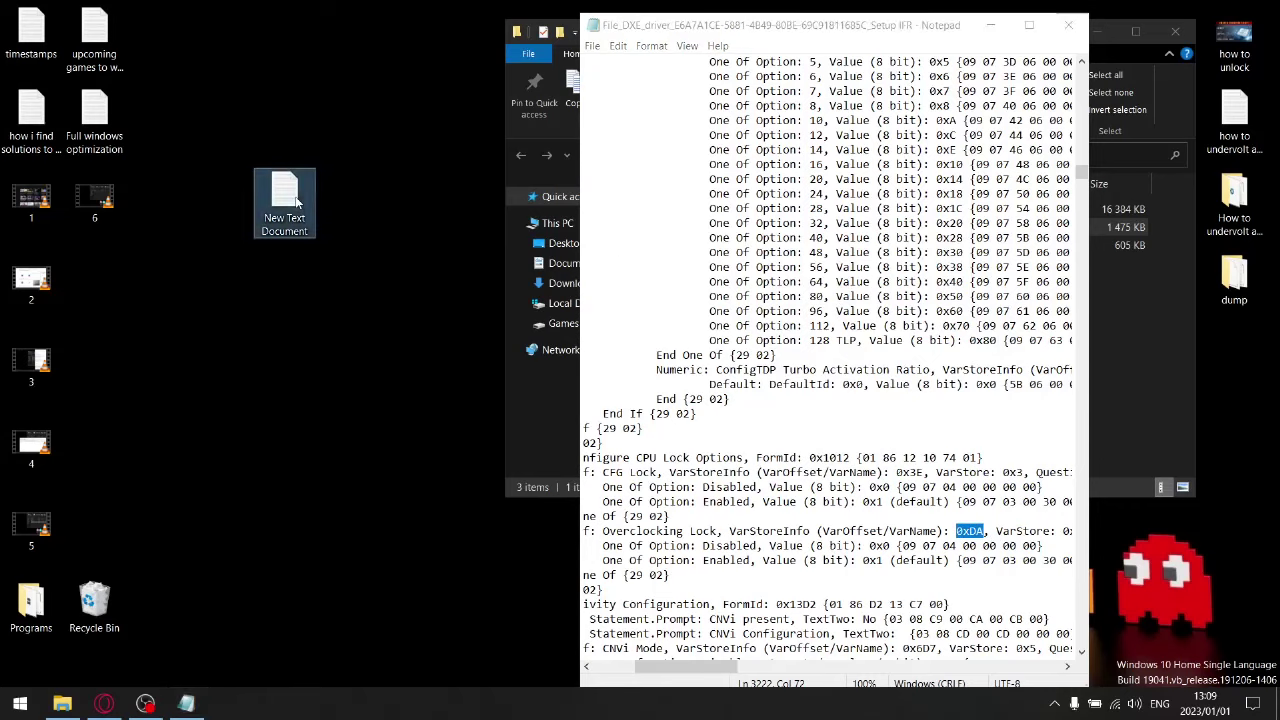
right_click(787, 58)
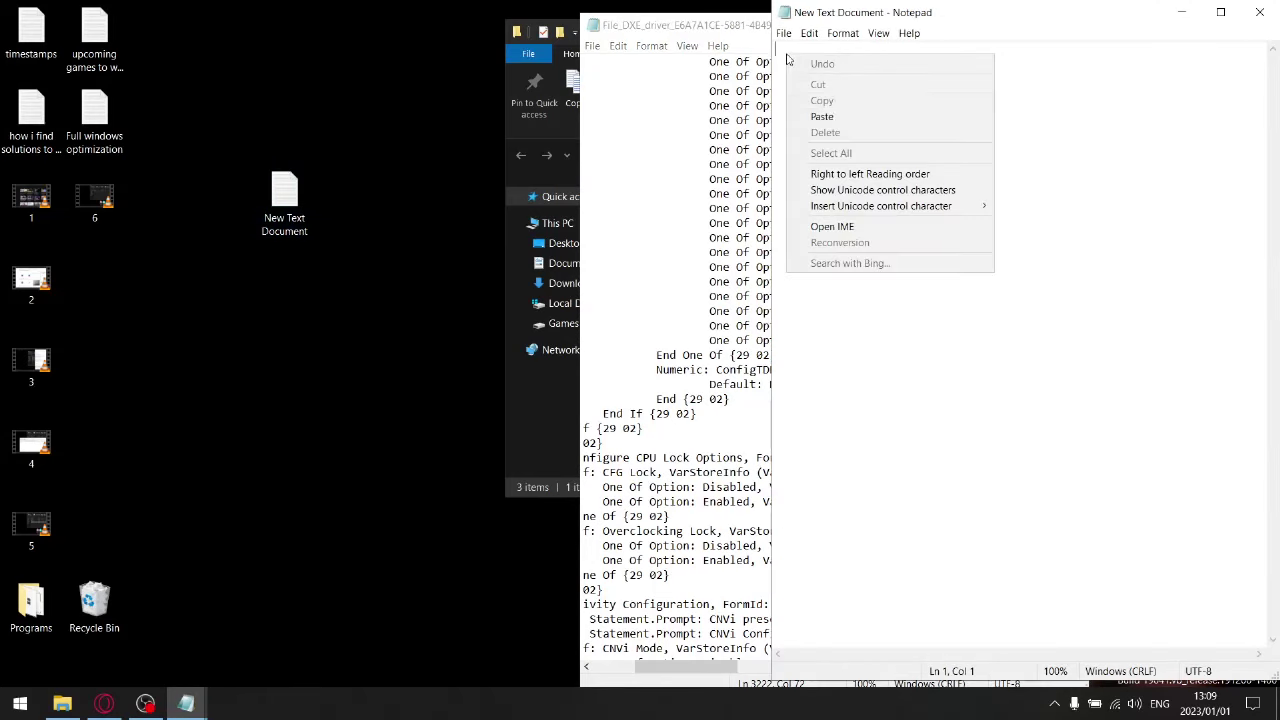
left_click(824, 117)
type("o")
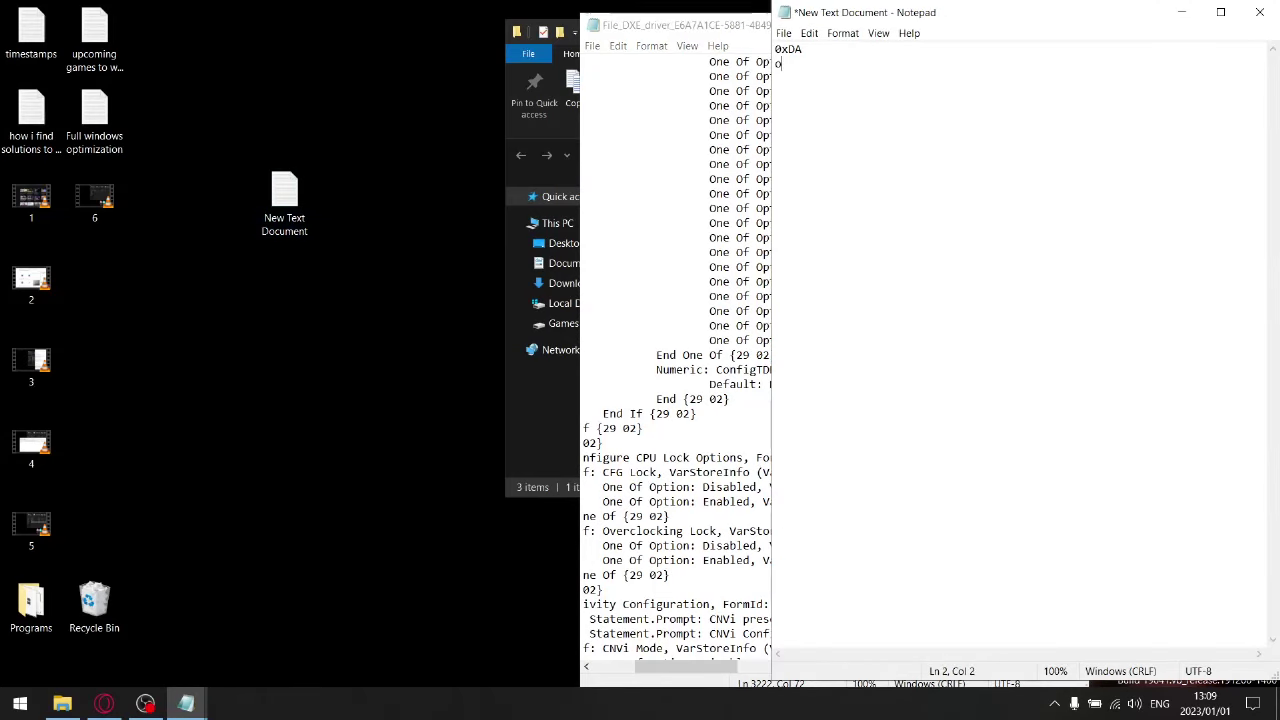
type("verclocking lock")
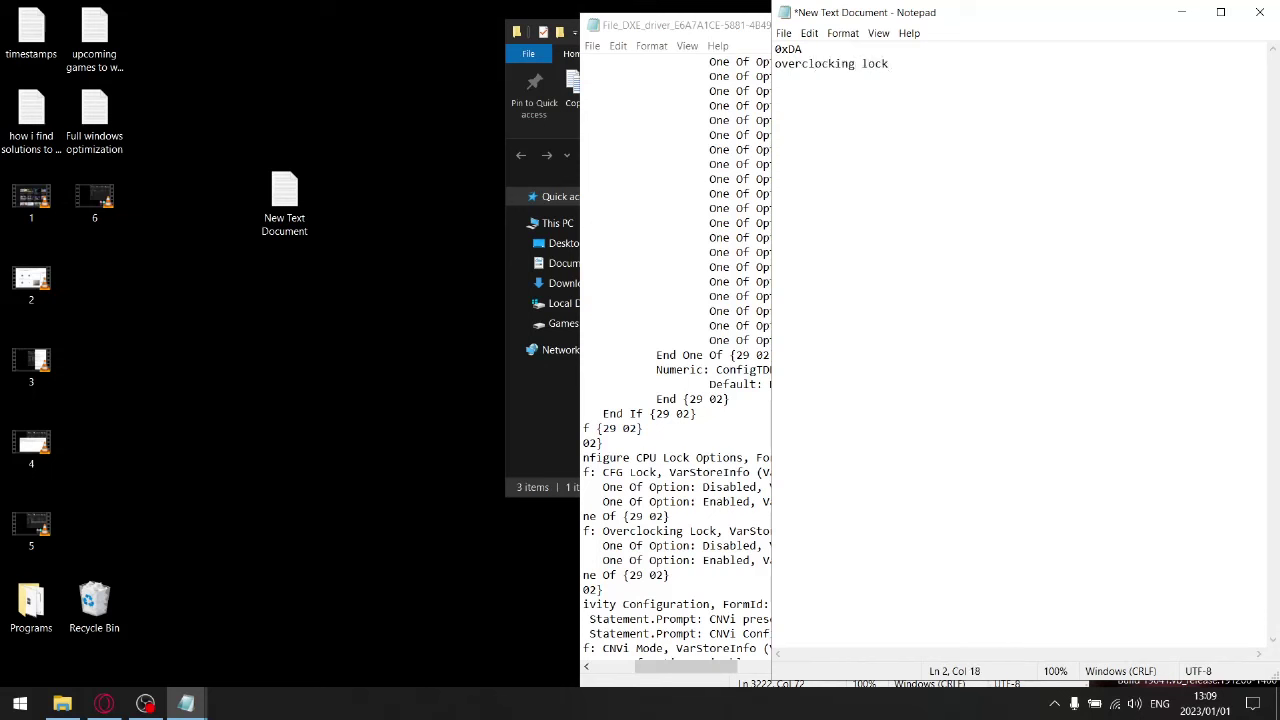
key("Return")
key("Return")
Step: Return to the IFR text and copy the CFG Lock variable offset 0x3E
left_click(385, 377)
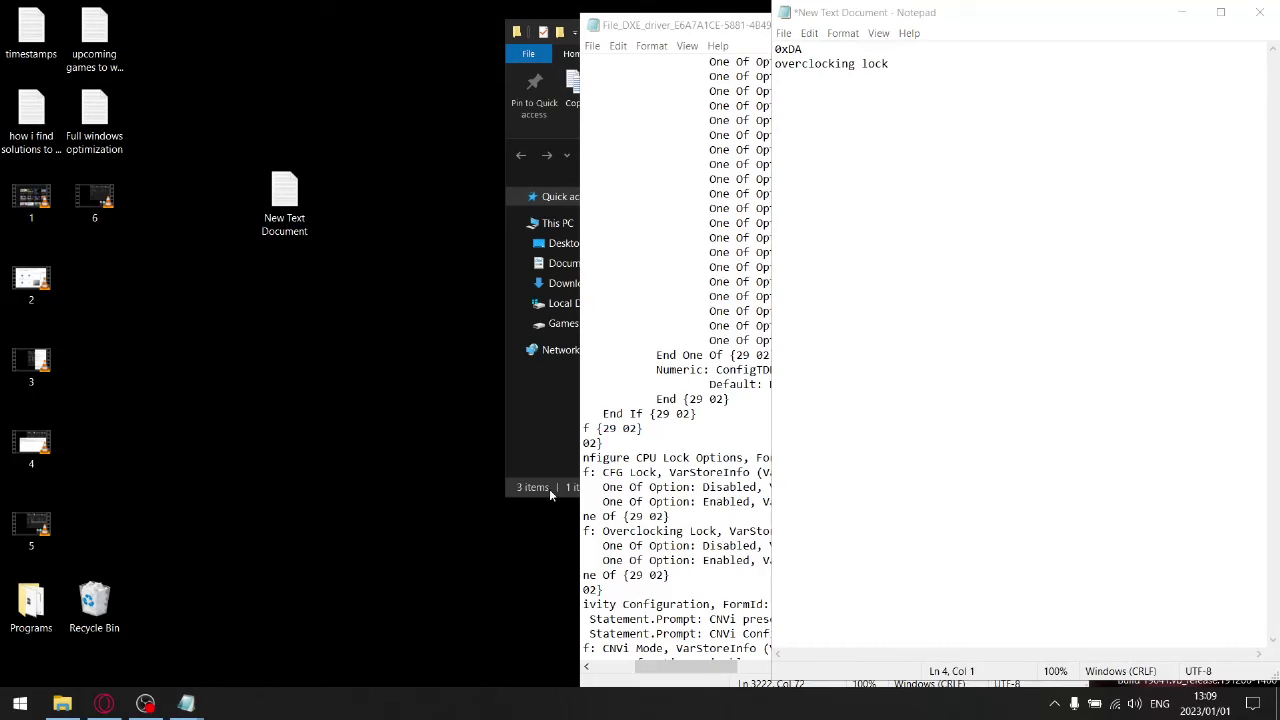
left_click(657, 280)
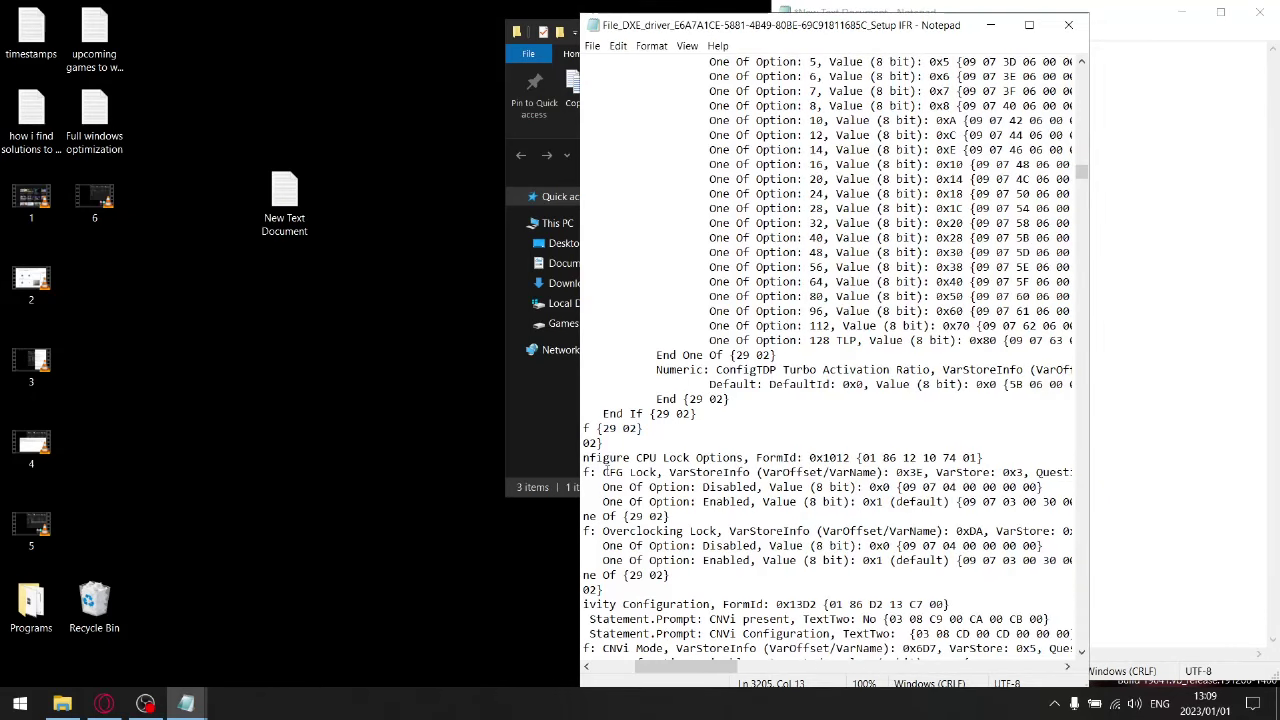
left_click_drag(604, 472, 657, 473)
left_click_drag(926, 472, 896, 472)
right_click(911, 475)
left_click(947, 298)
Step: Paste the offset 0x3E into the new text document with "cfg lock" on the line below, and save the document
left_click(1272, 198)
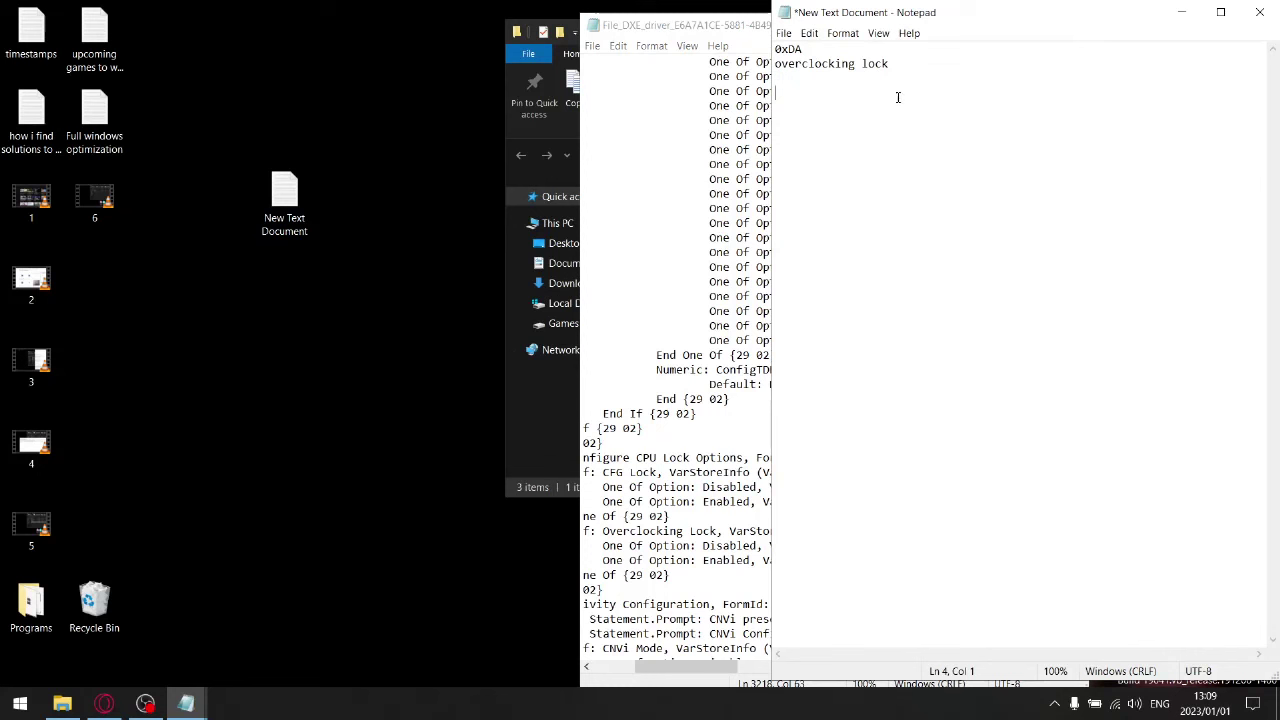
right_click(787, 93)
left_click(822, 156)
key("Return")
type("cfg lock")
left_click(784, 33)
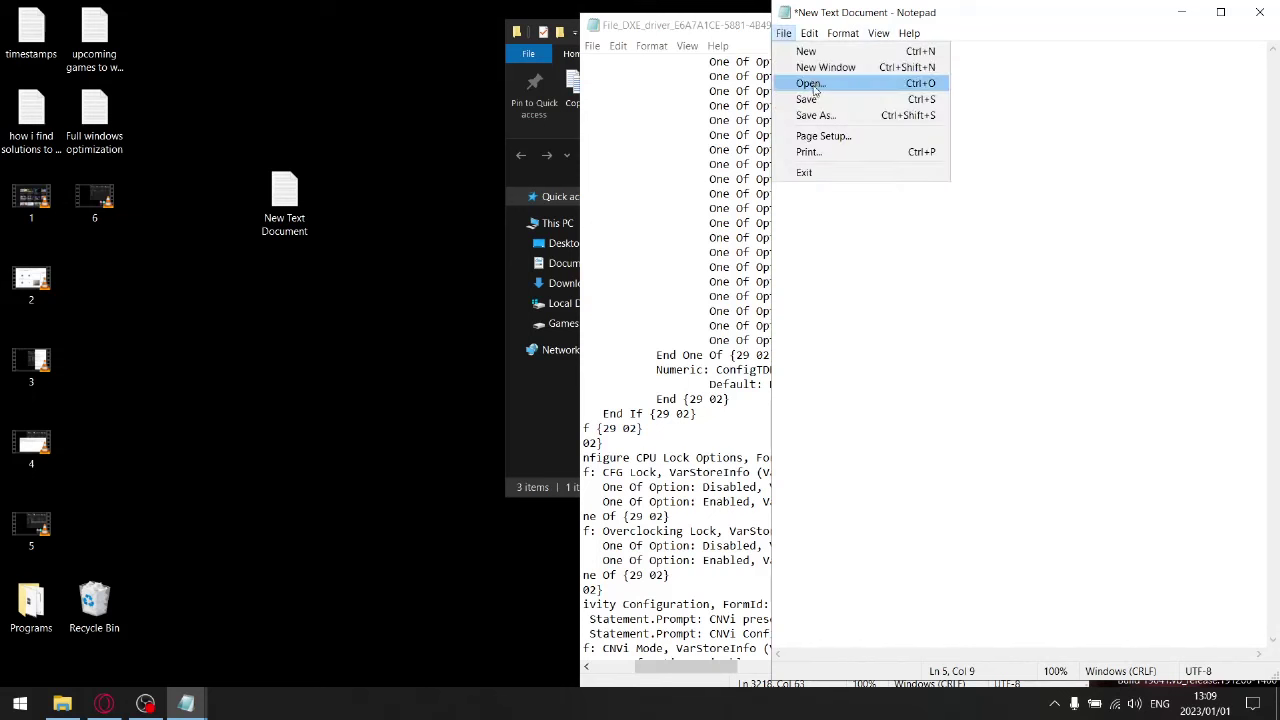
left_click(813, 97)
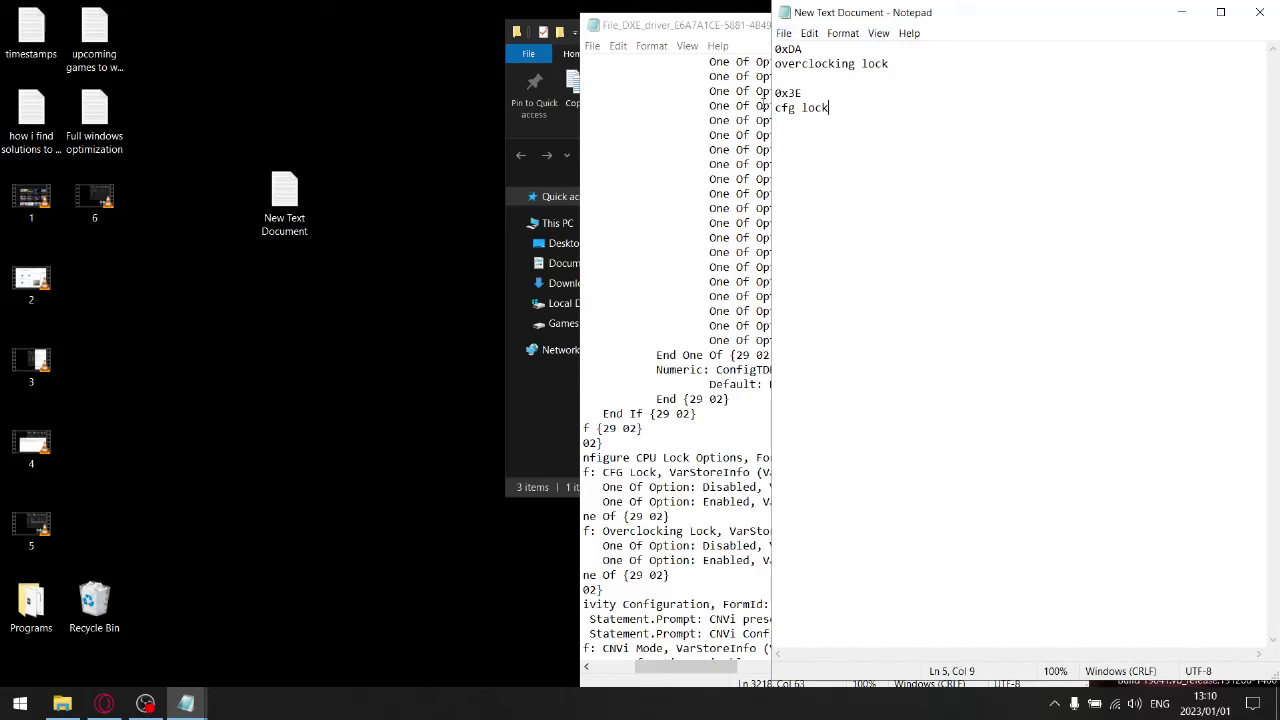
Step: Close the new text document, the Setup IFR text and the "dump" folder
left_click(1259, 12)
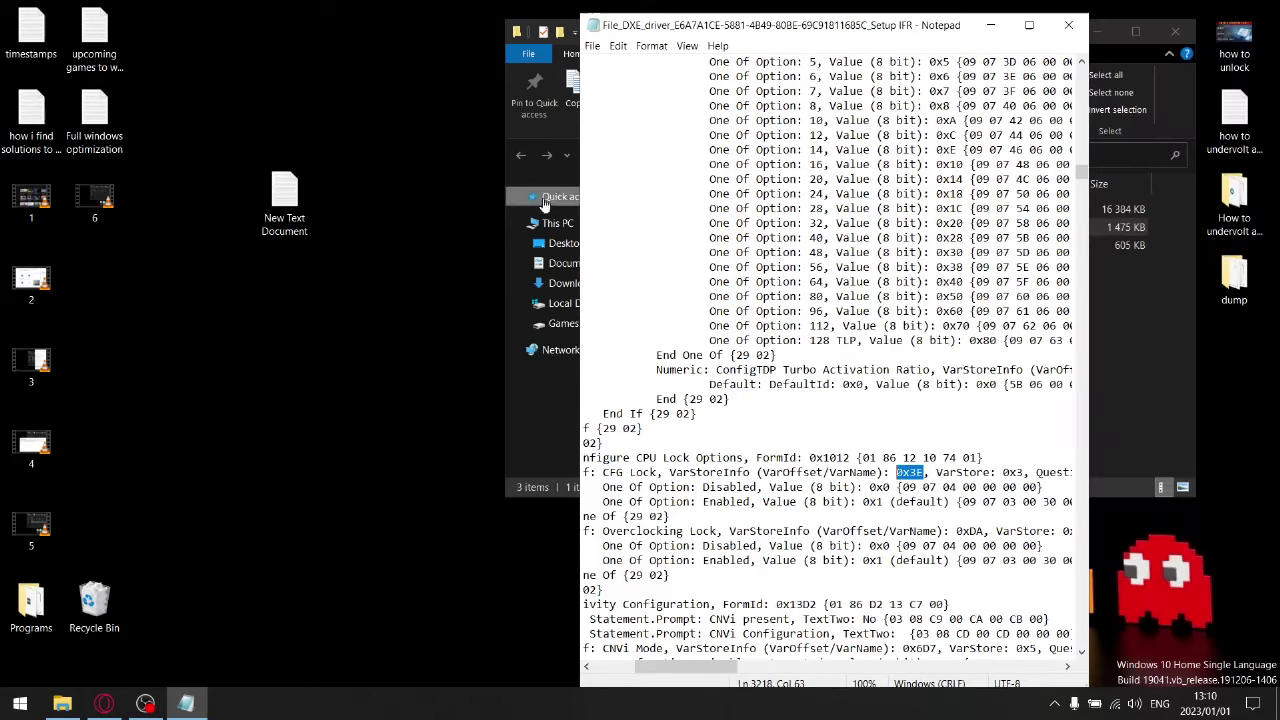
left_click(1058, 27)
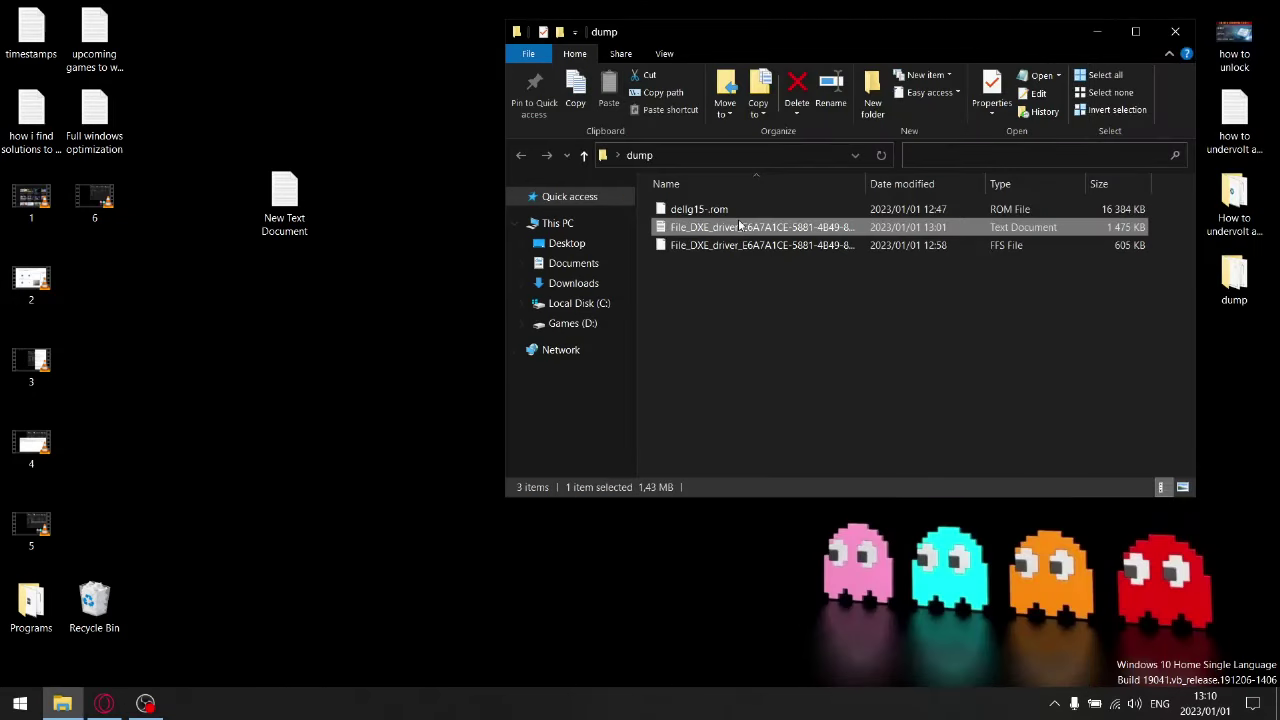
left_click(1192, 42)
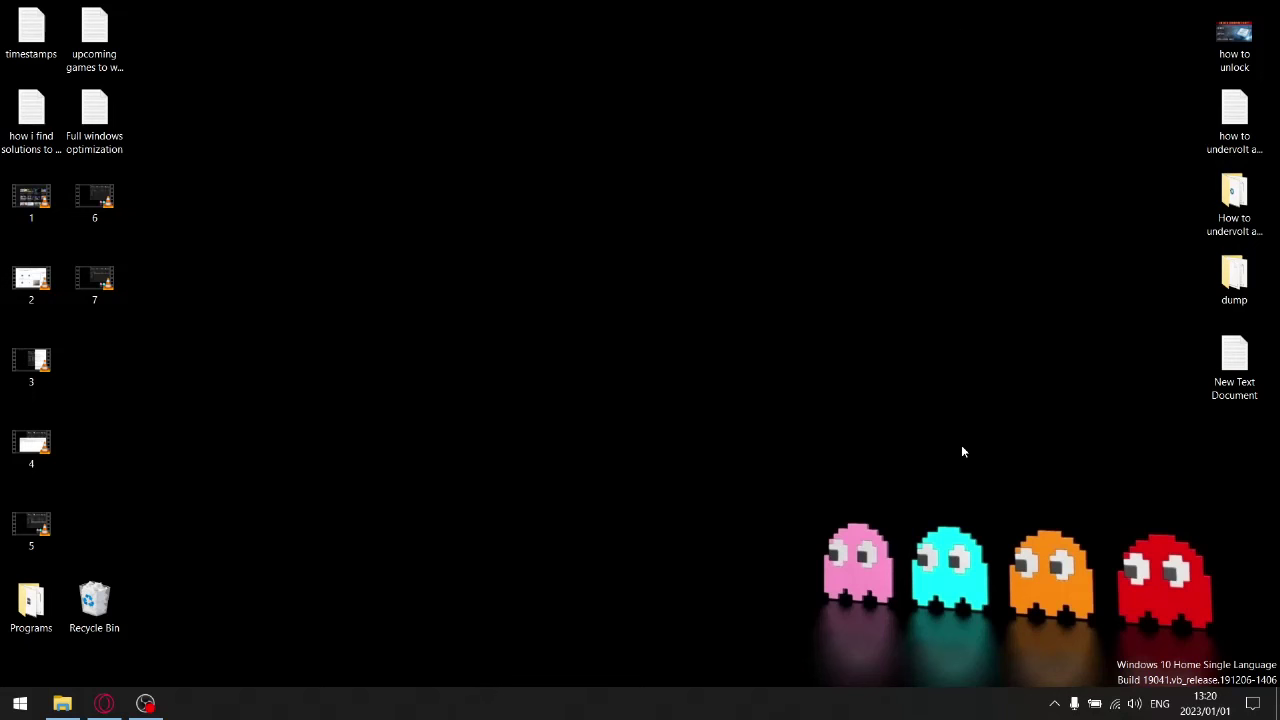
Step: Quick-format the OVERCLOCK (F:) USB drive as FAT32 with the volume label OVERCLOCK, and close the format dialog
left_click(62, 704)
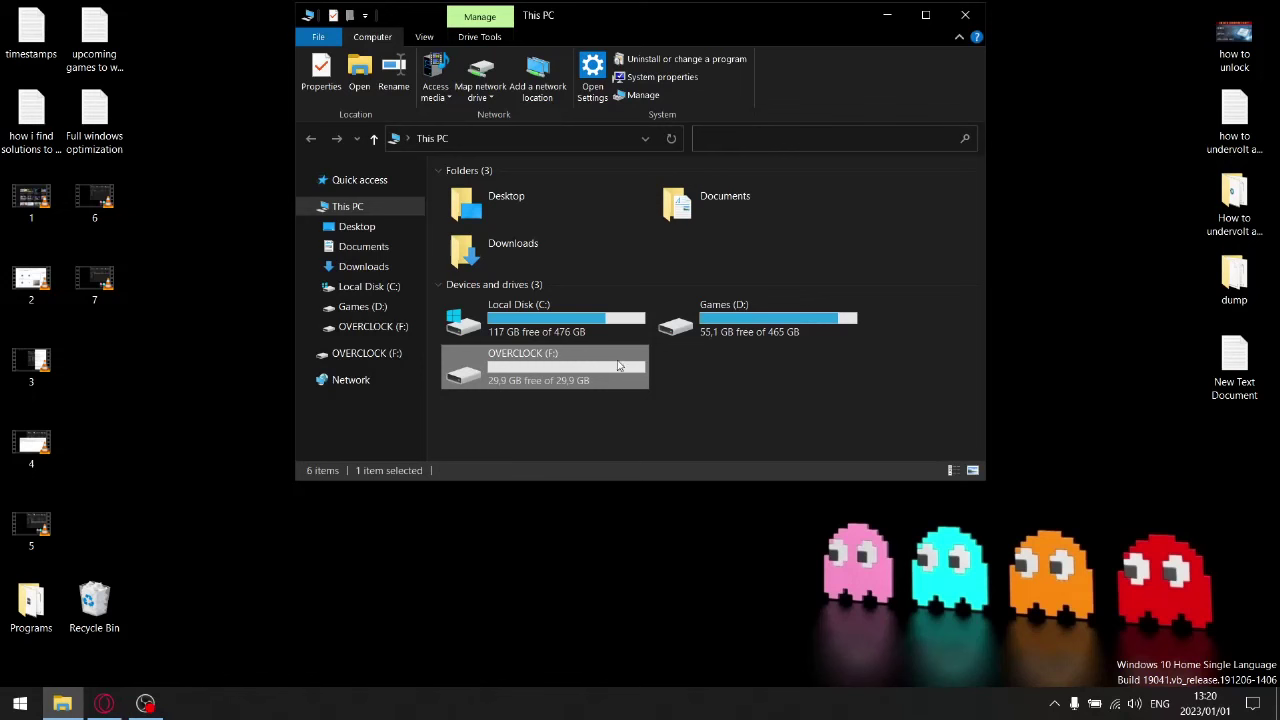
right_click(508, 372)
left_click(577, 231)
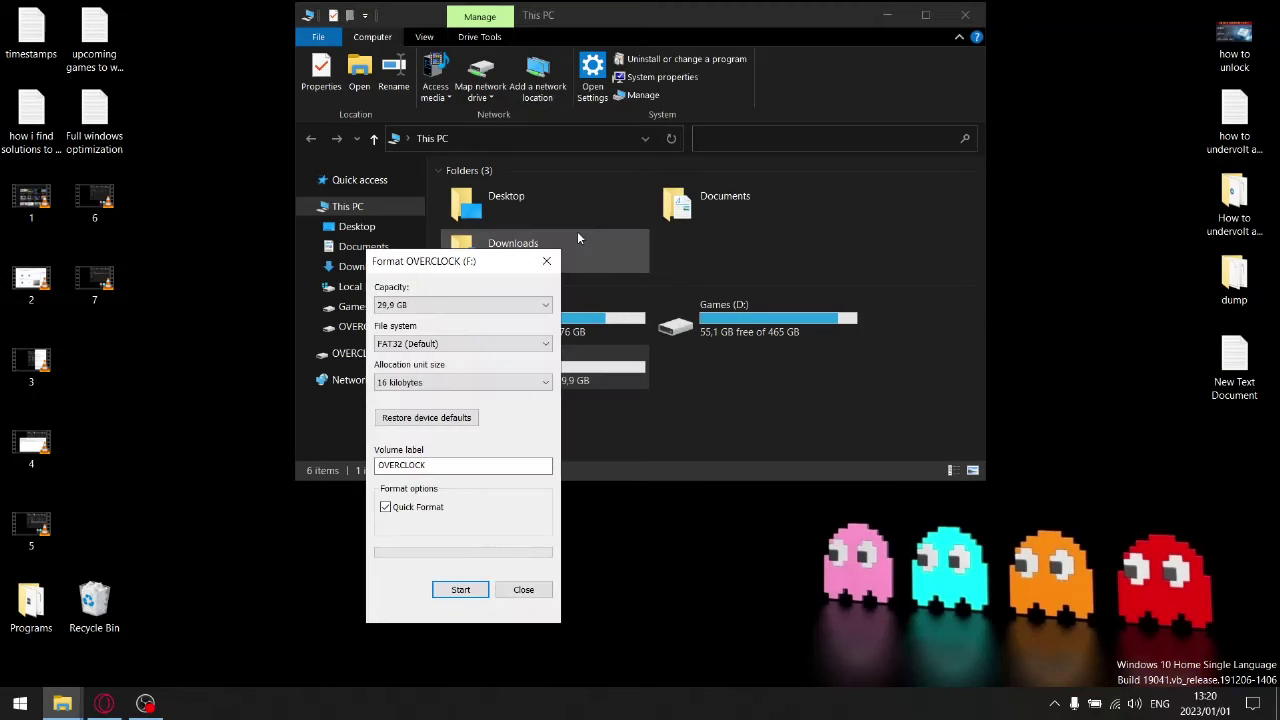
left_click(418, 345)
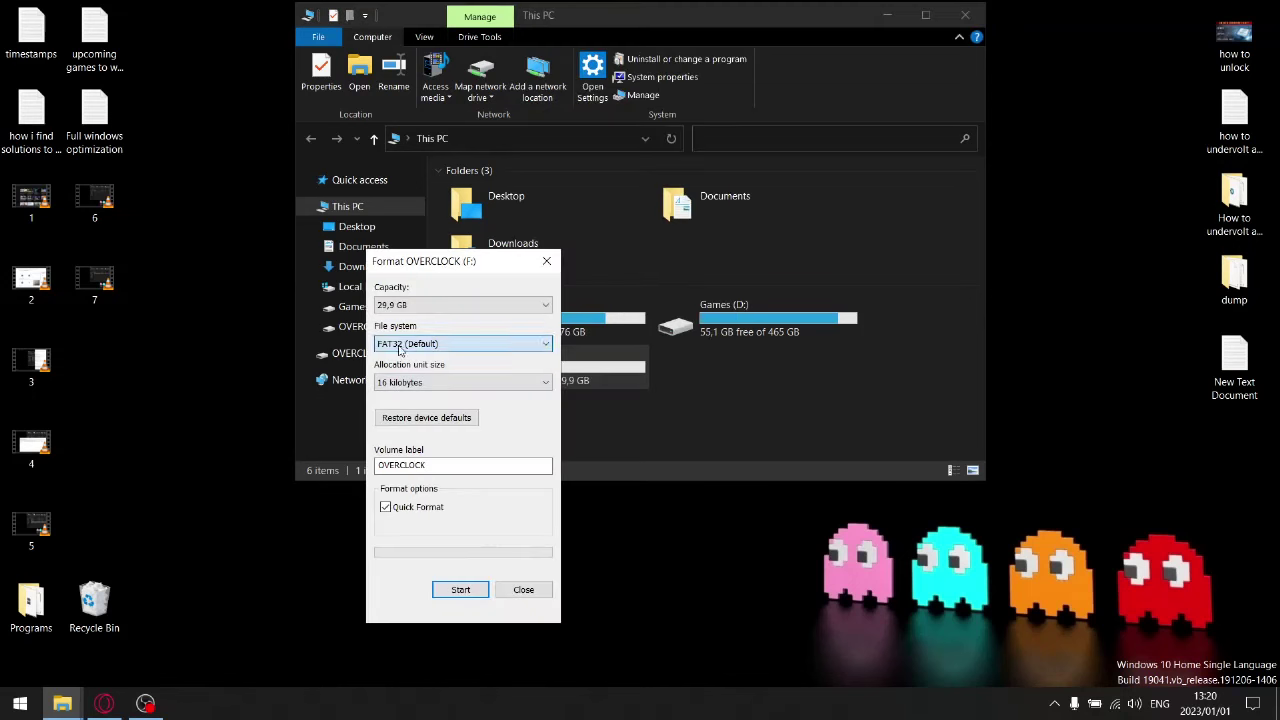
left_click(422, 370)
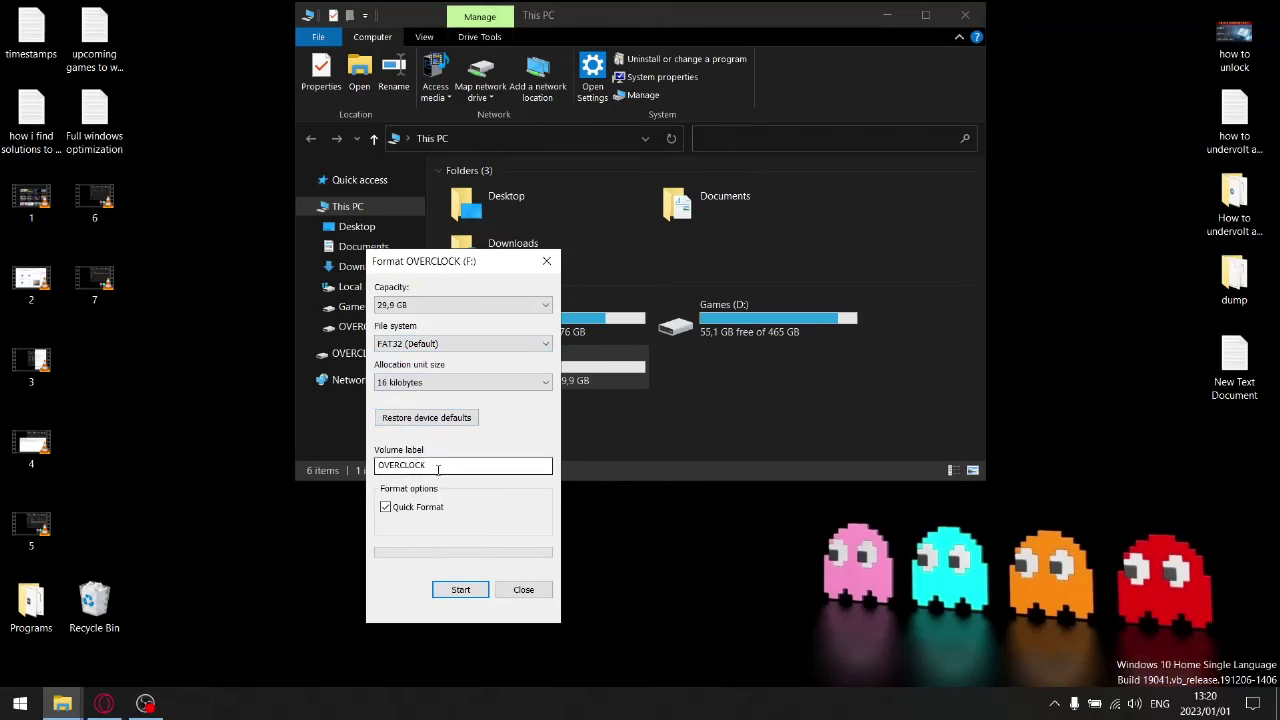
left_click(480, 597)
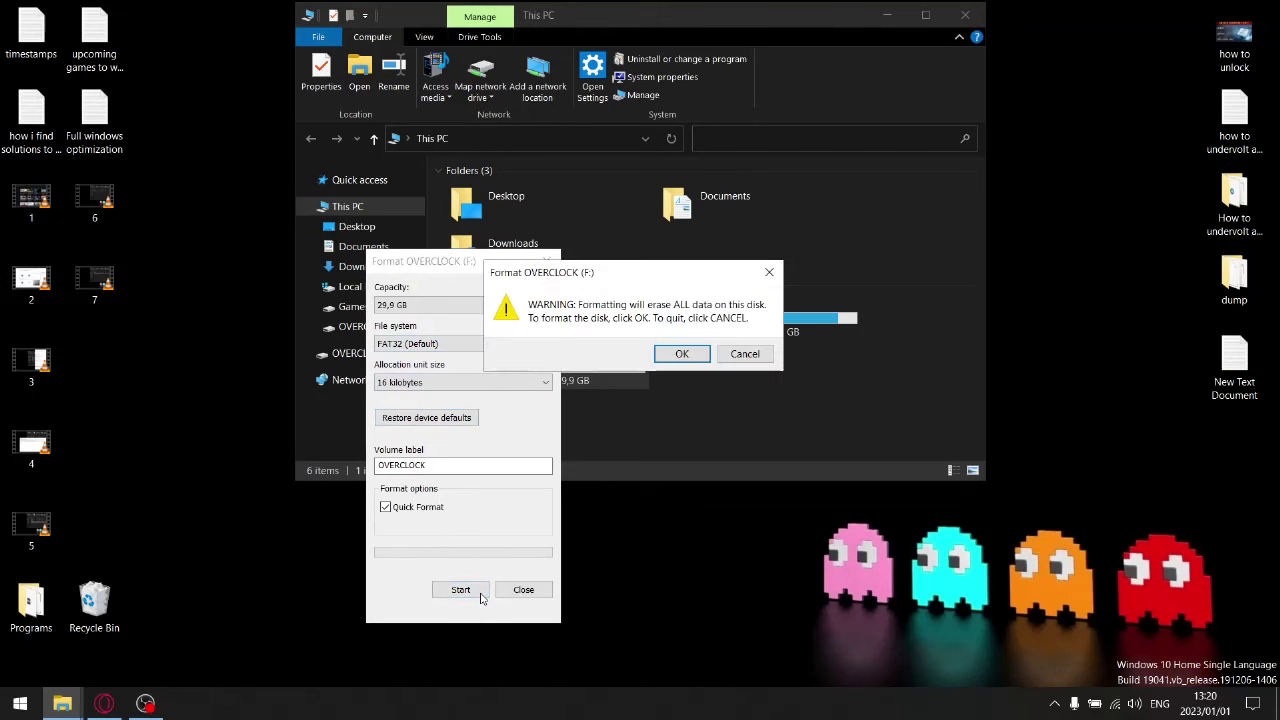
left_click(680, 356)
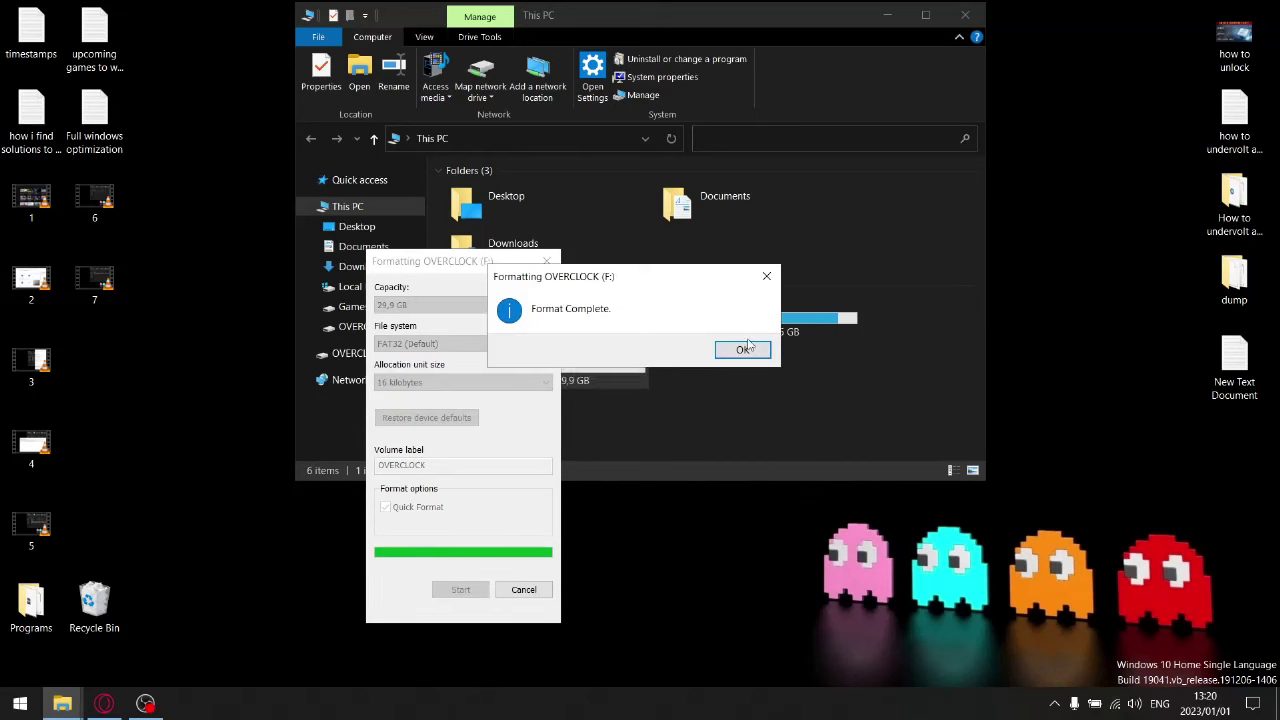
left_click(740, 350)
left_click(547, 261)
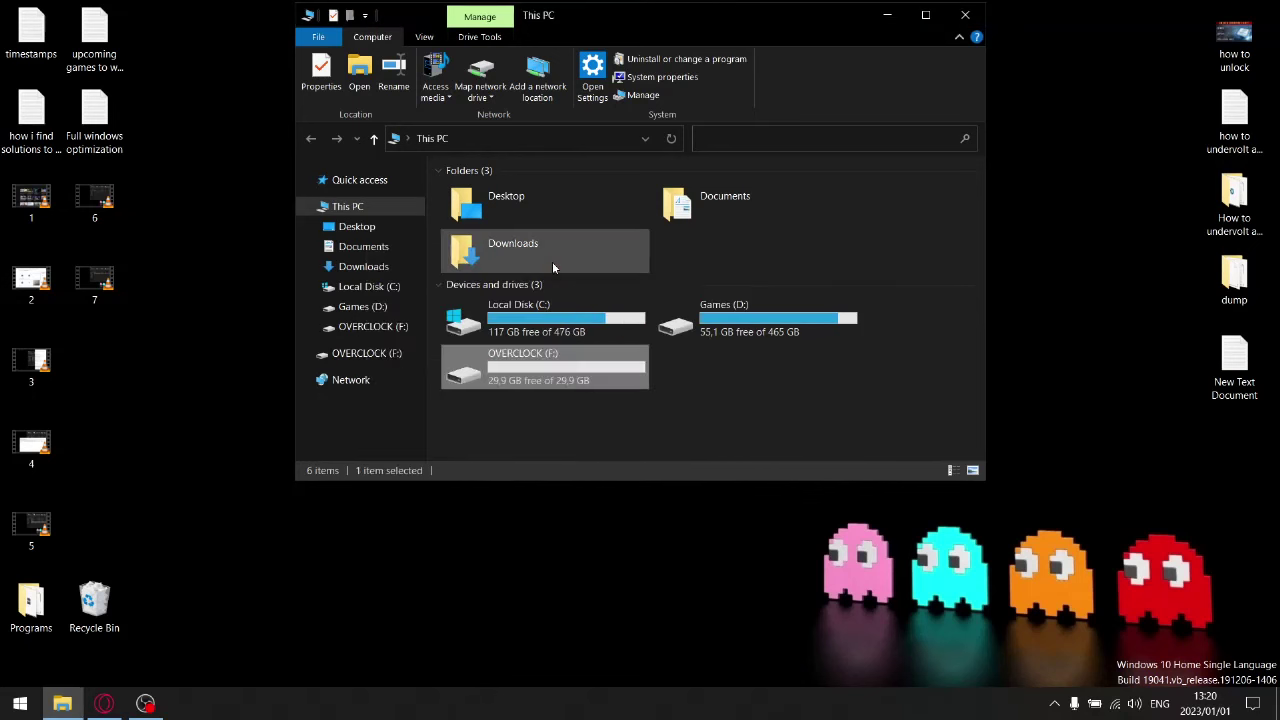
Step: Open the OVERCLOCK (F:) drive and create a new folder named EFI in its root
double_click(521, 377)
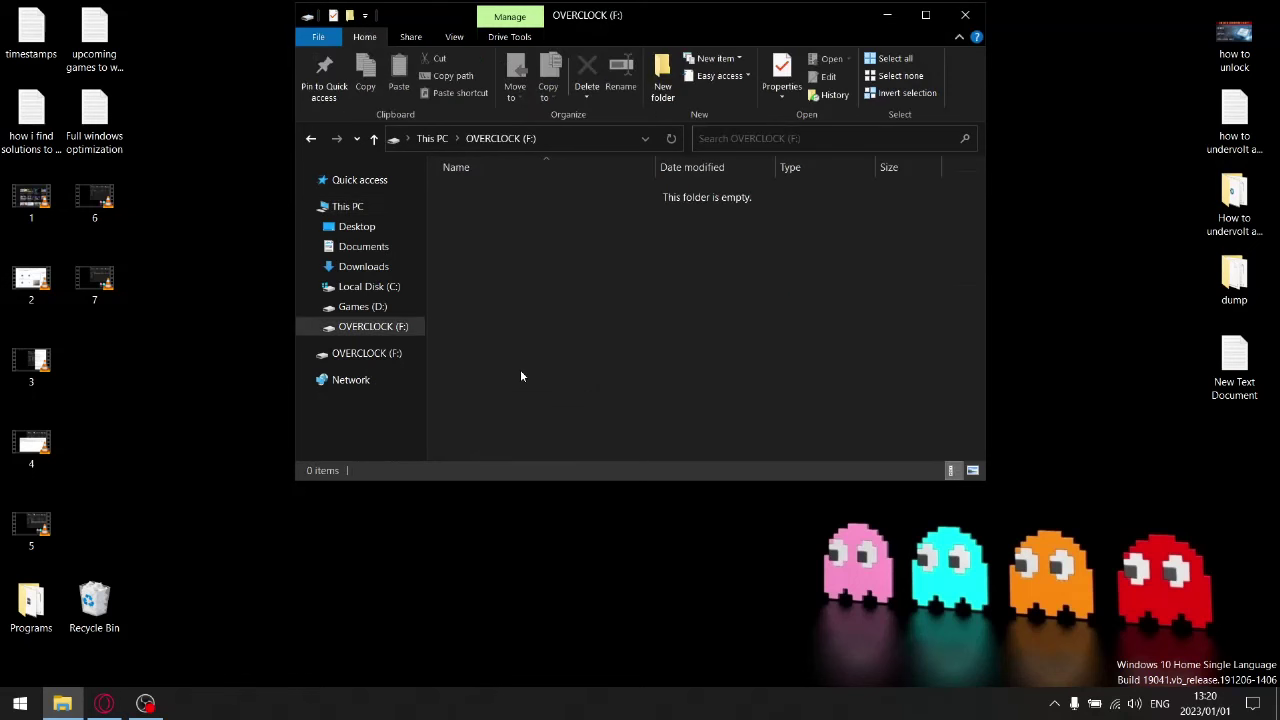
right_click(461, 247)
mouse_move(528, 472)
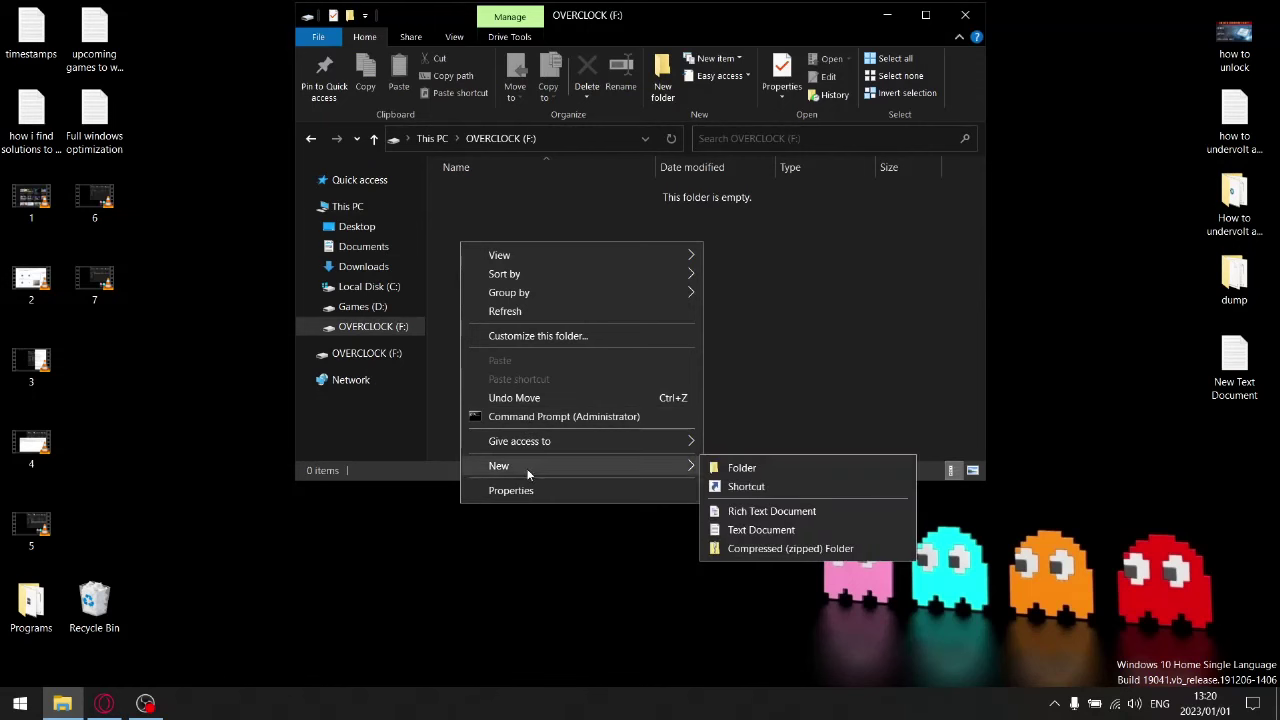
left_click(837, 468)
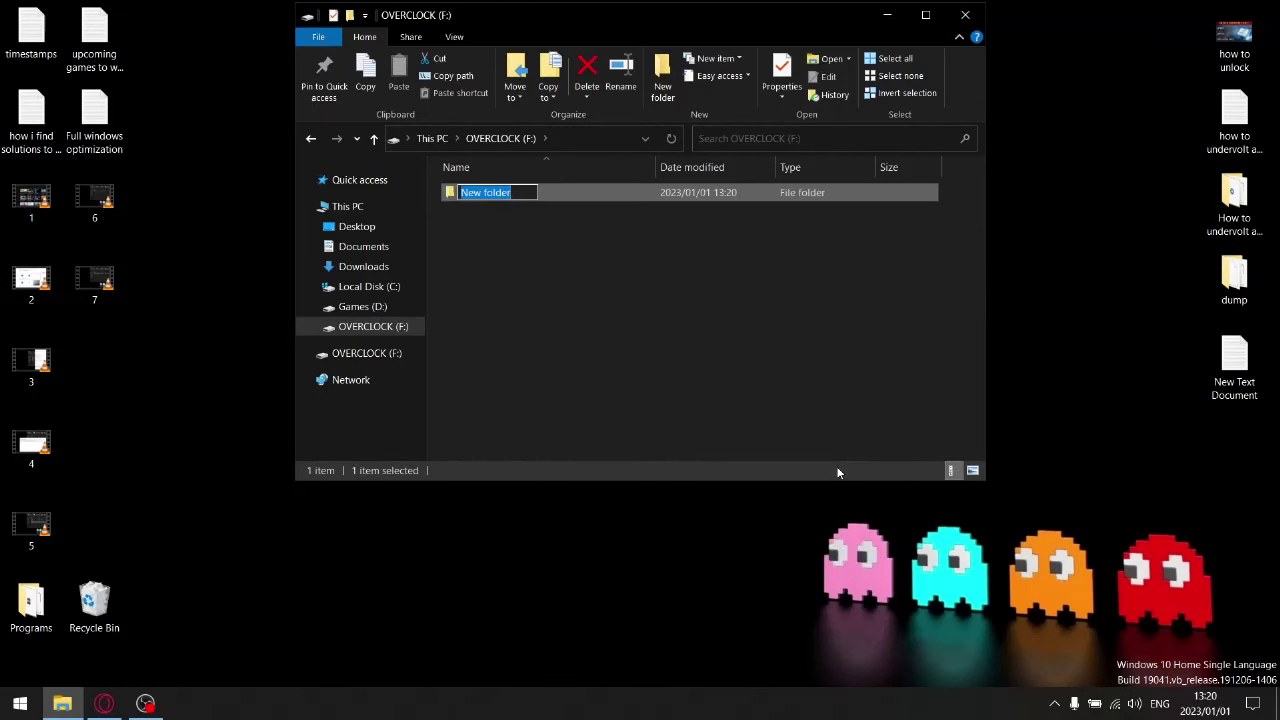
type("EFI")
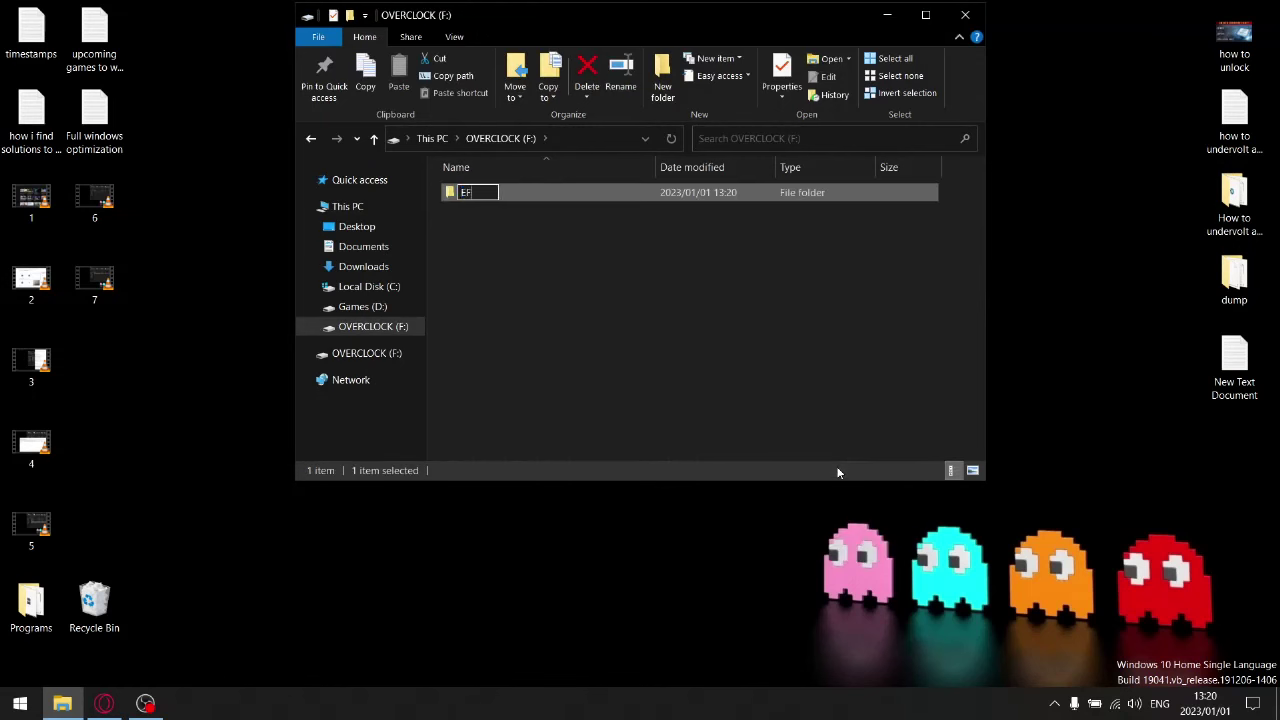
left_click(880, 325)
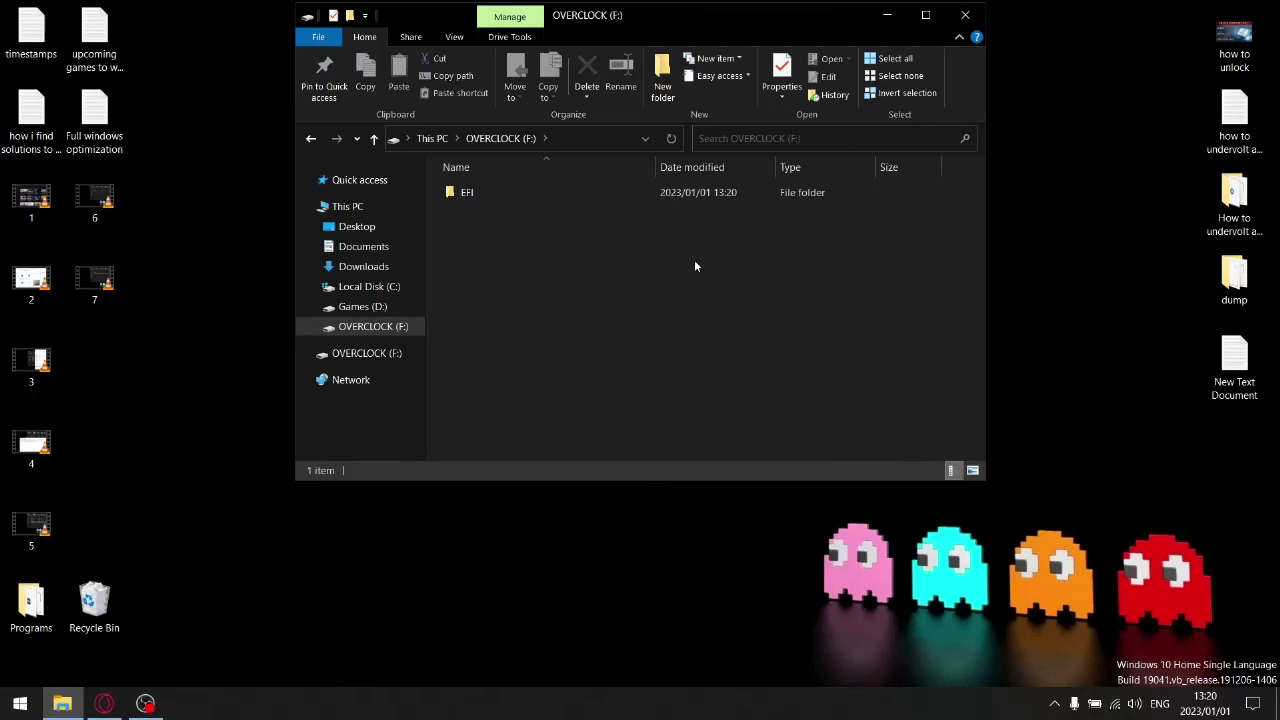
Step: Open the EFI folder and create a new folder named Boot inside it
double_click(463, 196)
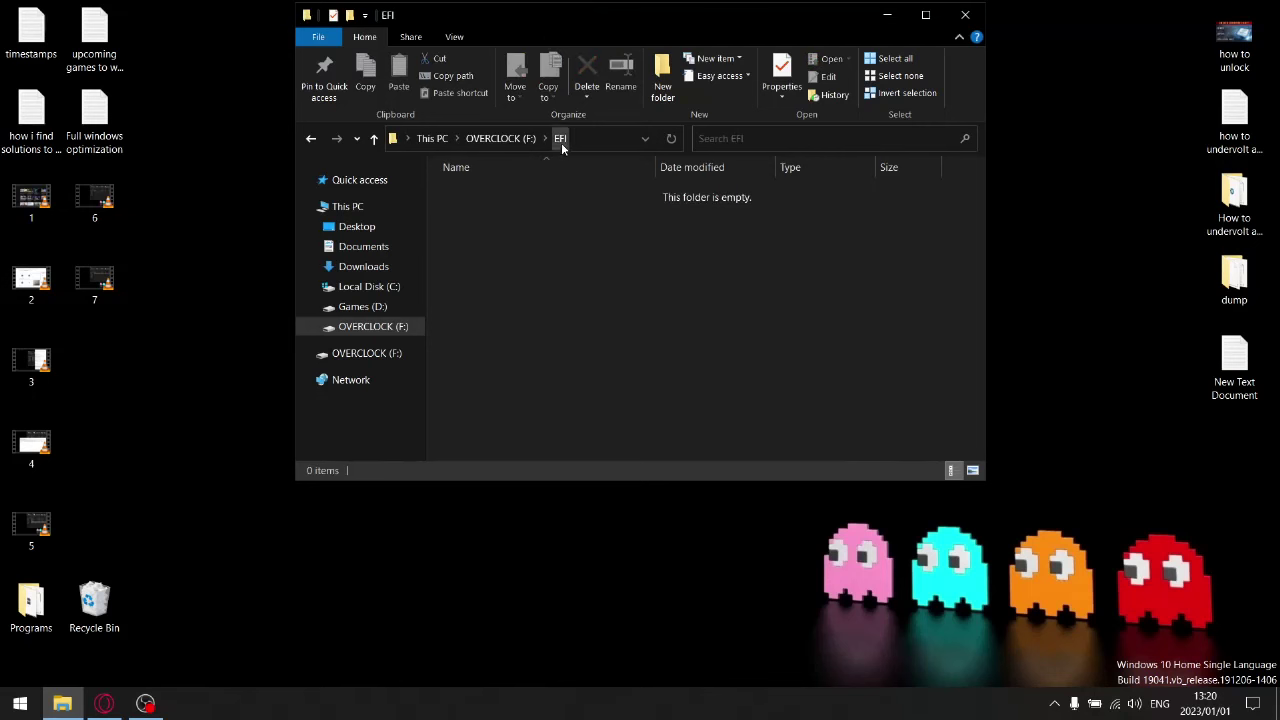
right_click(461, 223)
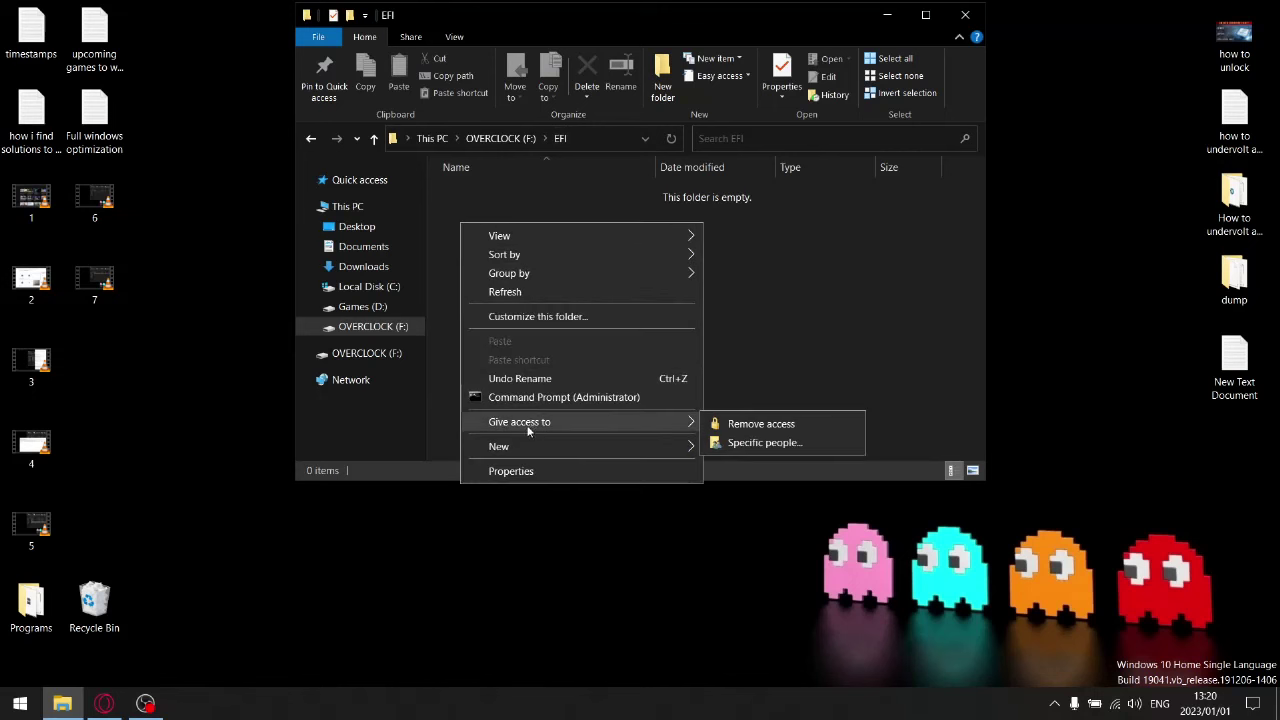
mouse_move(525, 446)
left_click(740, 448)
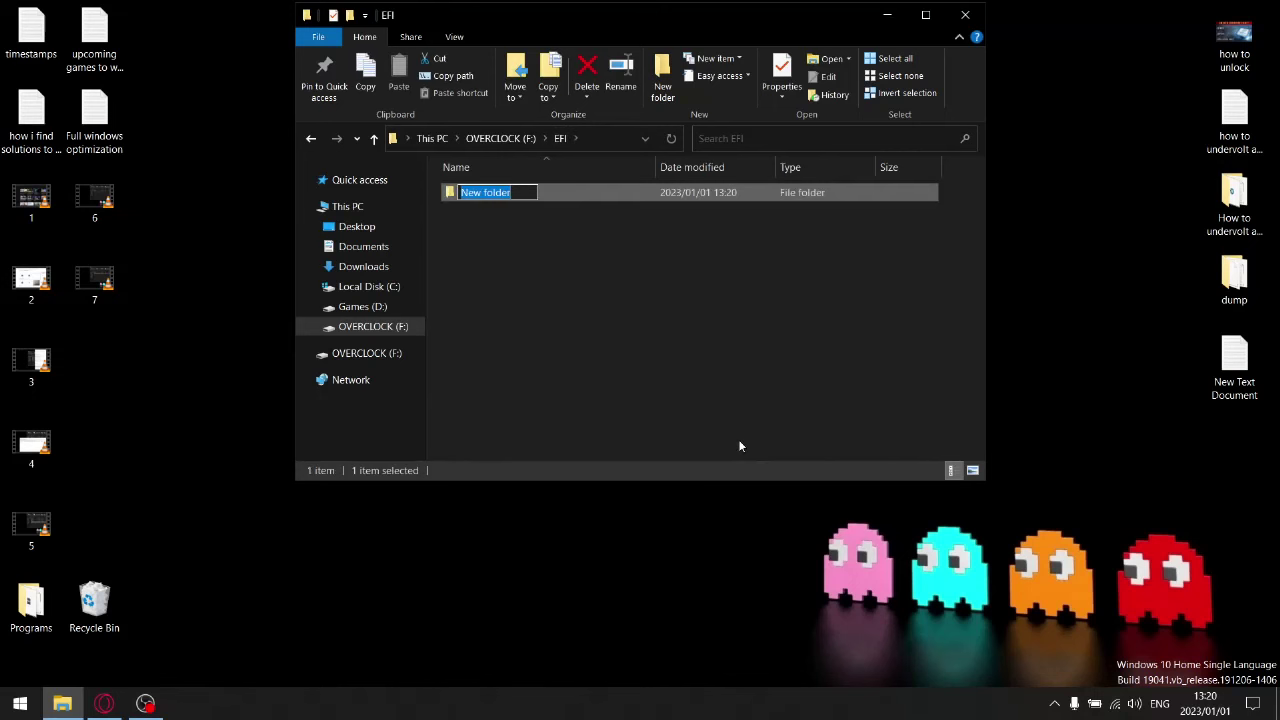
type("B")
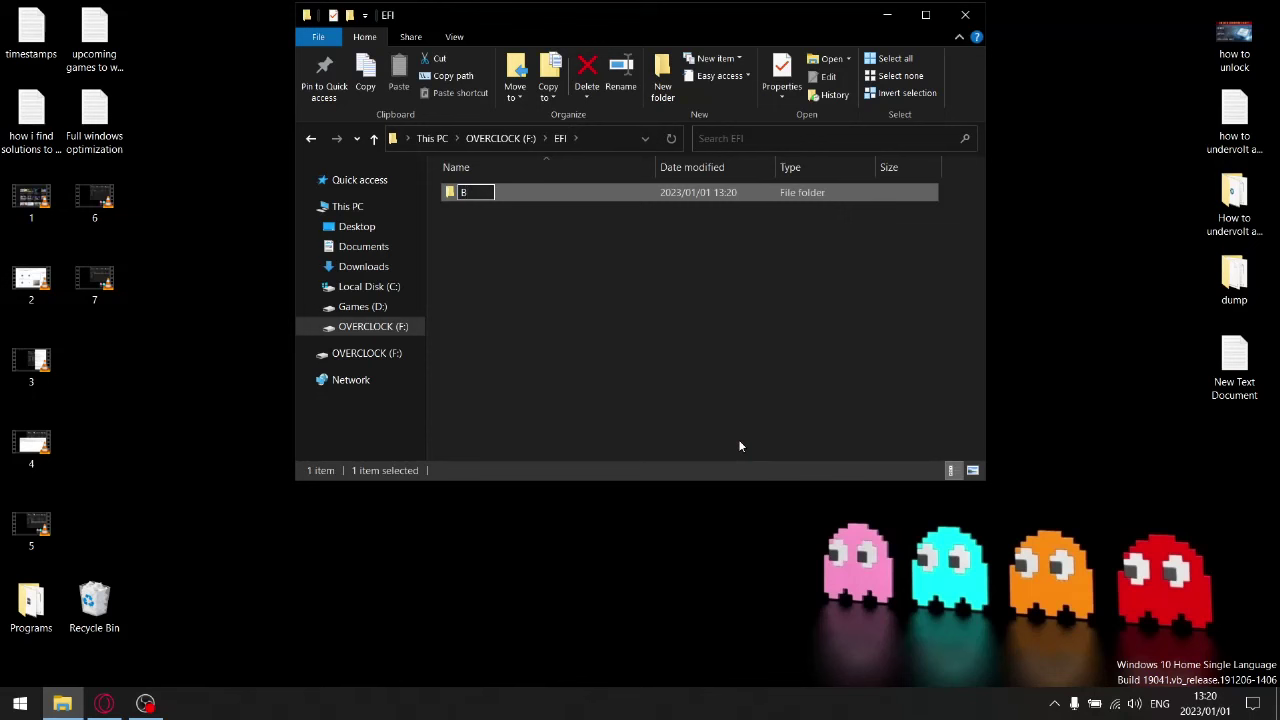
type("oot")
left_click(759, 336)
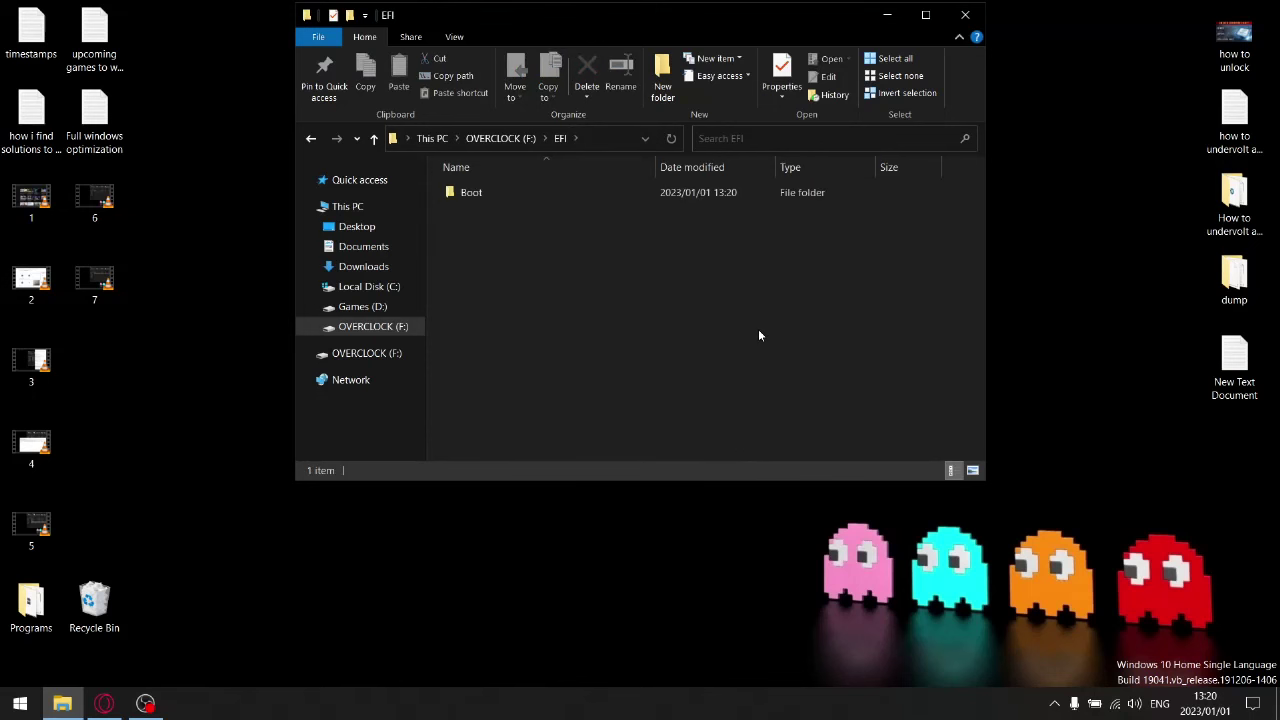
Step: Copy grubx64.efi from the "How to undervolt any laptop" folder into the USB drive's EFI\Boot folder, and close the source folder
double_click(467, 196)
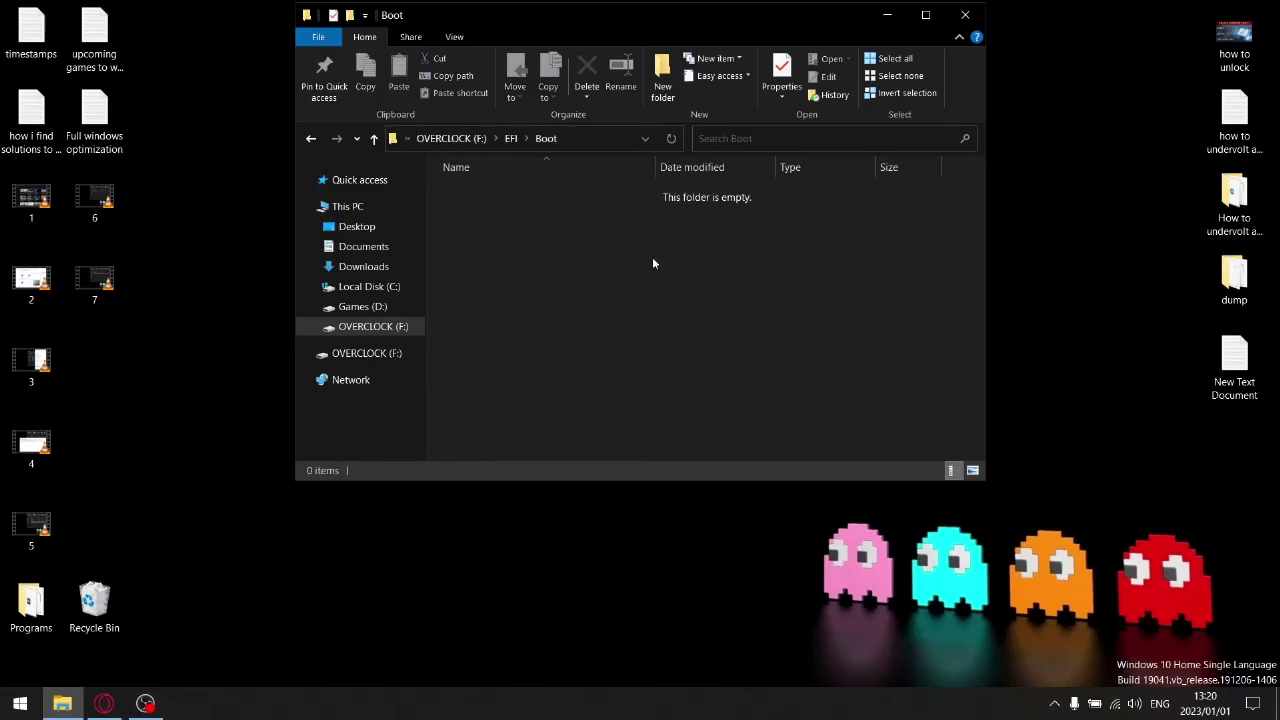
left_click_drag(649, 22, 370, 248)
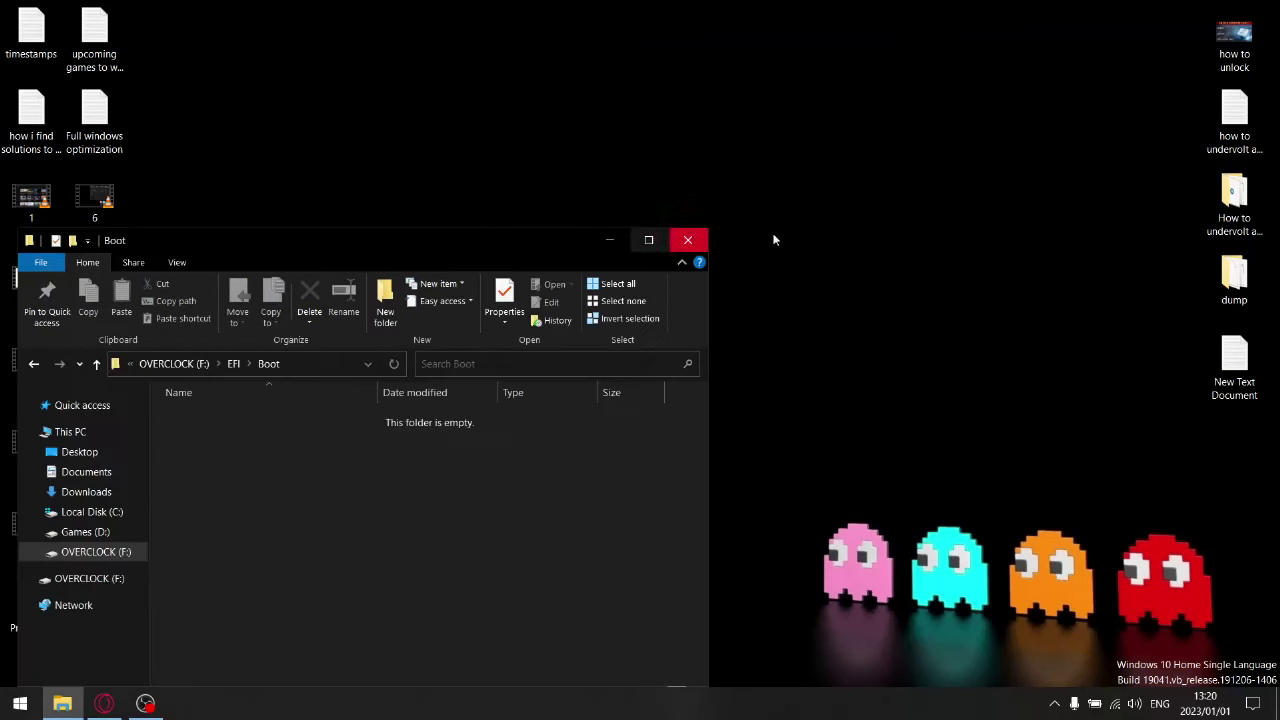
double_click(1235, 200)
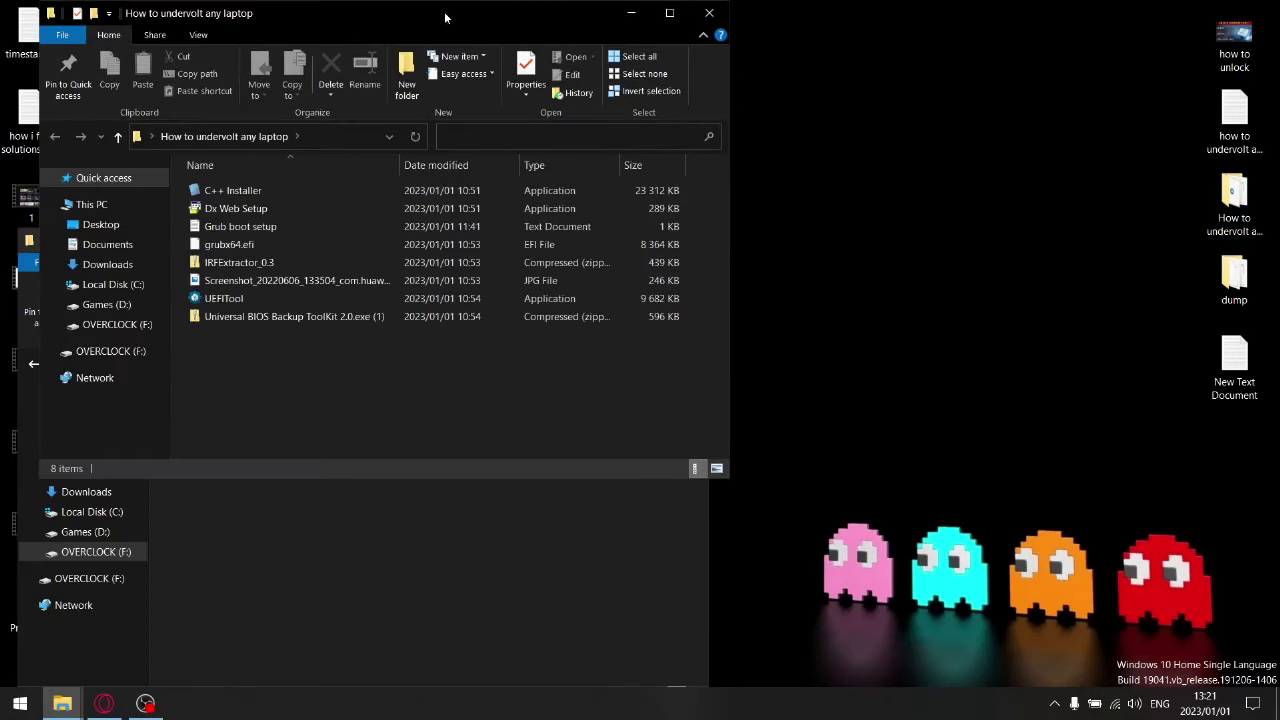
left_click_drag(448, 18, 930, 32)
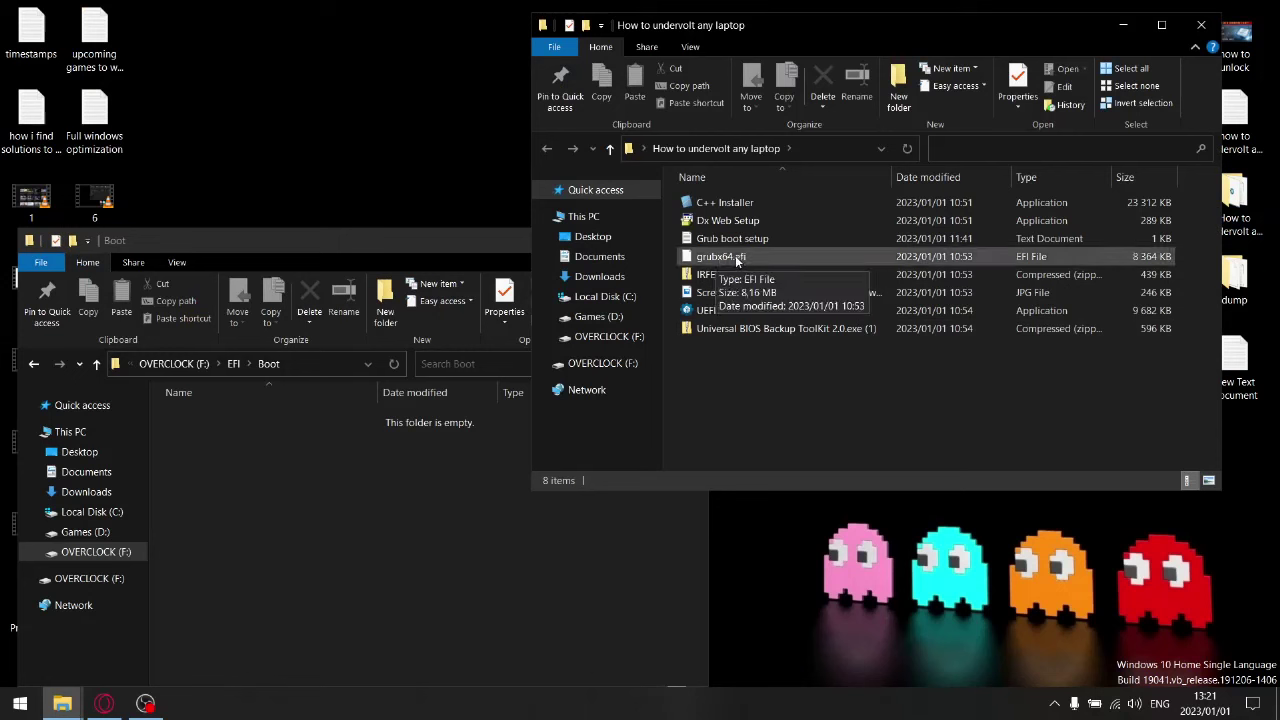
left_click_drag(735, 255, 232, 513)
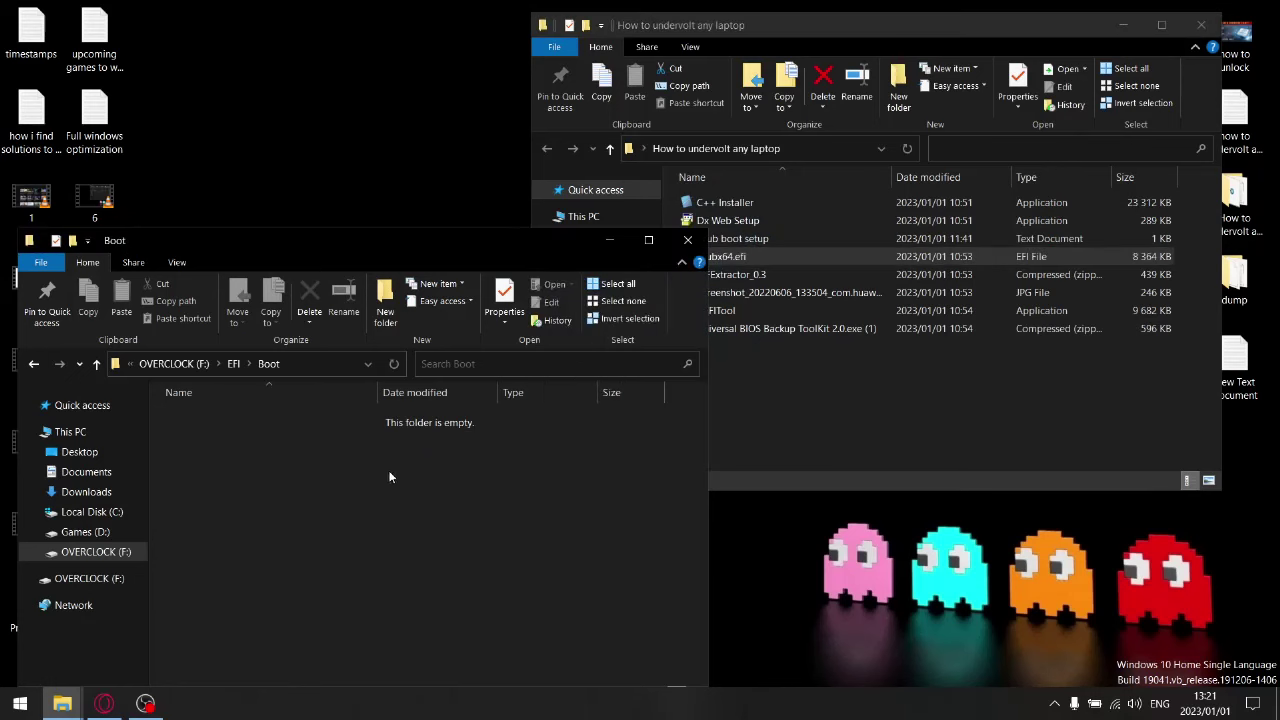
key("alt+Tab")
key("alt+F4")
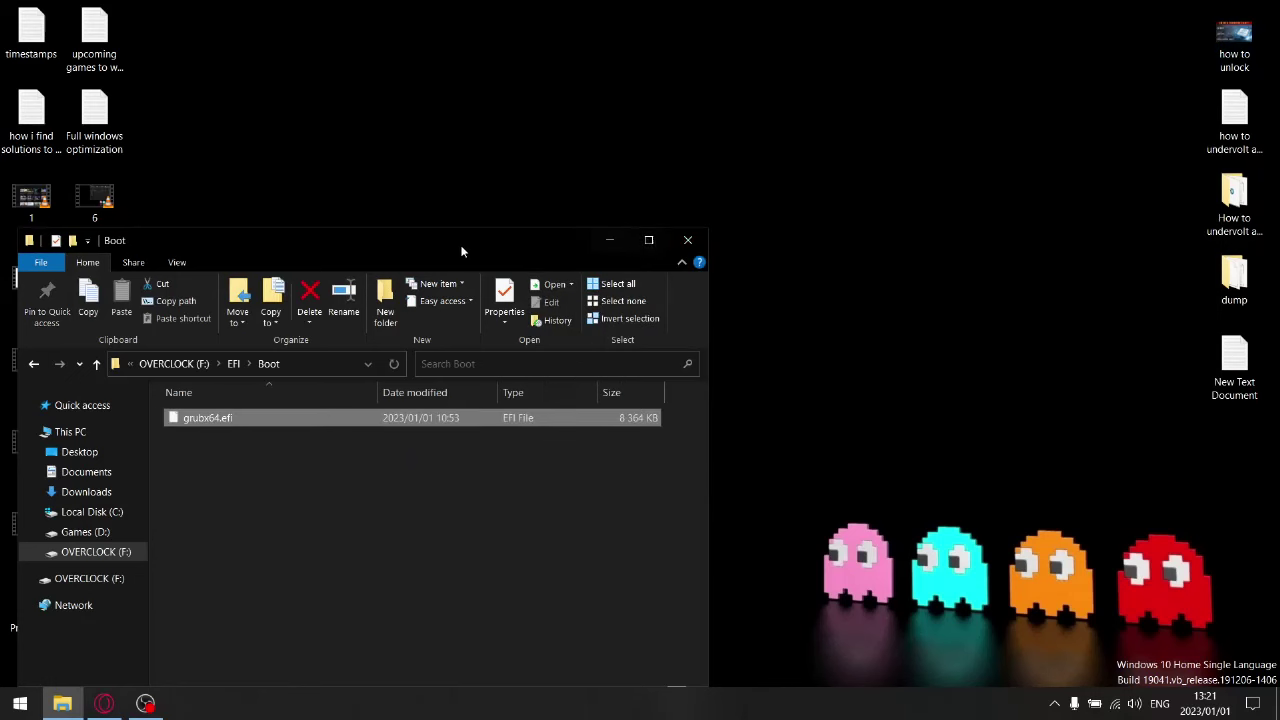
Step: Rename grubx64.efi in the Boot folder to bootx64.efi
left_click_drag(462, 251, 733, 74)
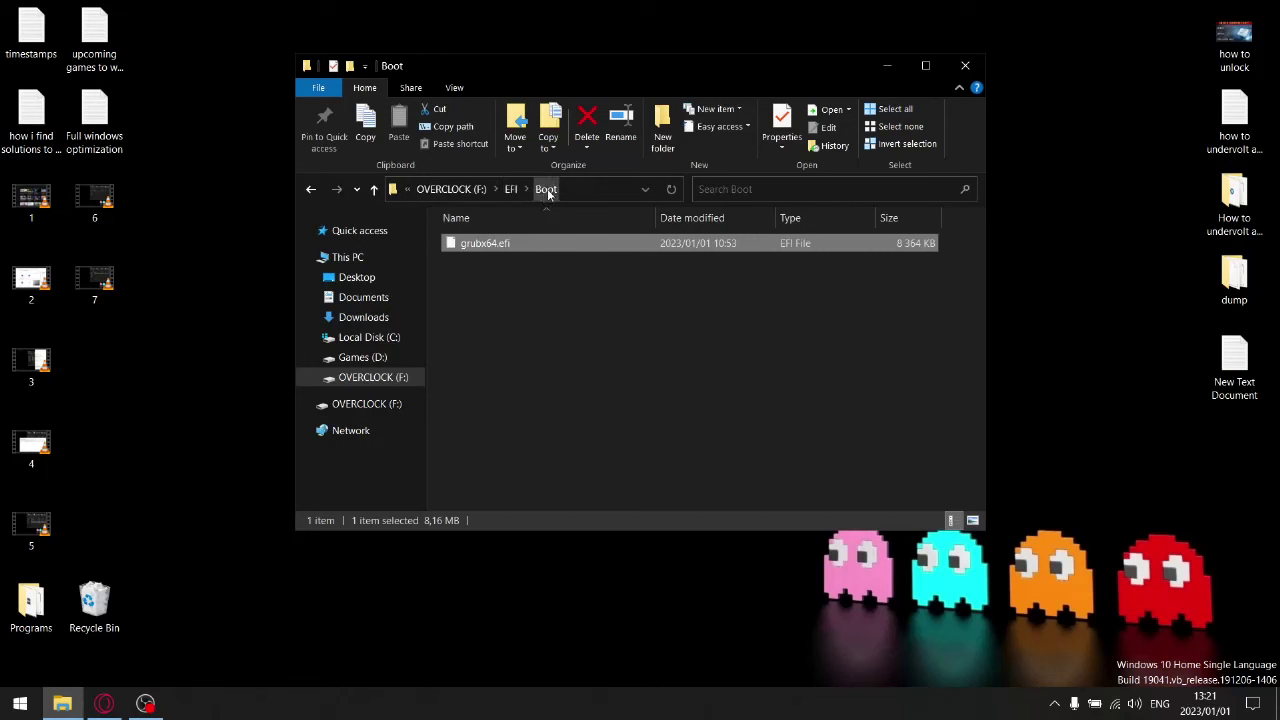
left_click(481, 248)
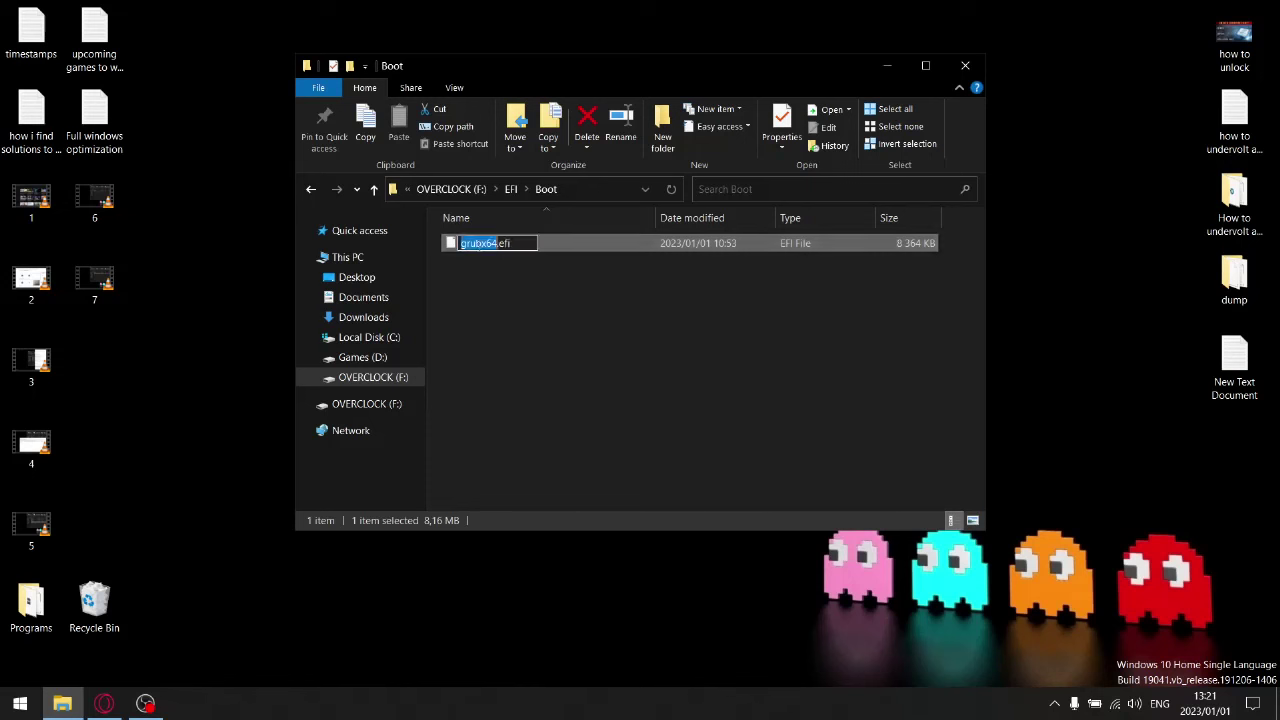
left_click_drag(483, 243, 441, 246)
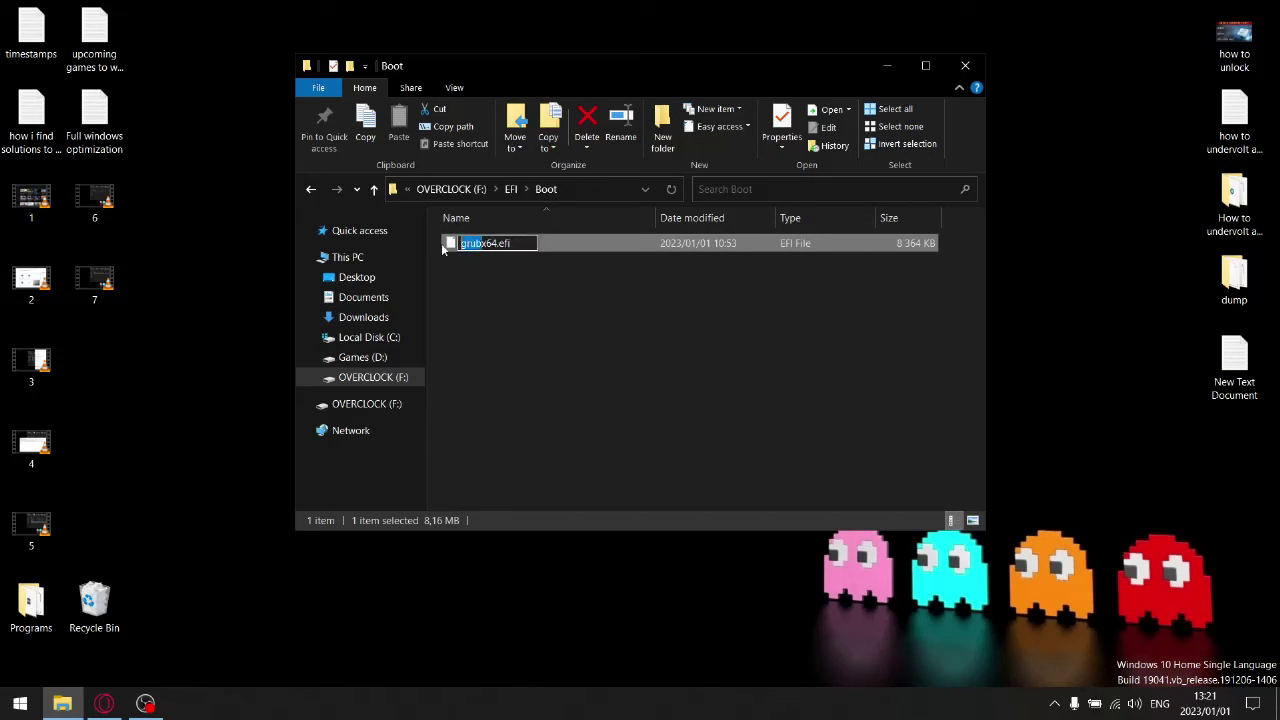
type("boot")
left_click(496, 332)
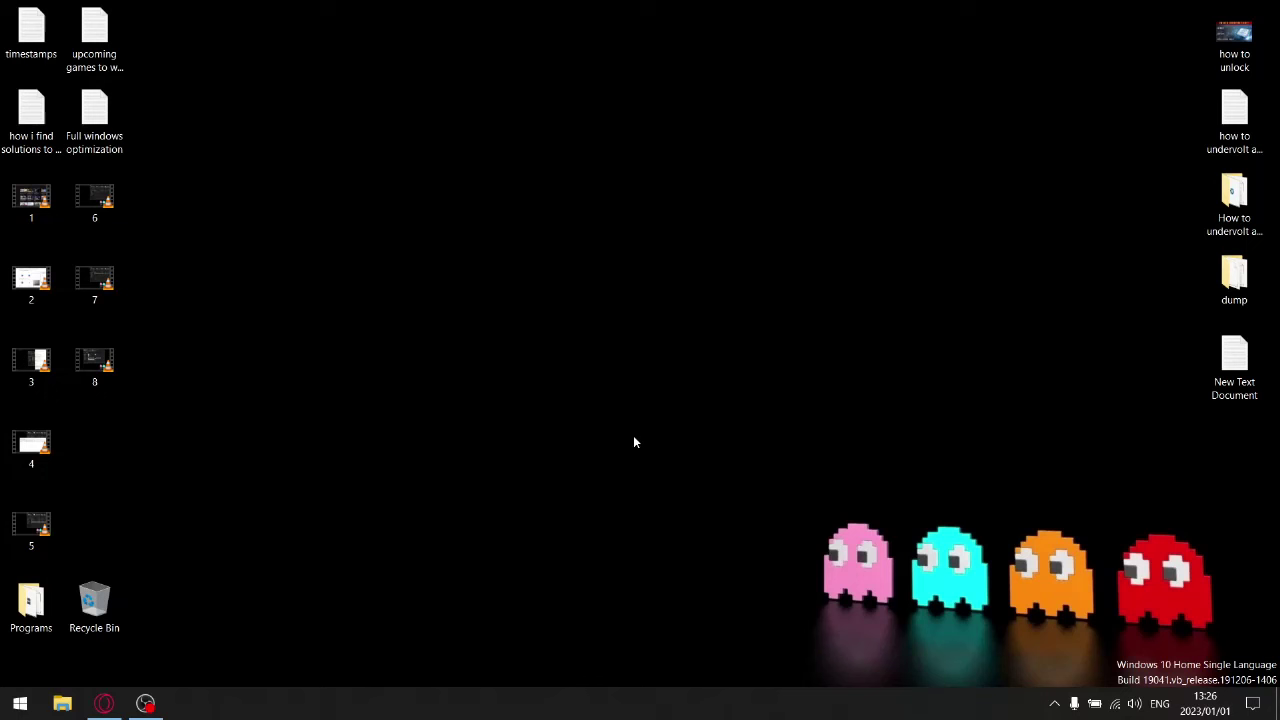
Step: Open the Grub boot setup document, close its folder, and highlight the expected offset values in the 10th gen section
double_click(1236, 200)
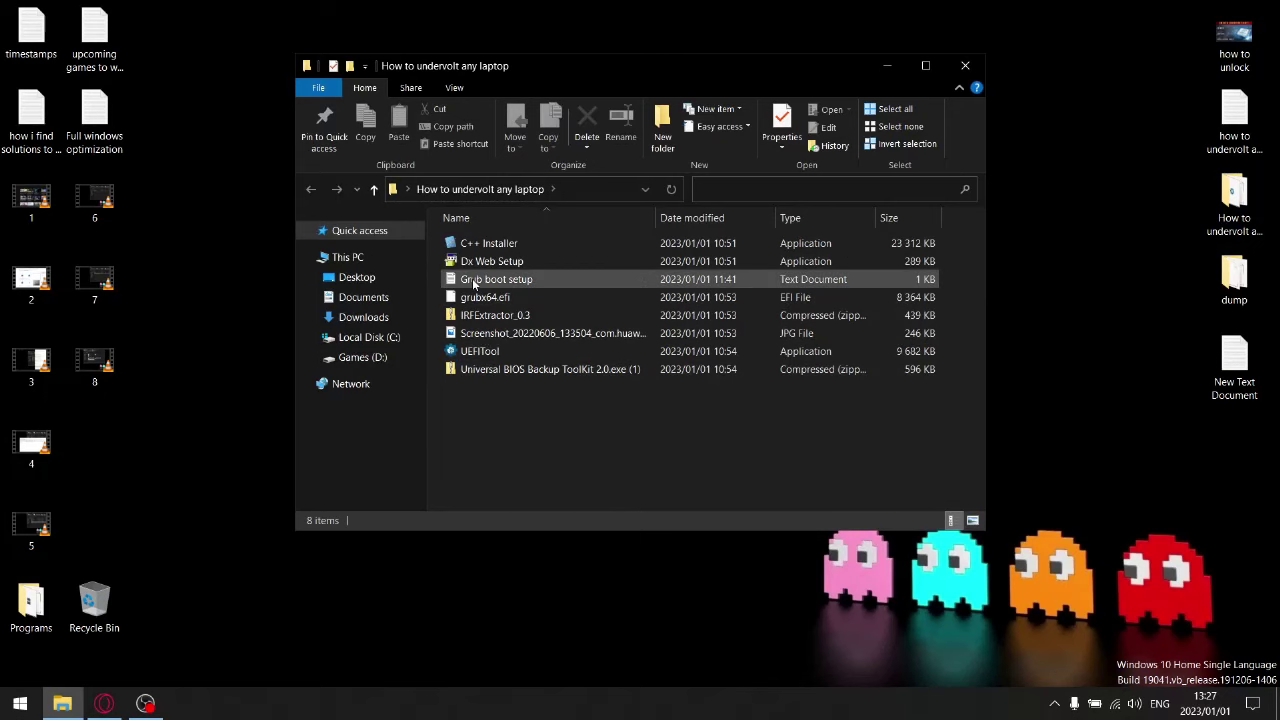
double_click(503, 282)
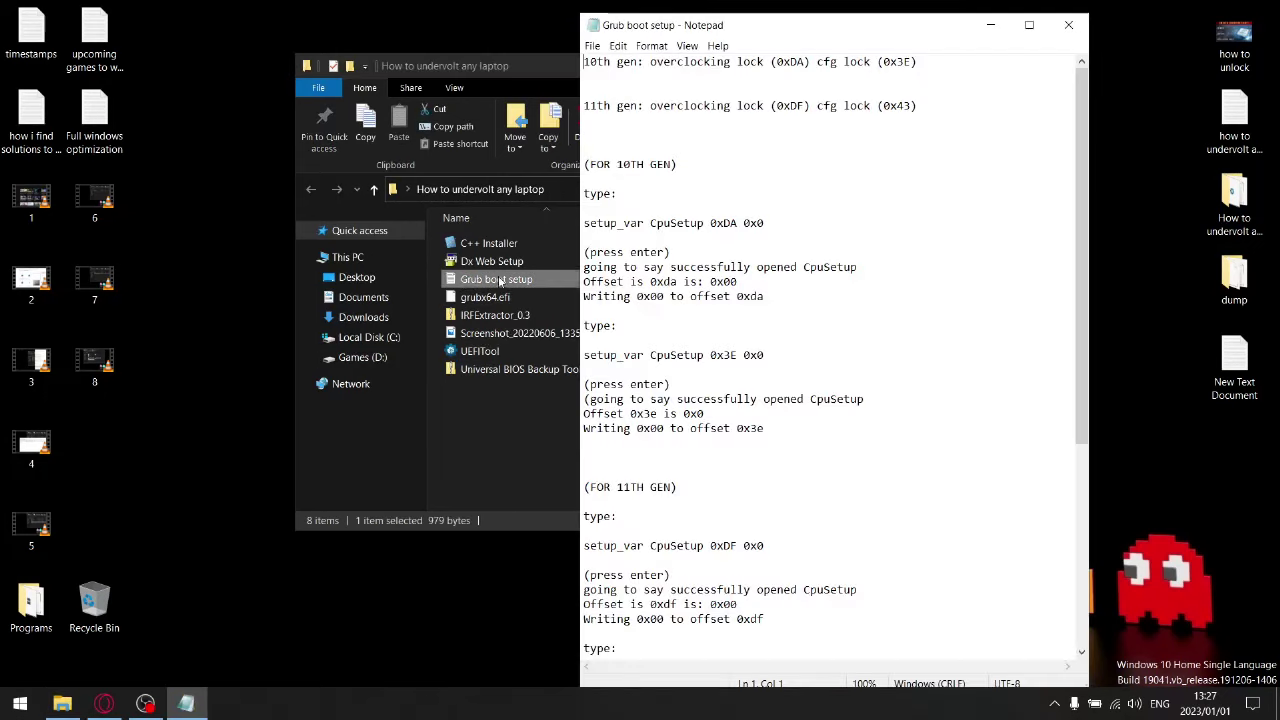
left_click_drag(477, 57, 374, 44)
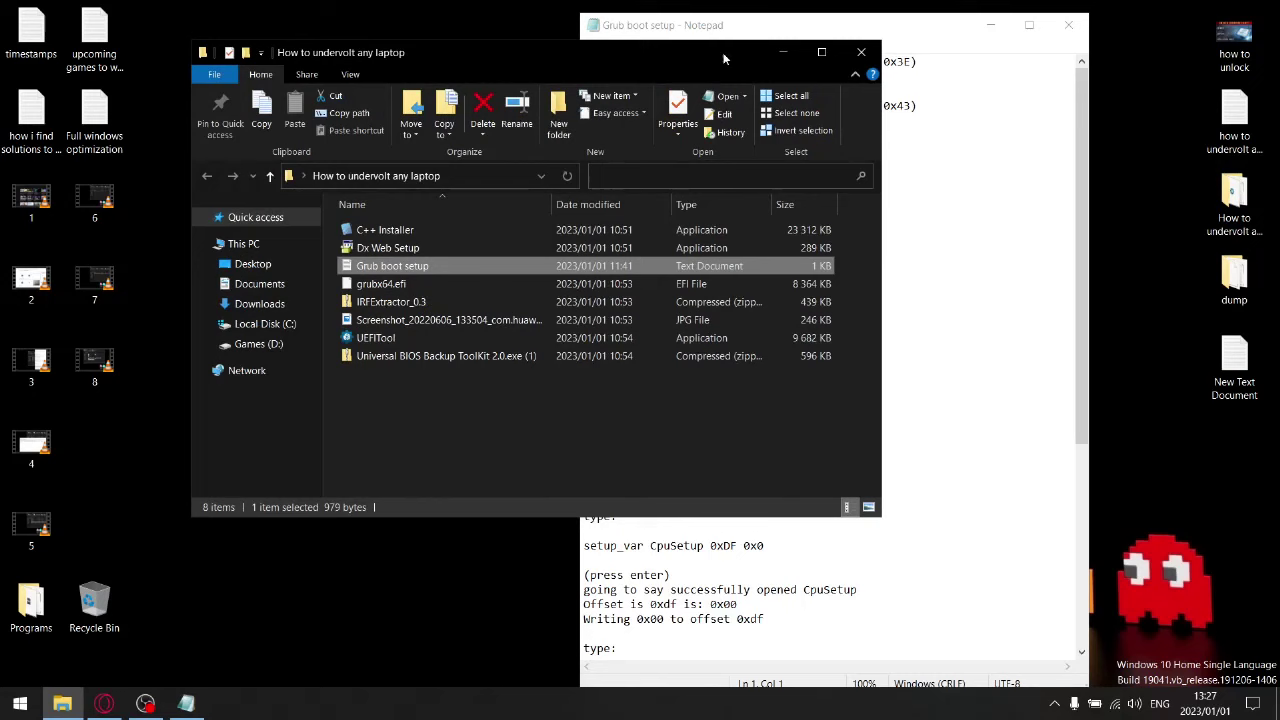
left_click(860, 51)
left_click_drag(873, 30, 927, 22)
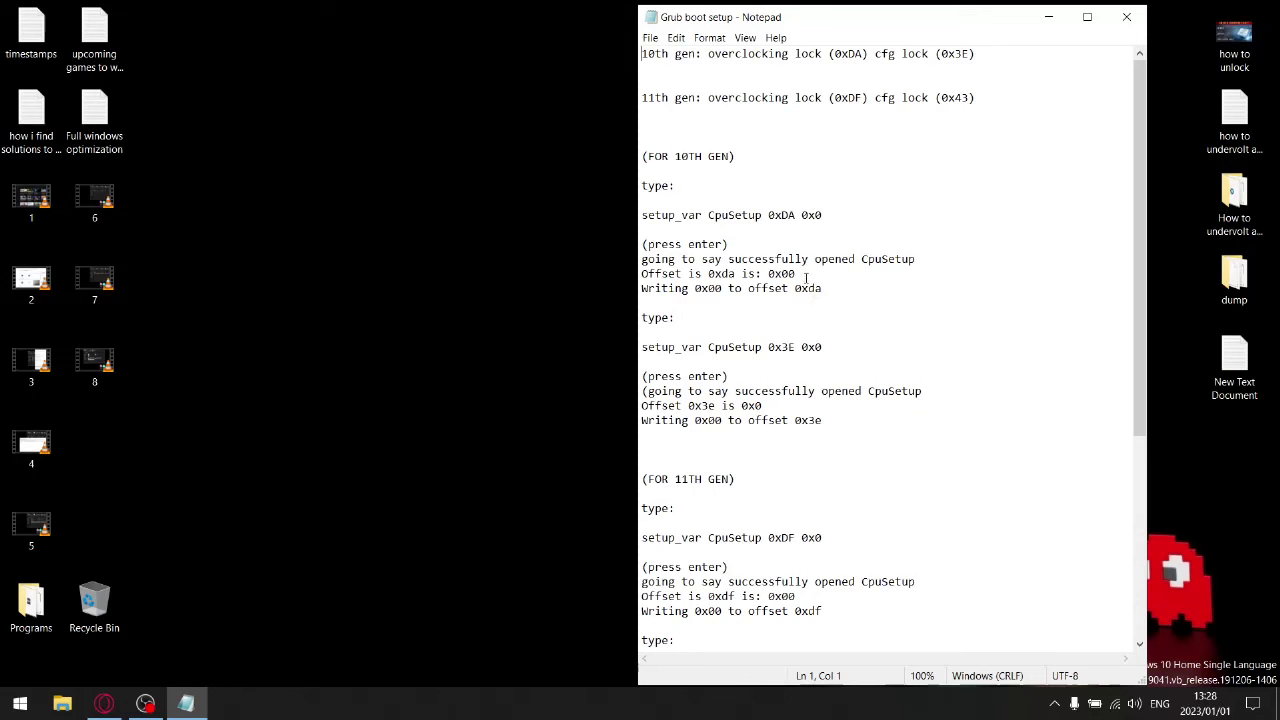
left_click_drag(796, 273, 763, 274)
left_click_drag(768, 406, 741, 406)
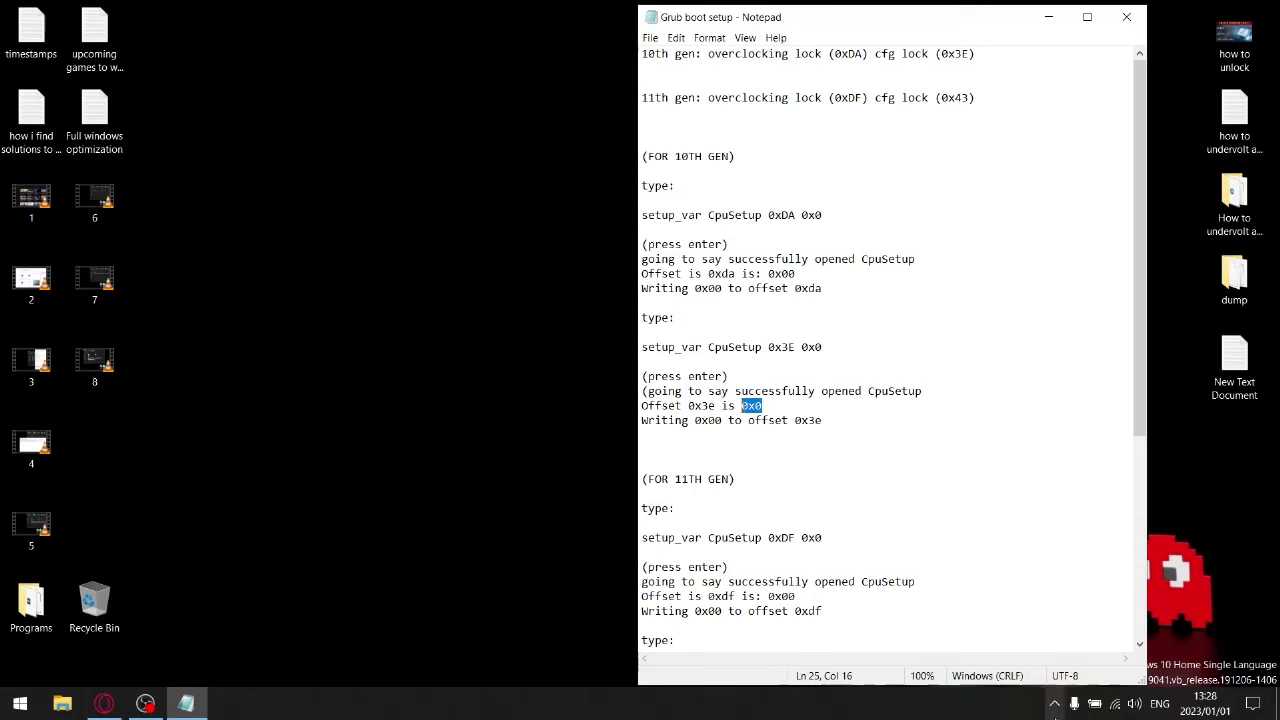
Step: Open ThrottleStop, view the CPU Core and CPU Cache voltage offsets in the FIVR window, close that window and minimize ThrottleStop
left_click(1050, 704)
left_click(1021, 670)
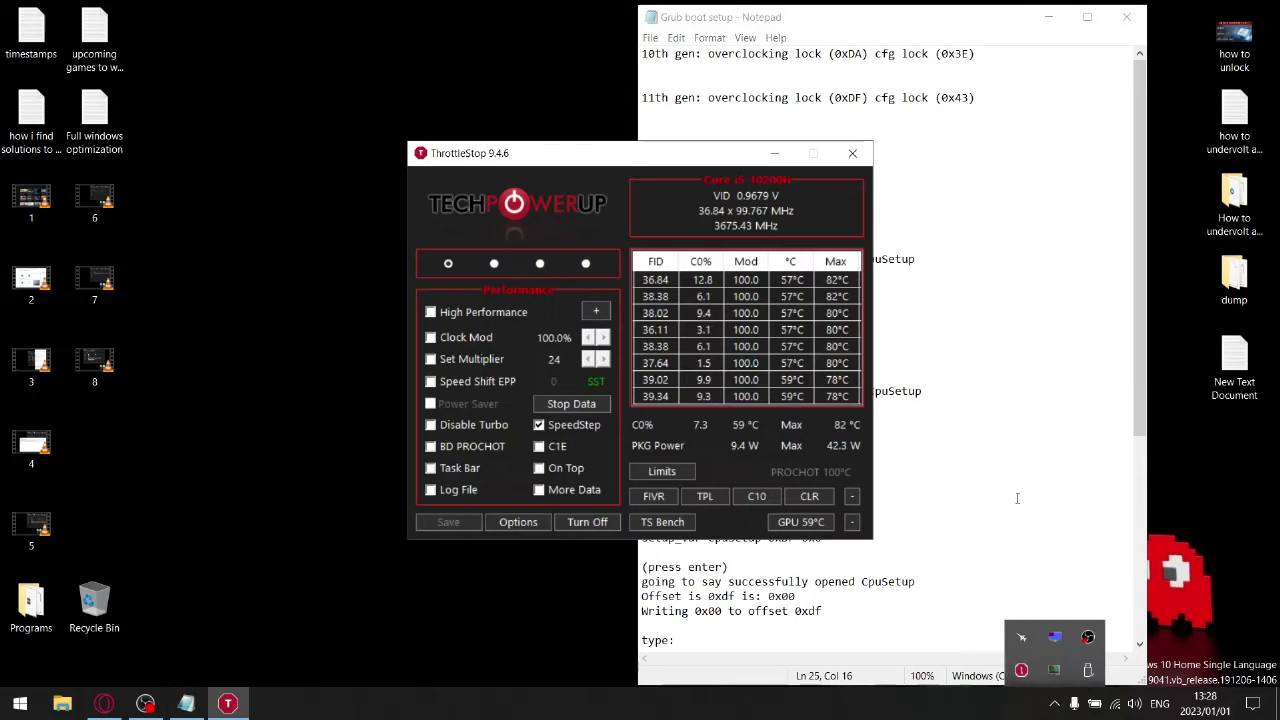
left_click(653, 496)
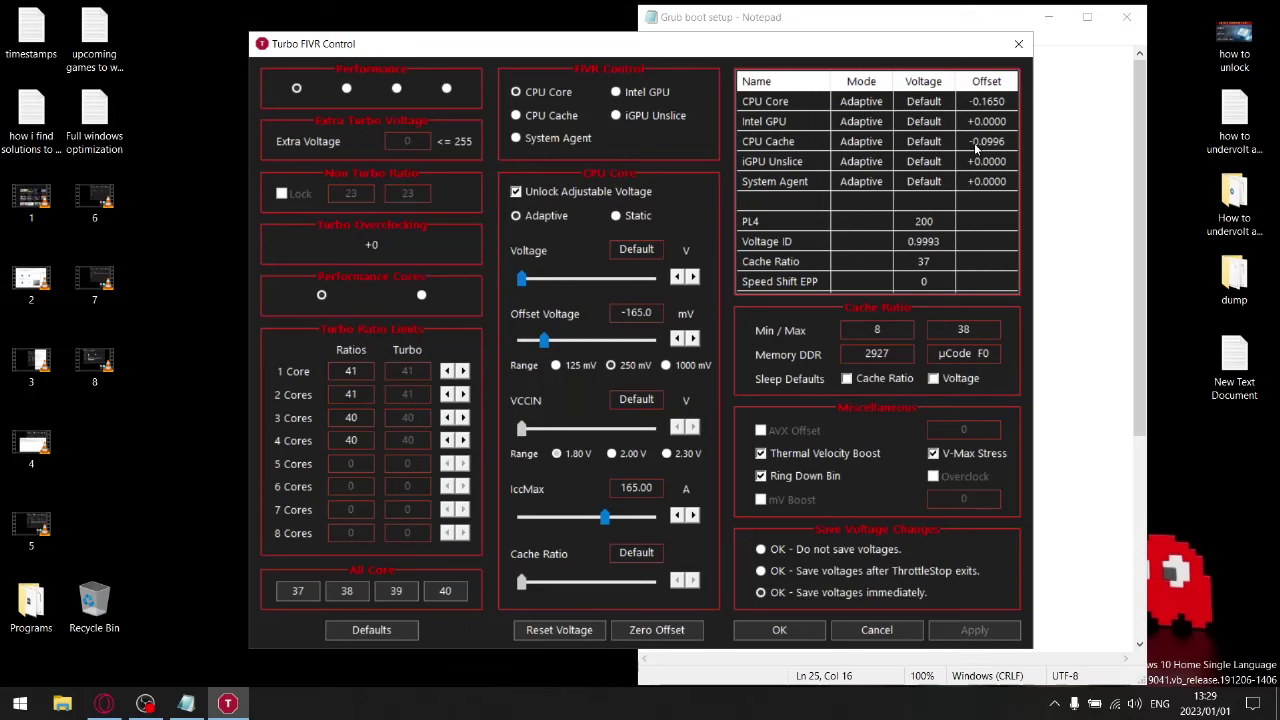
left_click(1018, 44)
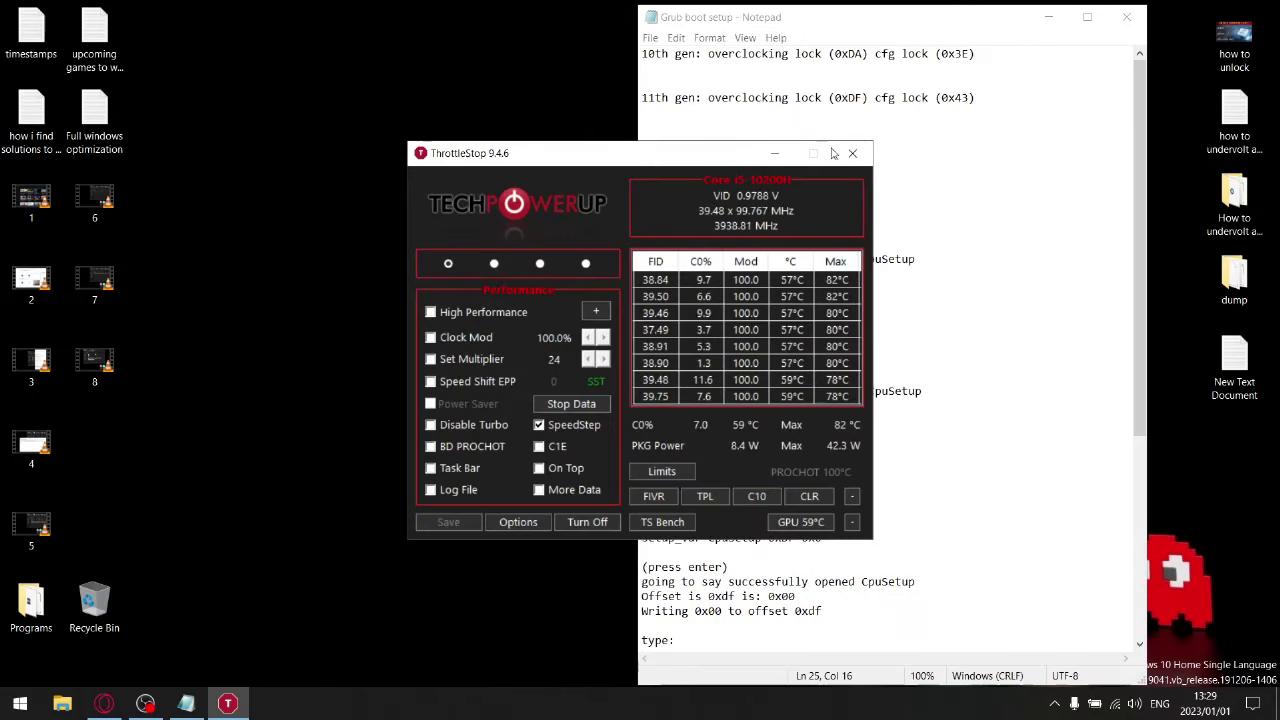
left_click(774, 153)
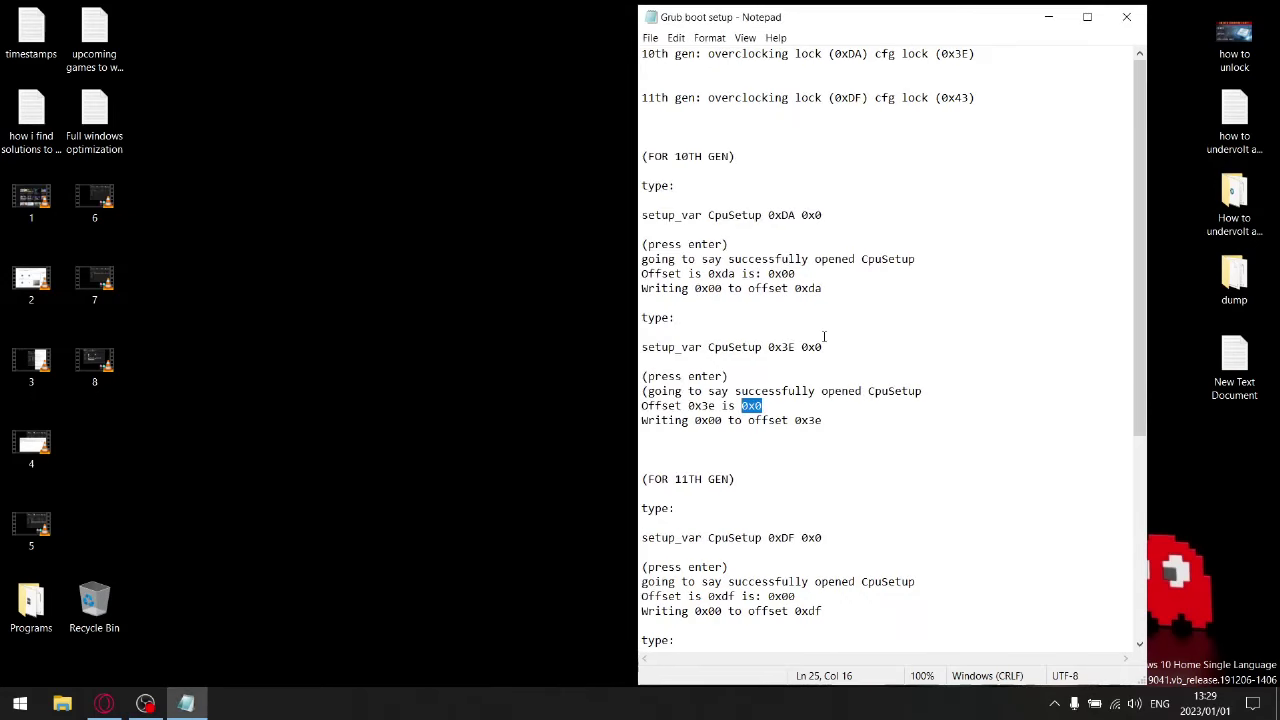
Step: Examine the setup_var commands for each CPU generation in the Grub boot setup notes, highlighting the 10th gen offsets and the CpuSetup variable name
scroll(795, 412, "down", 1)
scroll(795, 439, "down", 2)
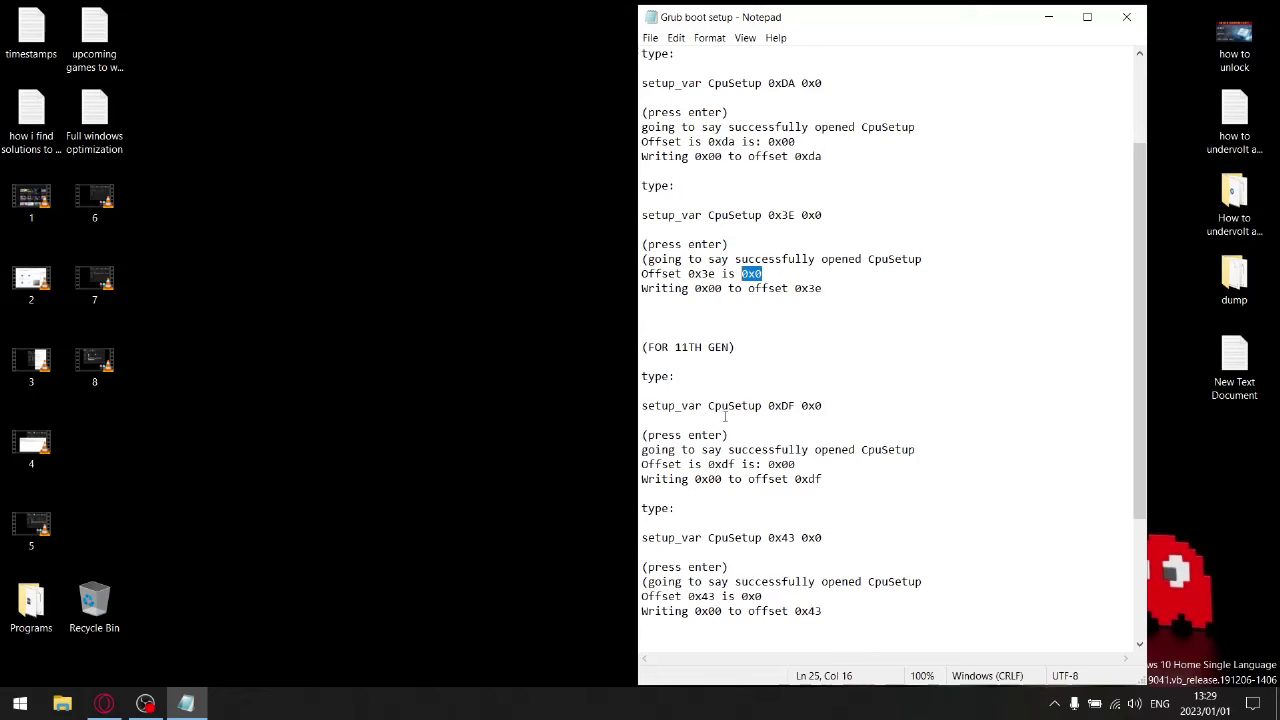
scroll(847, 417, "down", 4)
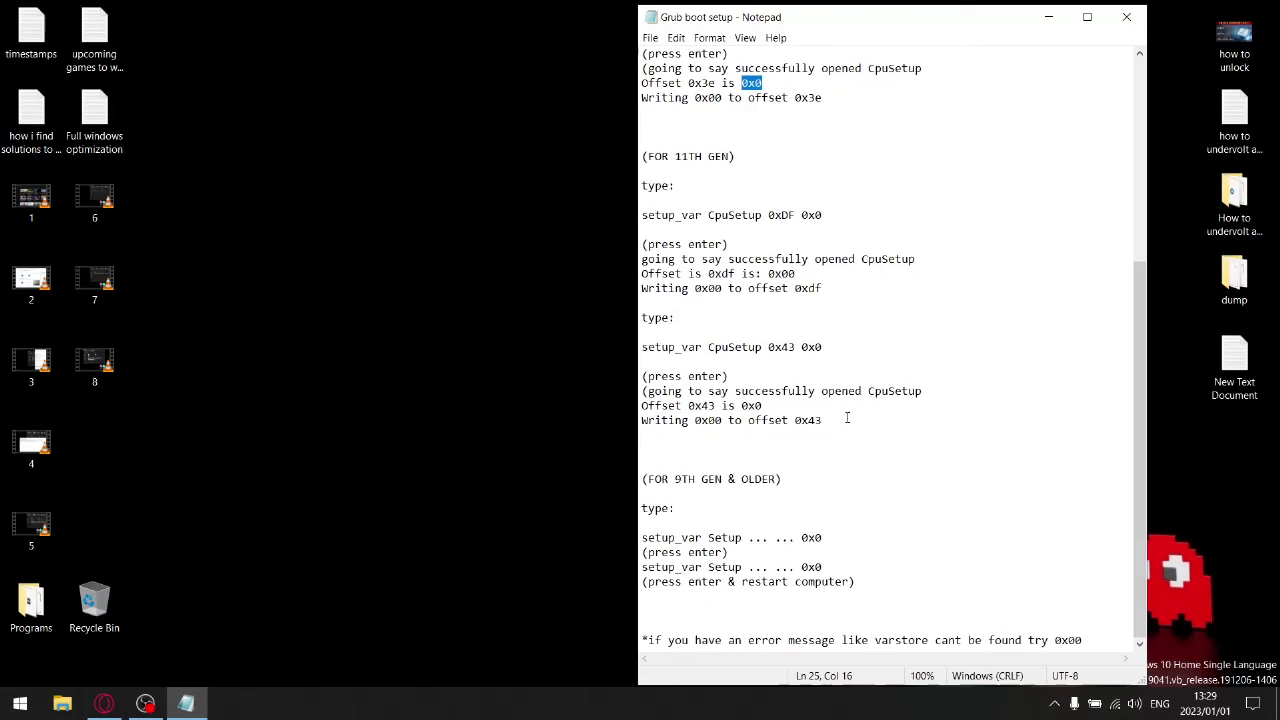
scroll(847, 417, "up", 5)
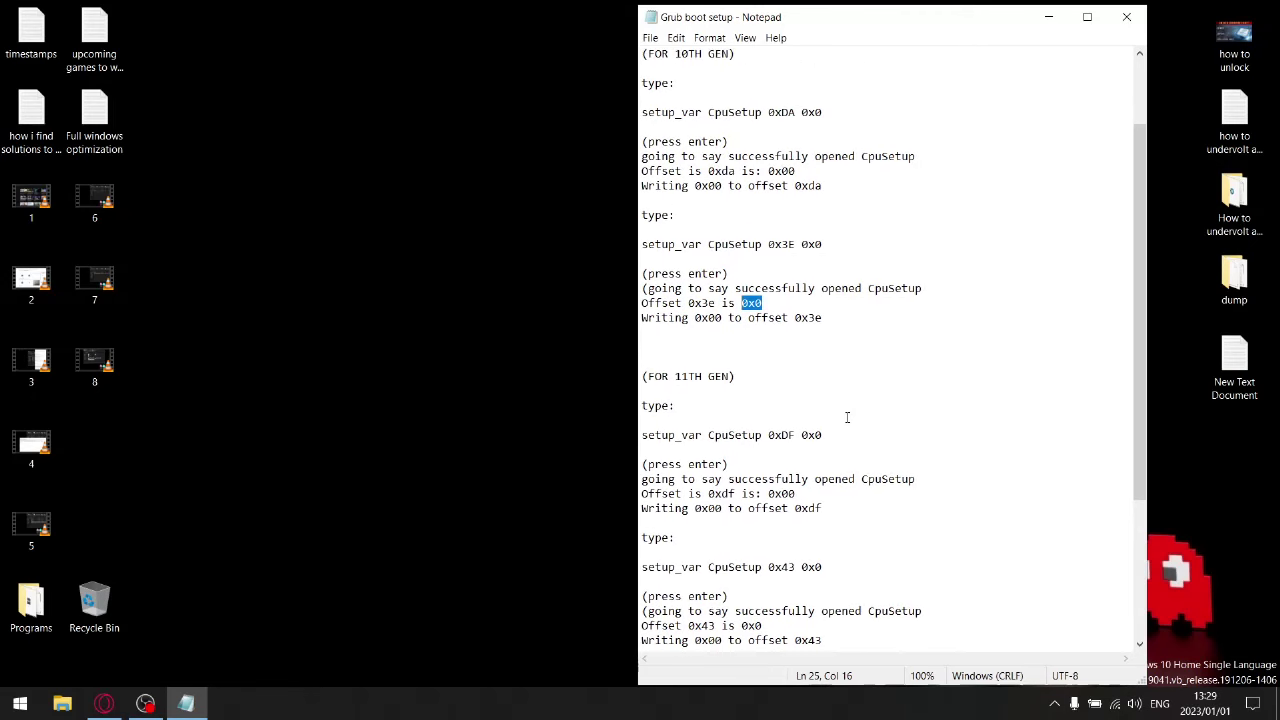
scroll(847, 417, "up", 2)
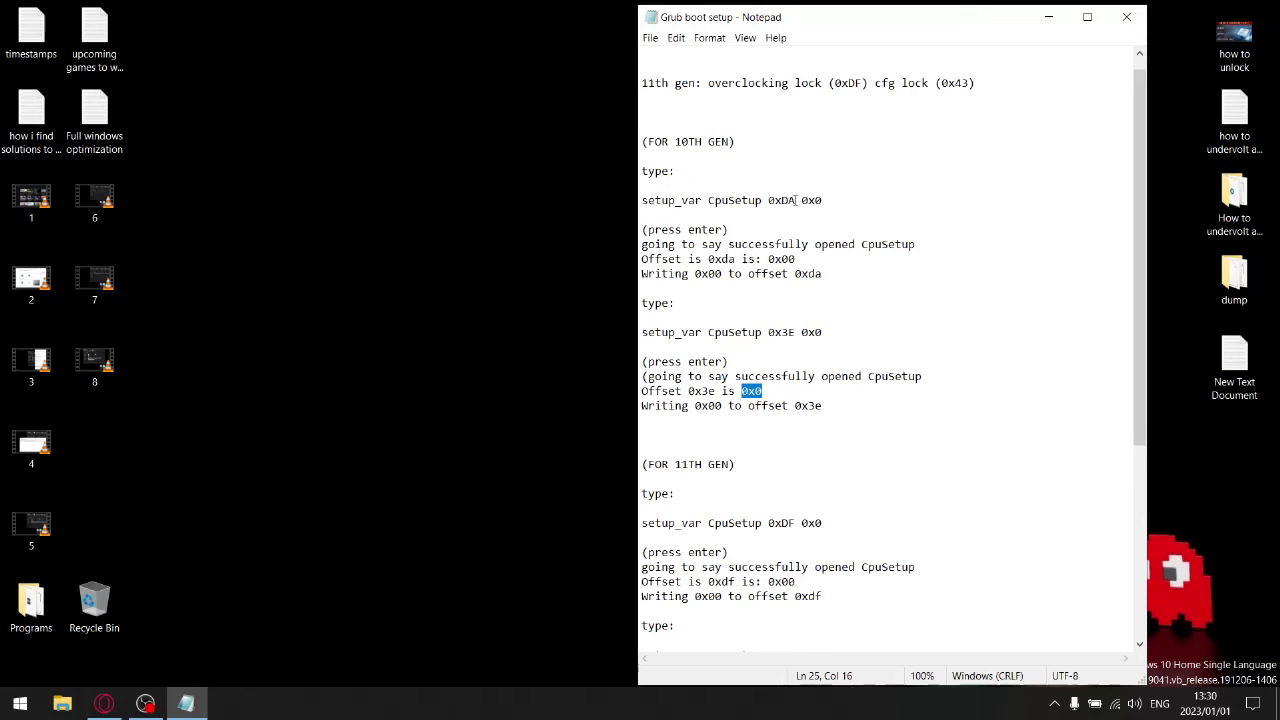
left_click_drag(796, 200, 768, 198)
left_click_drag(795, 333, 767, 332)
scroll(884, 432, "down", 7)
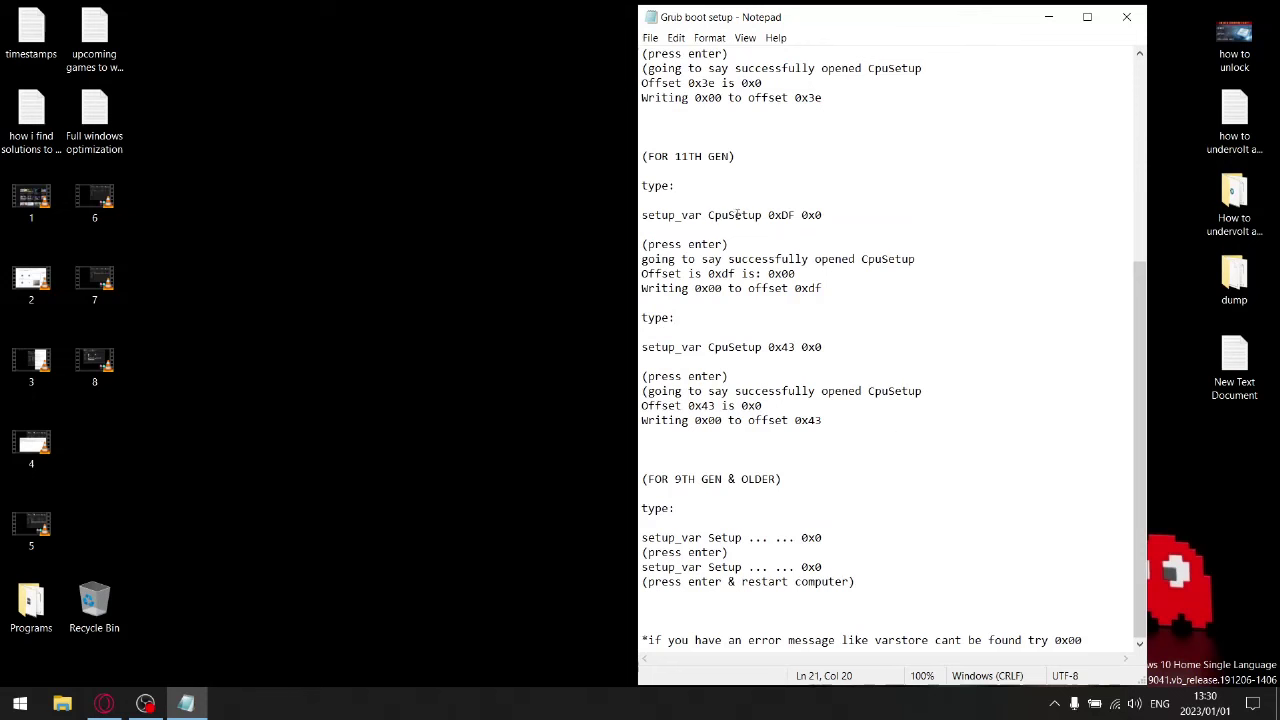
left_click_drag(762, 215, 708, 215)
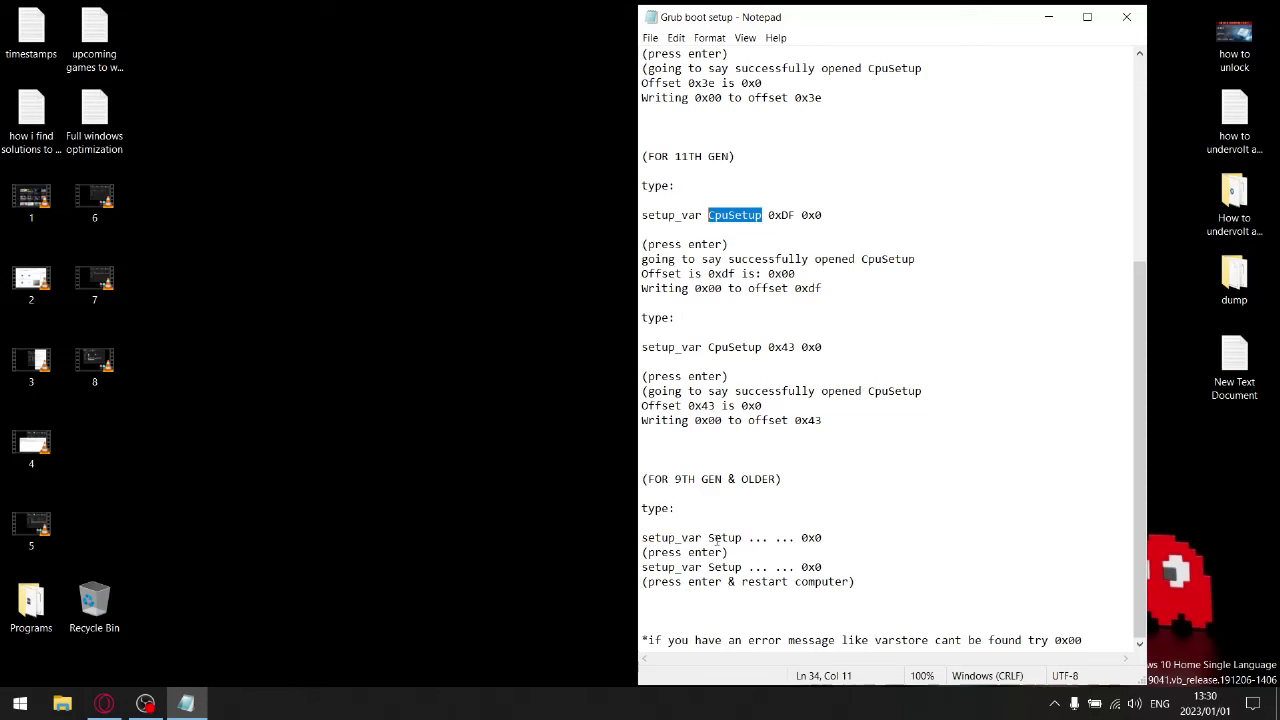
Step: Highlight the Setup variable name and offset placeholders in the 9th gen & older commands, and the 11th gen setup_var CpuSetup 0xDF 0x0 line
left_click(710, 538)
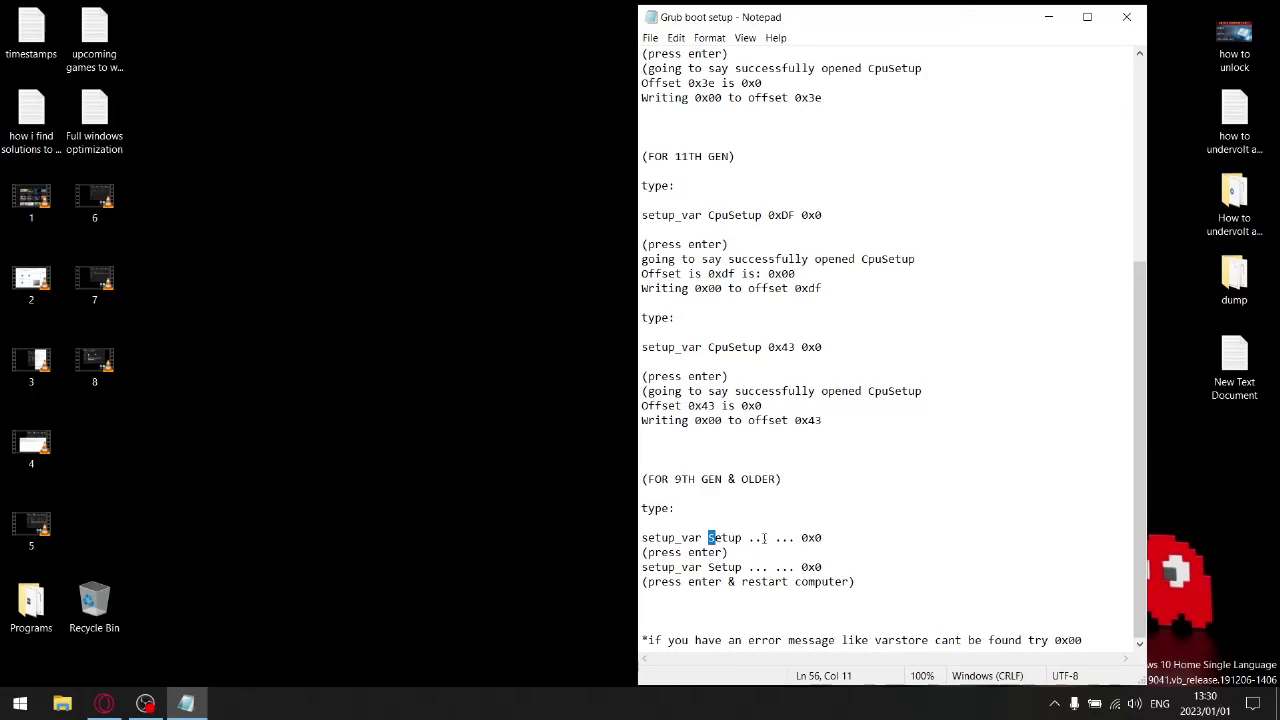
left_click_drag(769, 538, 755, 538)
left_click_drag(716, 567, 708, 567)
left_click(805, 215)
key("Home")
key("shift+End")
key("End")
Step: Review the 10th gen, 11th gen and 9th gen & older command blocks by highlighting each, and close the Grub boot setup document
scroll(830, 176, "up", 4)
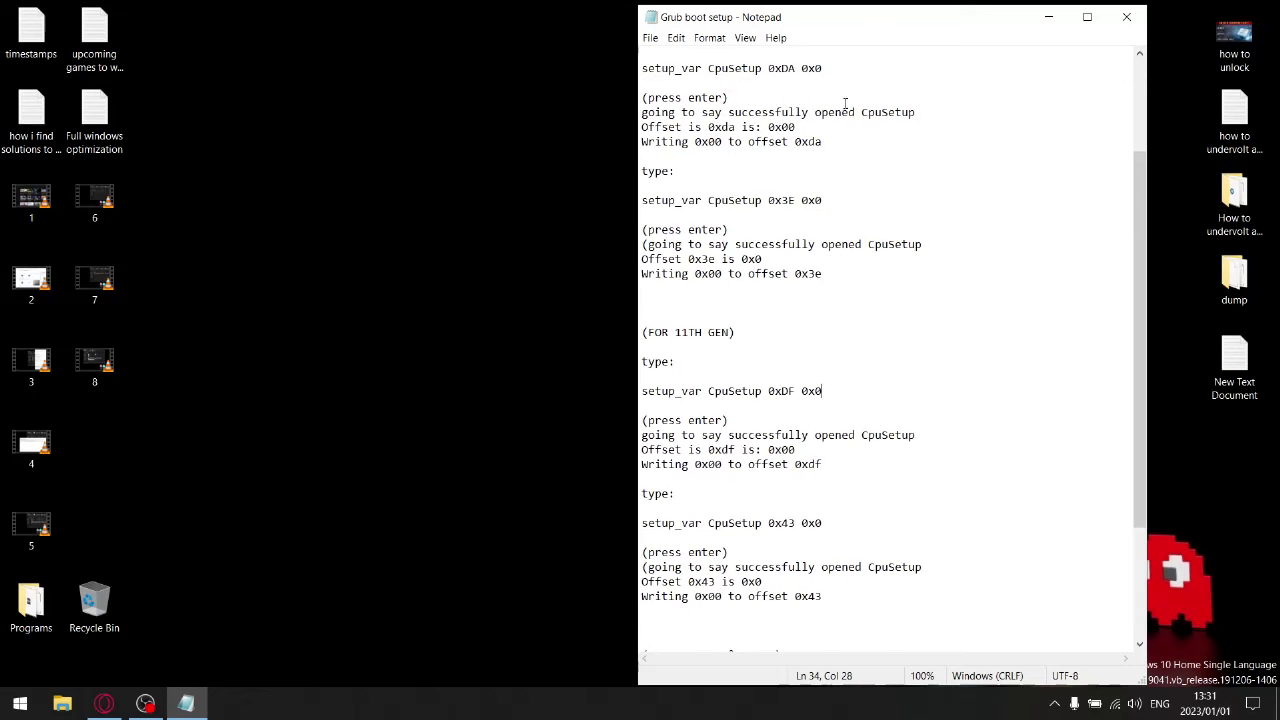
scroll(823, 148, "up", 3)
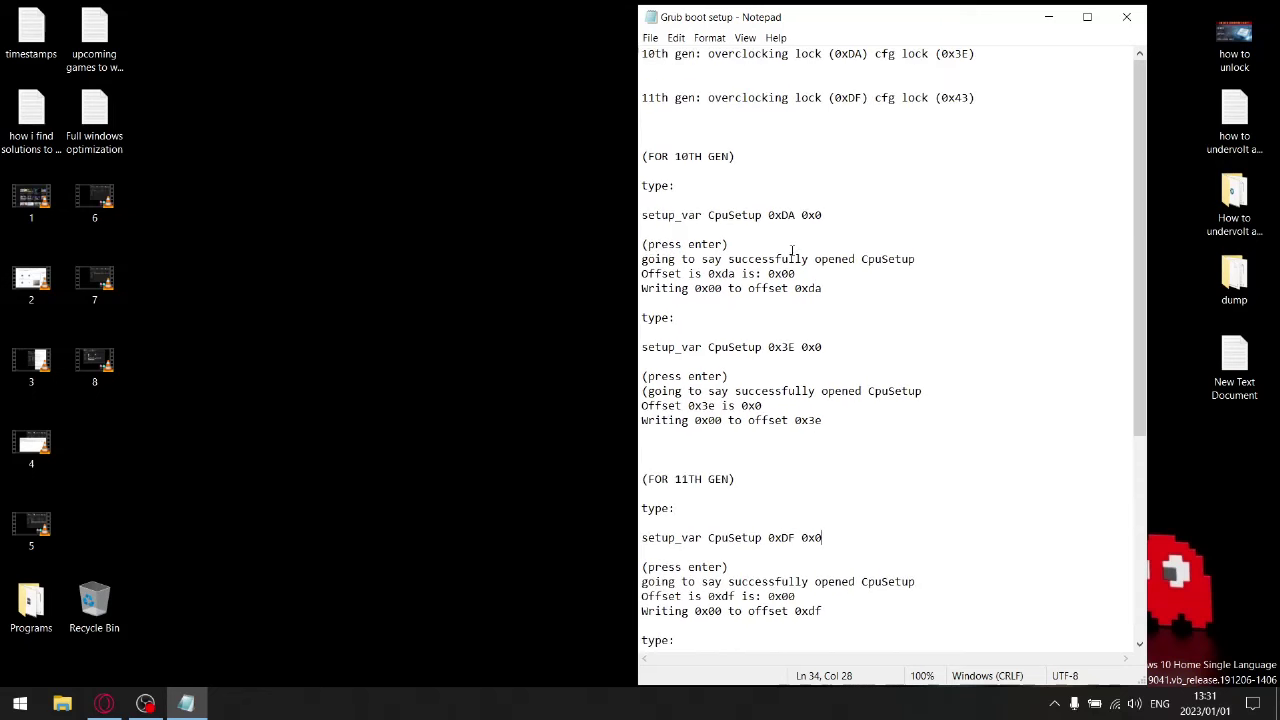
left_click_drag(833, 227, 677, 443)
scroll(783, 487, "down", 1)
left_click_drag(822, 494, 677, 640)
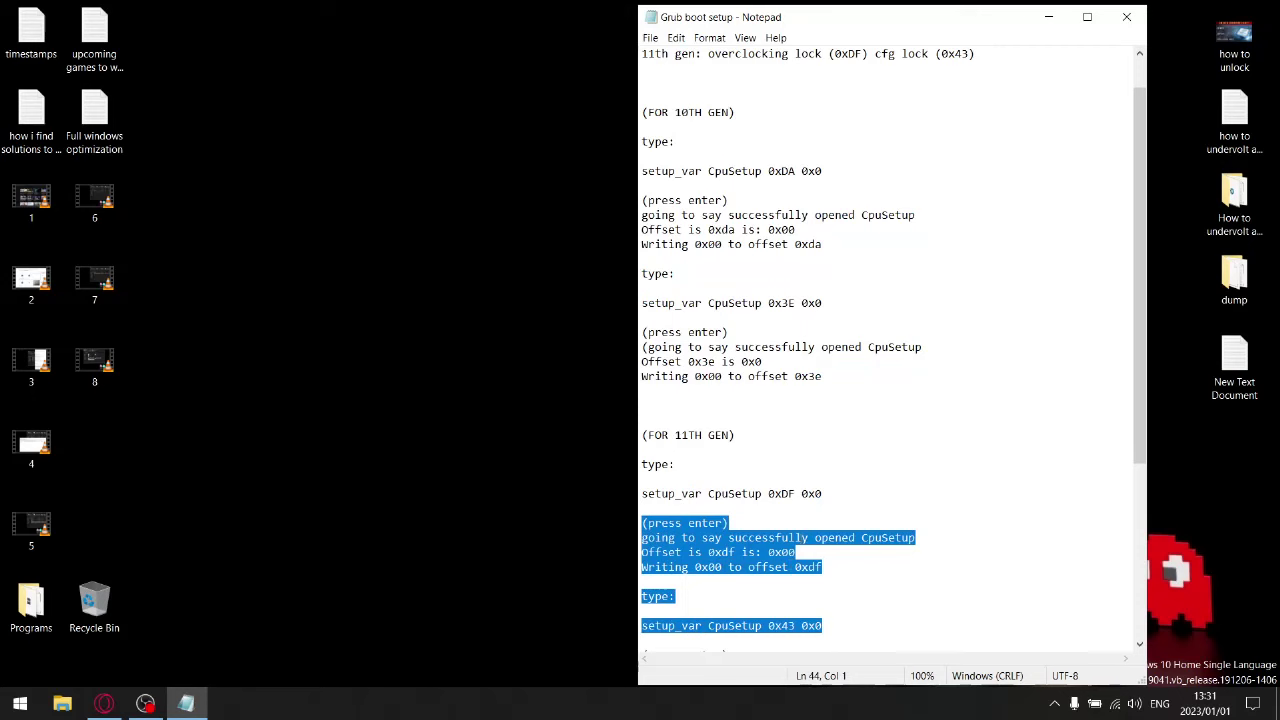
scroll(807, 527, "down", 6)
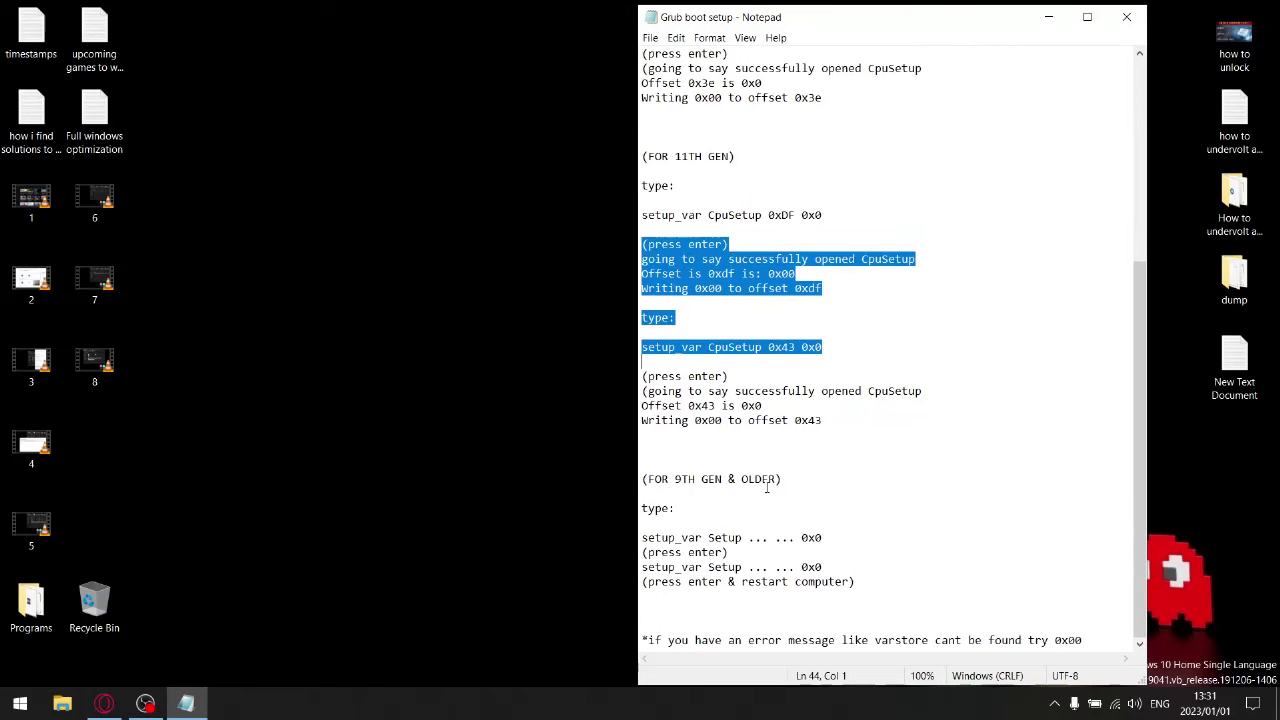
left_click_drag(786, 486, 671, 597)
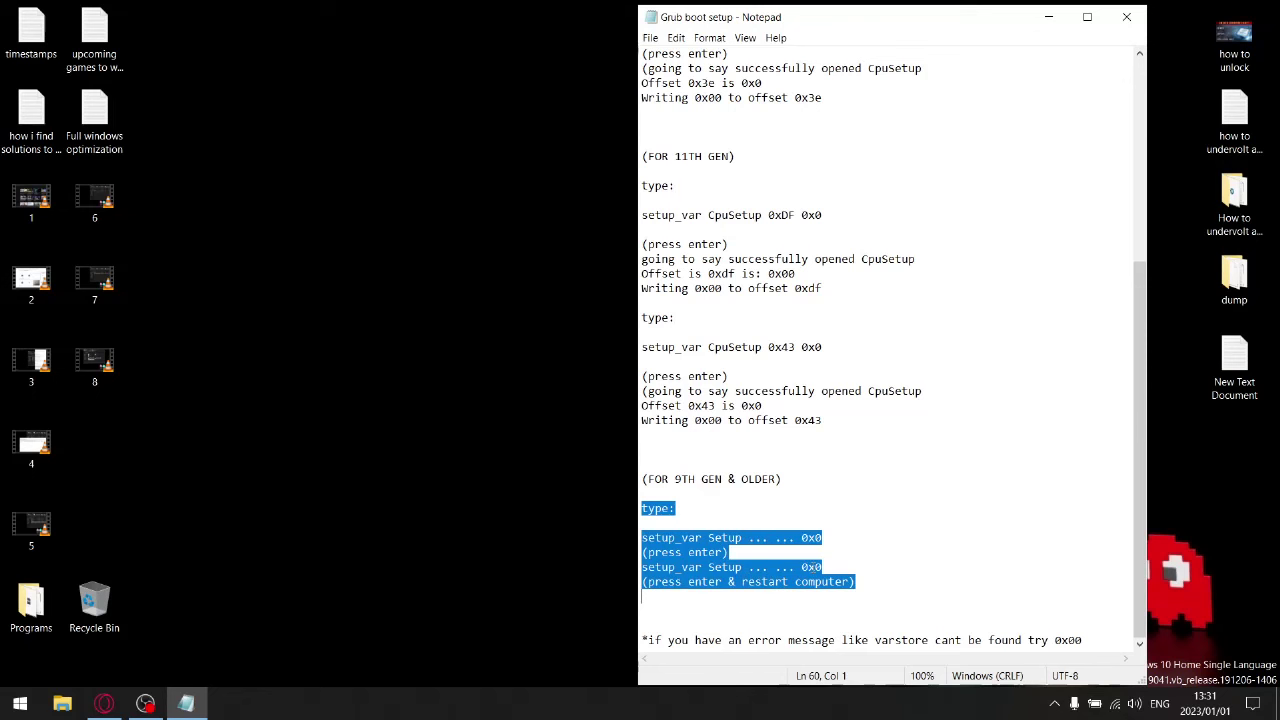
left_click(1126, 16)
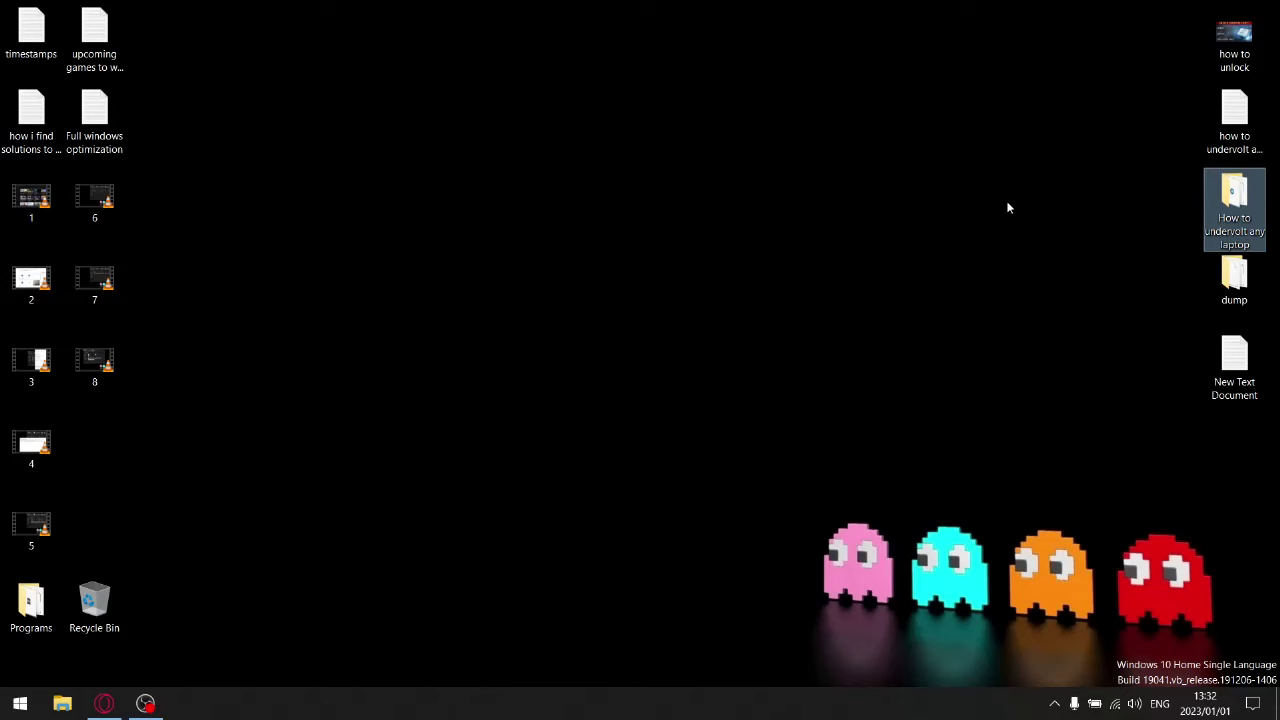
Step: Switch to the Opera GX browser and search Google for "how to boot into once off boot menu dell"
left_click(104, 703)
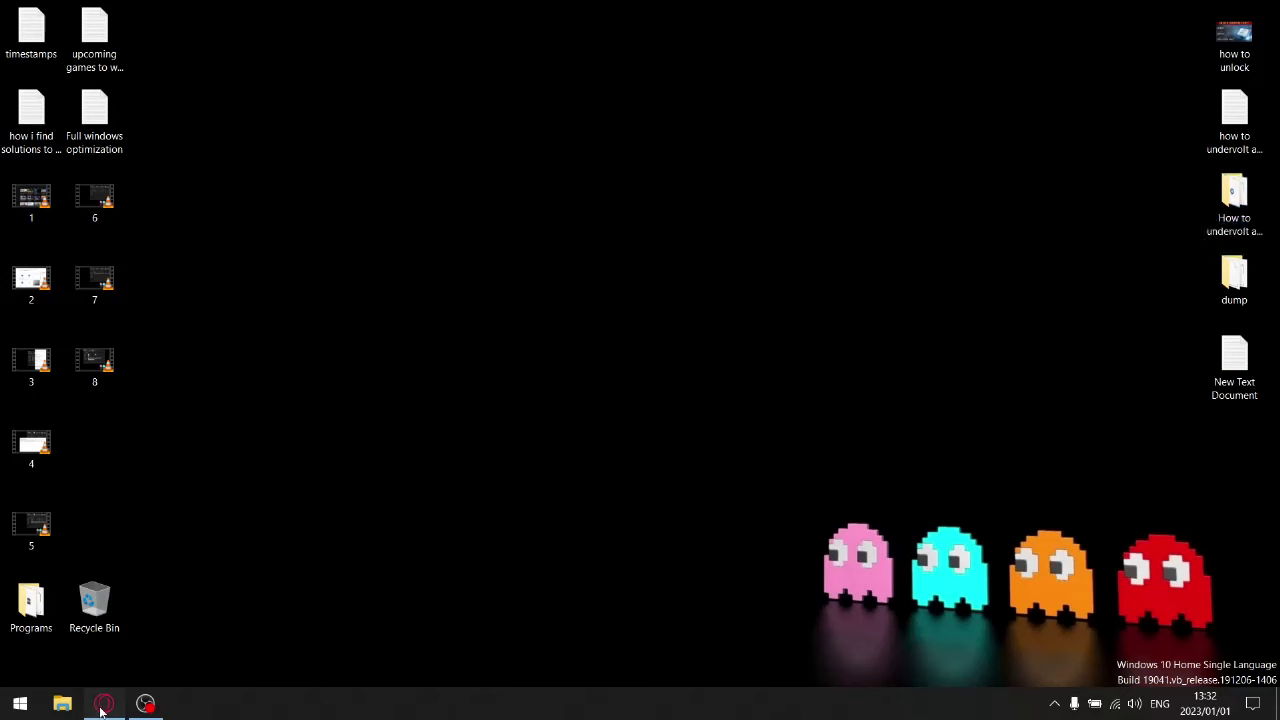
left_click(910, 23)
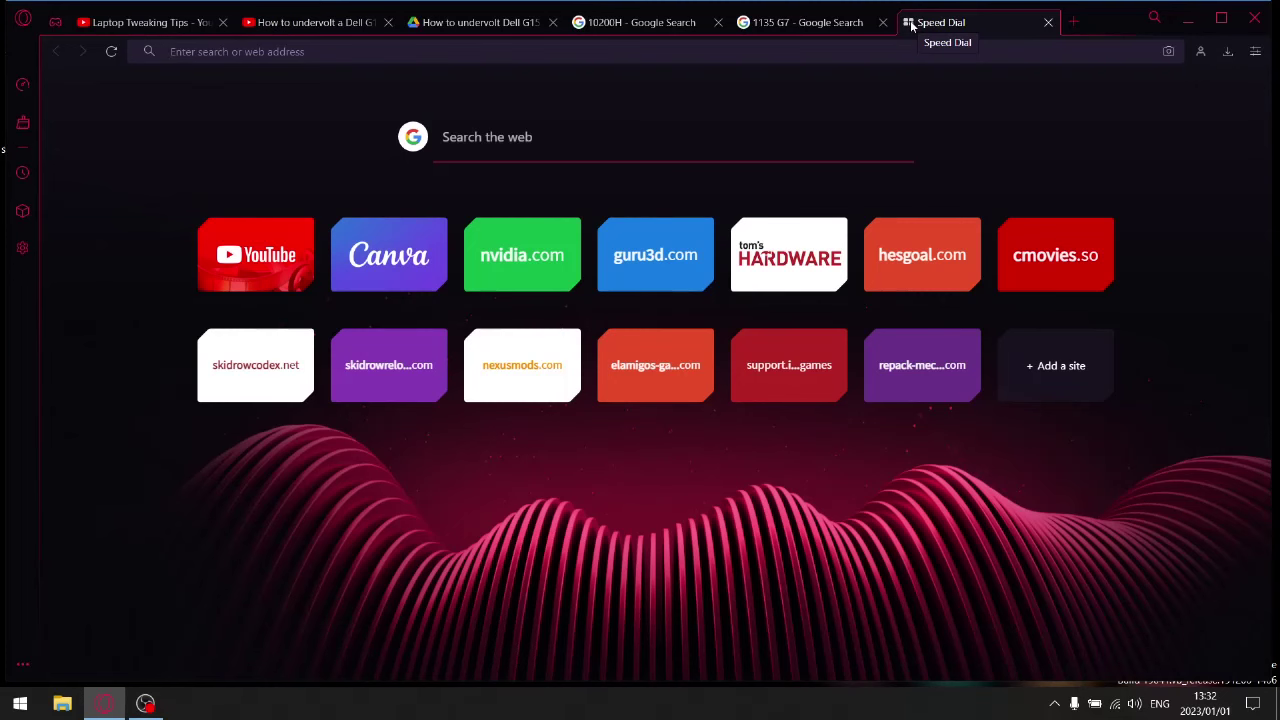
left_click(660, 146)
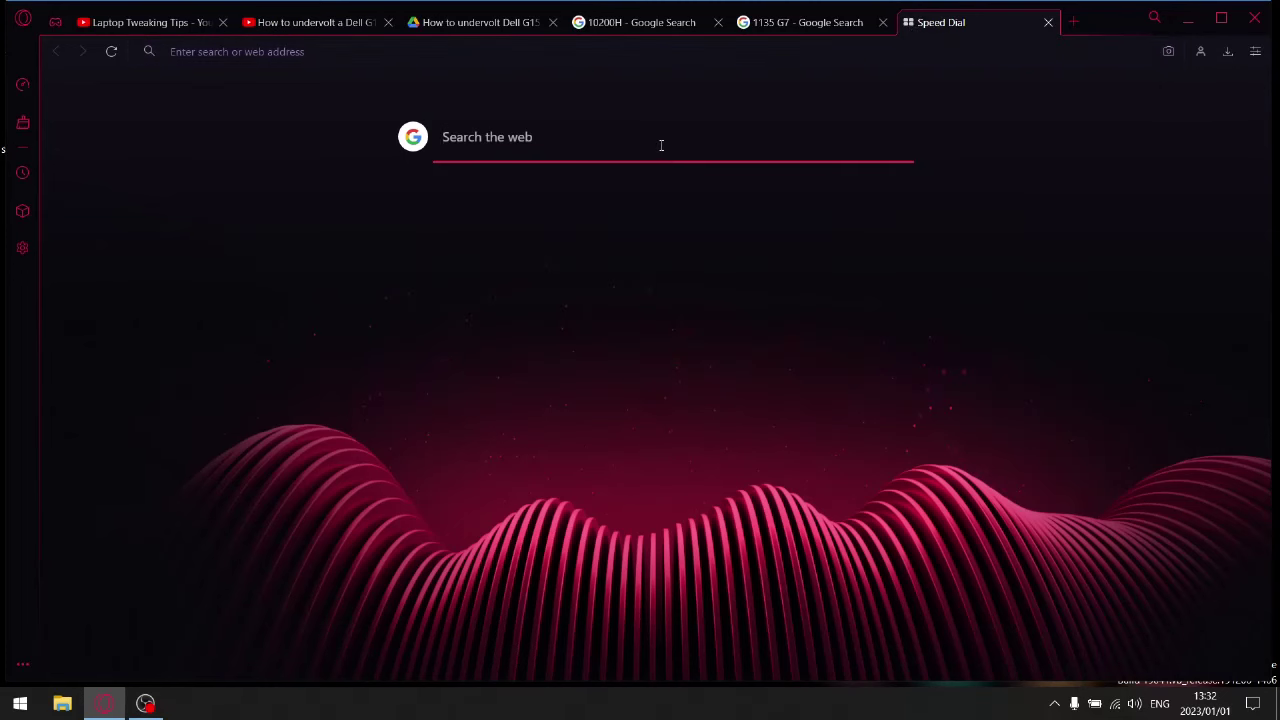
type("how to ")
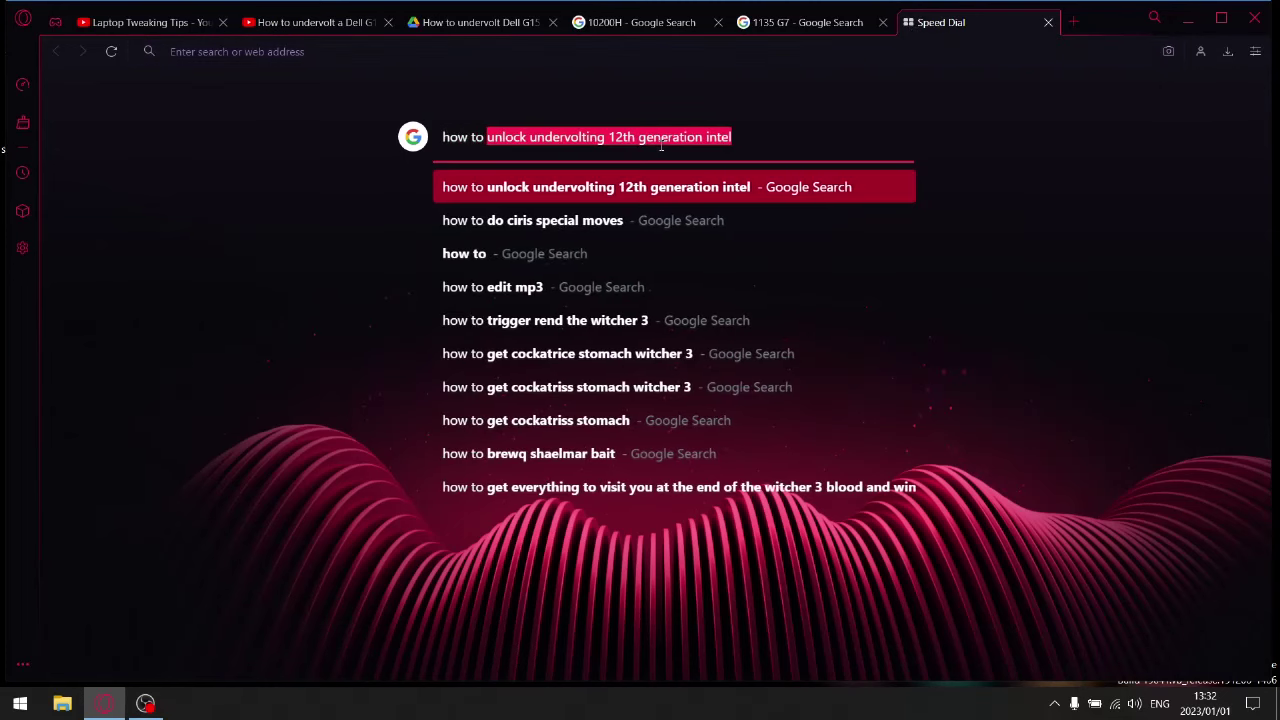
type("boot")
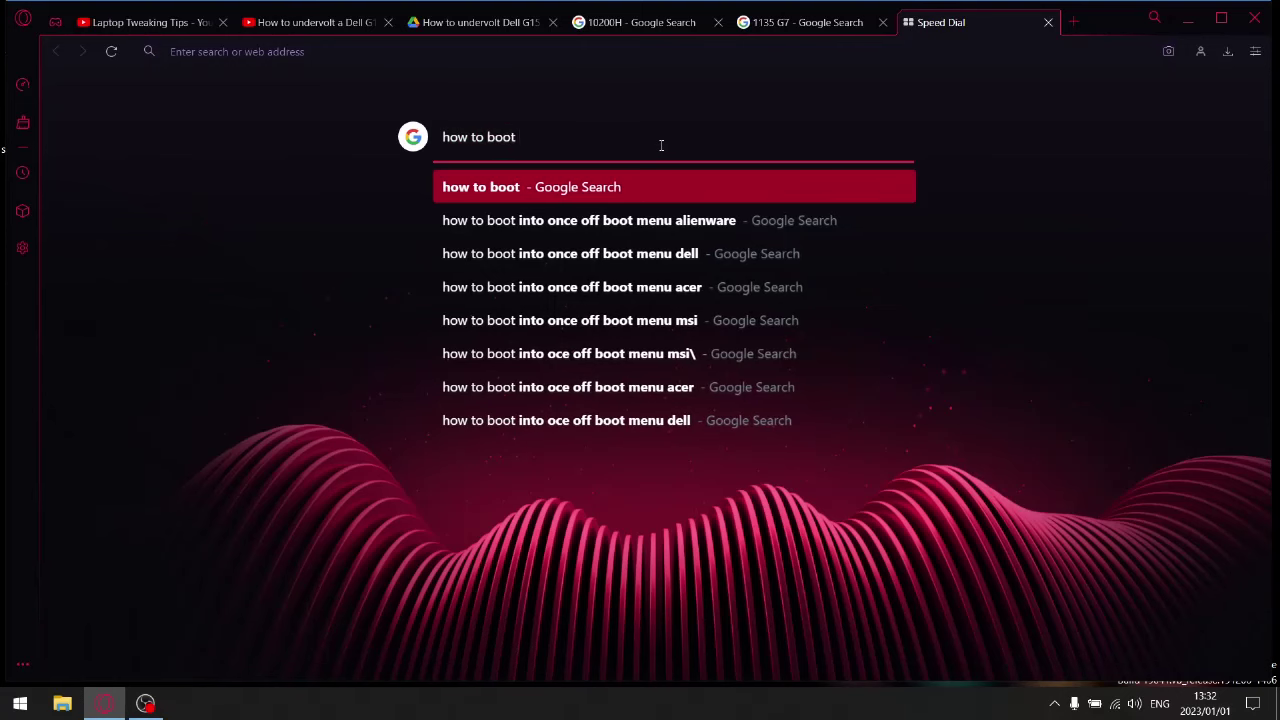
left_click(657, 255)
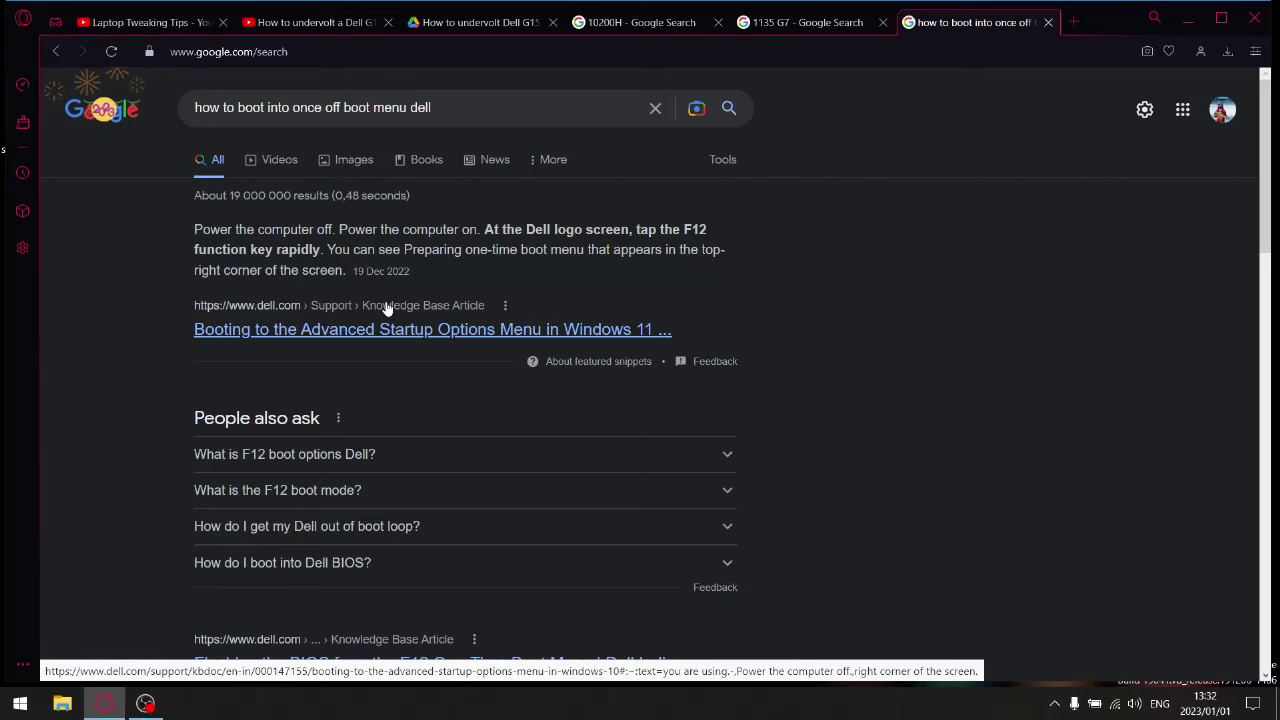
Step: Replace the brand in the search query with acer and search for "how to boot into once off boot menu acer"
left_click_drag(433, 107, 412, 107)
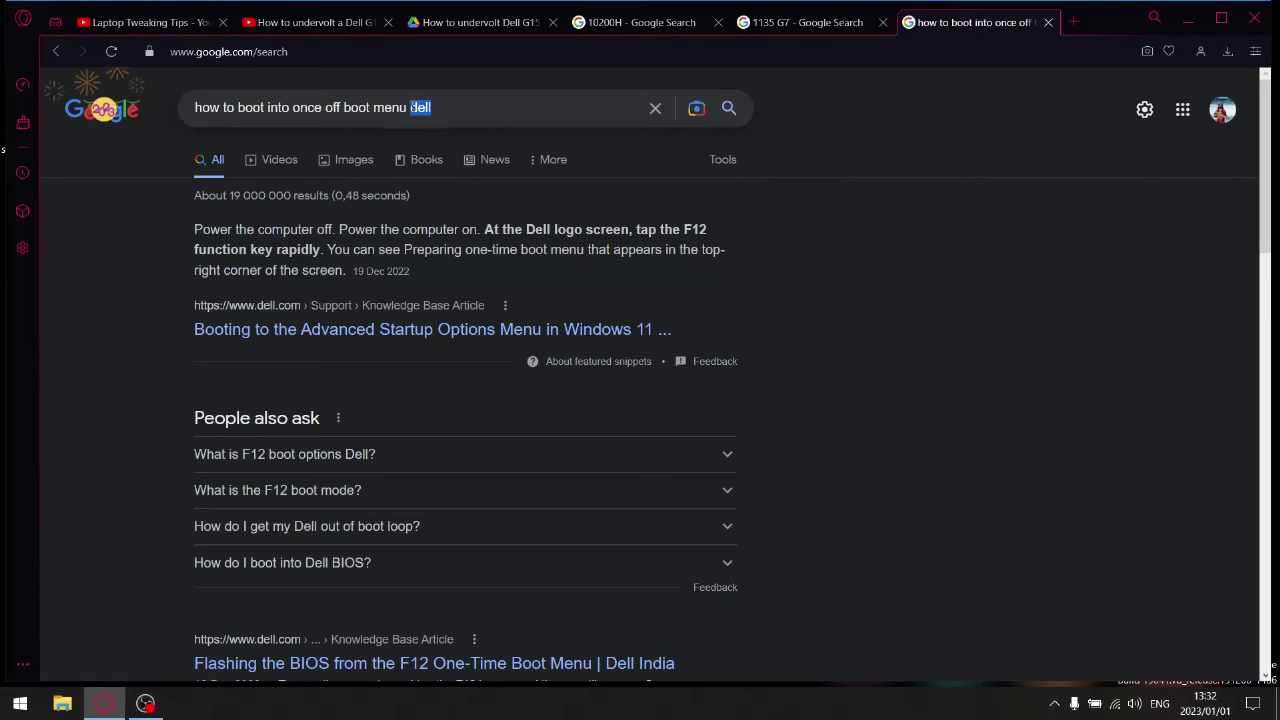
type("acer")
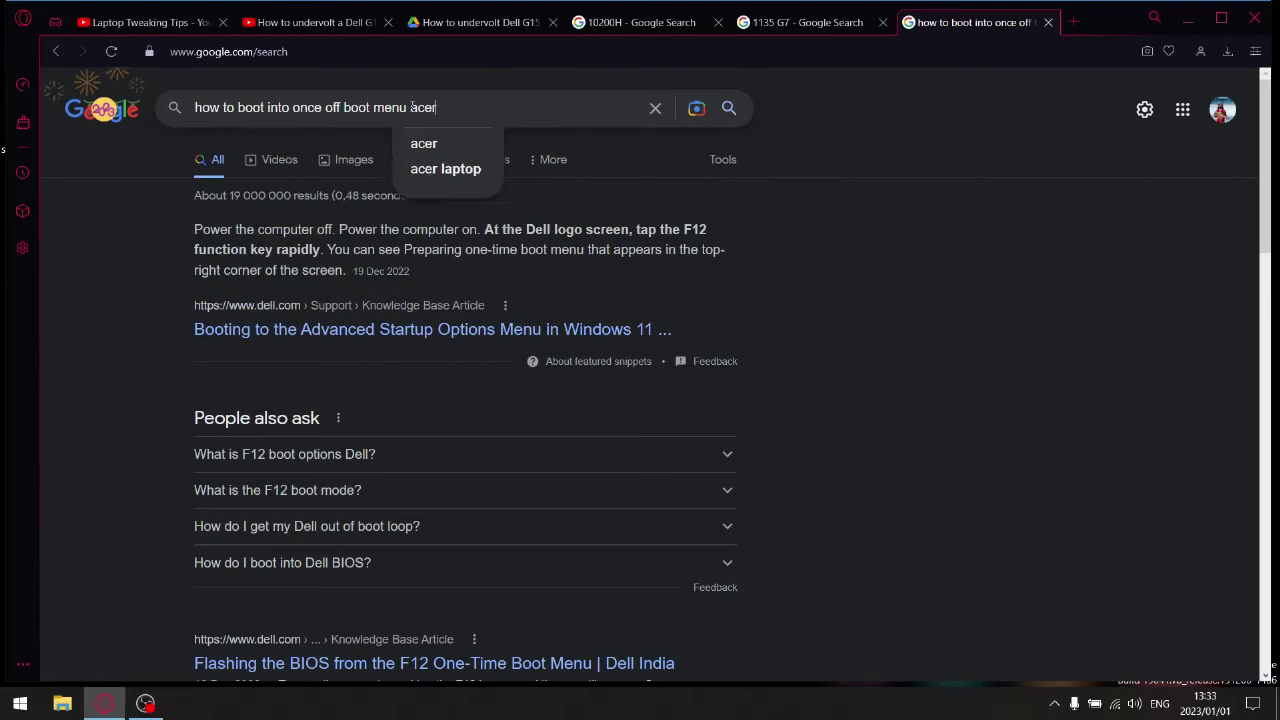
key("Return")
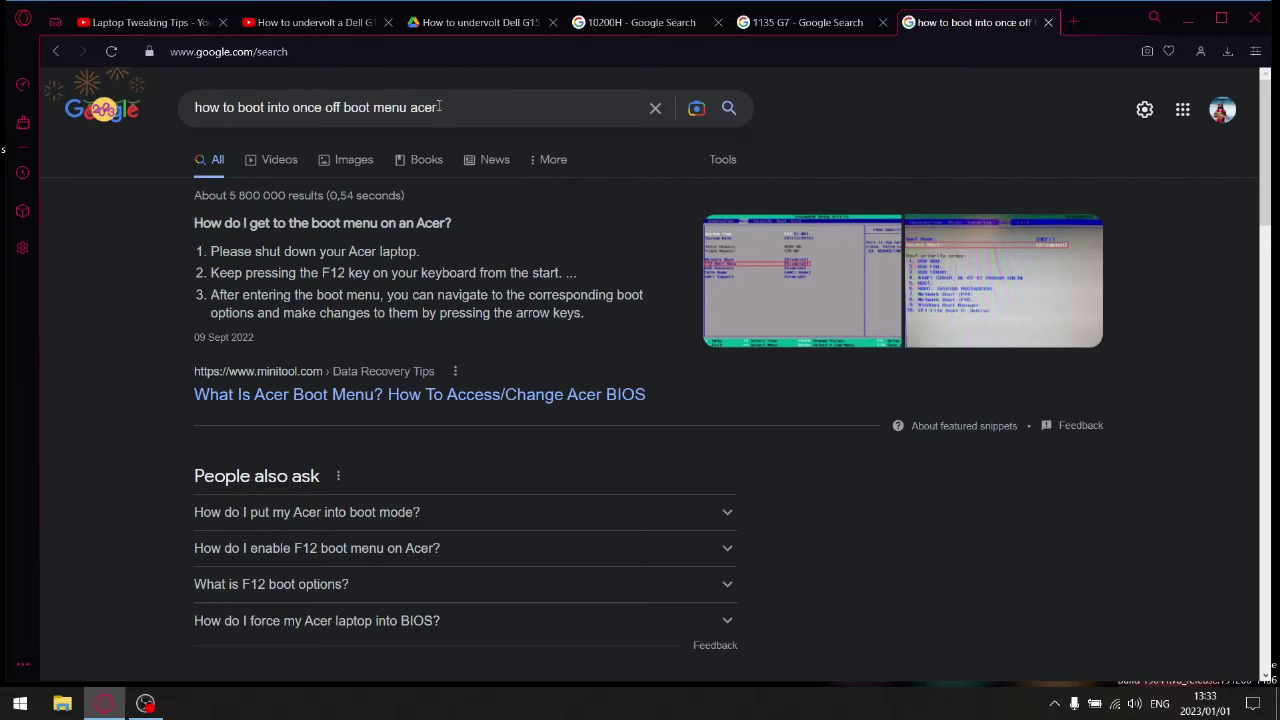
Step: Change the brand in the boot menu query to msi and run the search
left_click_drag(437, 107, 411, 107)
type("msi")
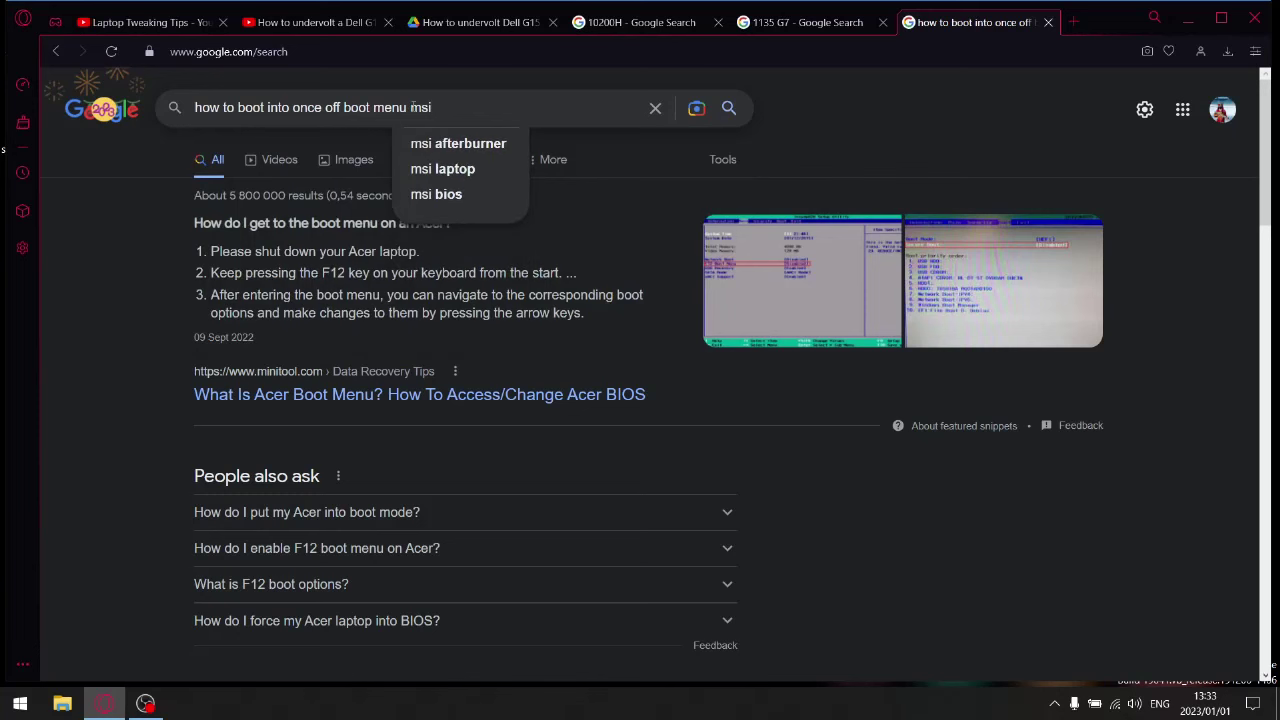
key("Return")
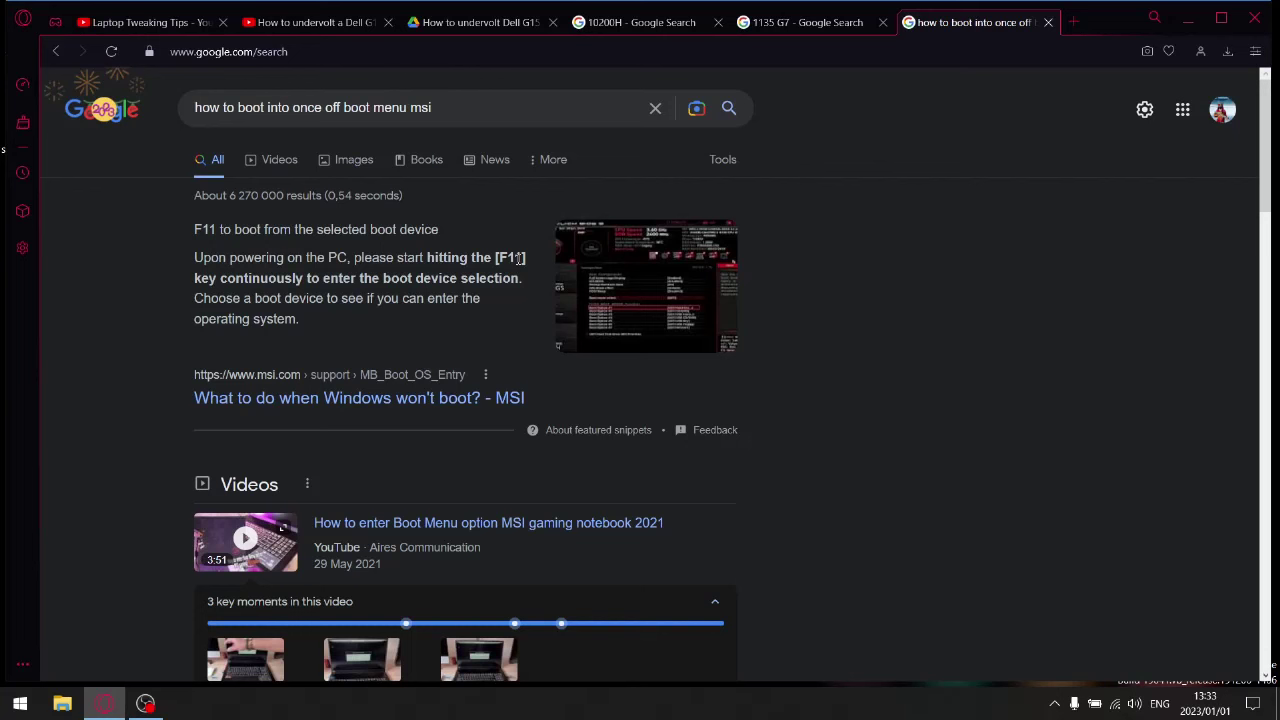
Step: Search for the once off boot menu instructions for lenovo by replacing the brand in the query
double_click(437, 107)
key("BackSpace")
type("le")
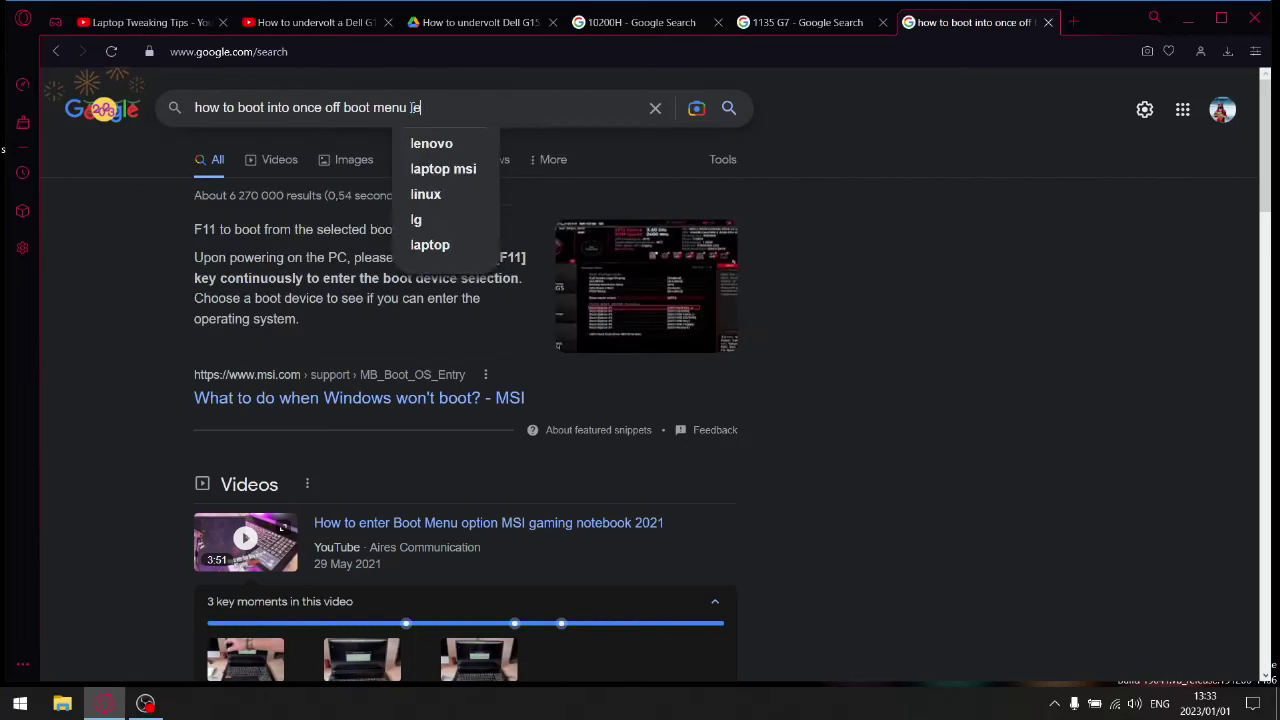
type("novo")
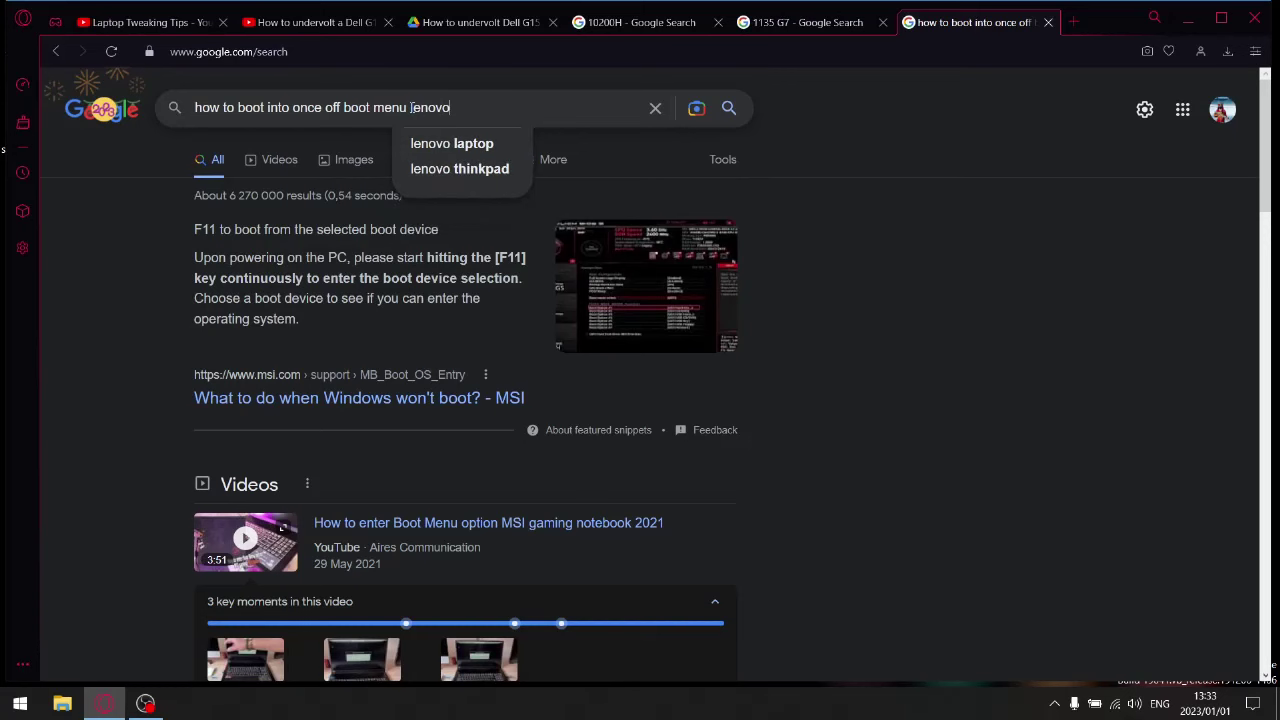
key("Return")
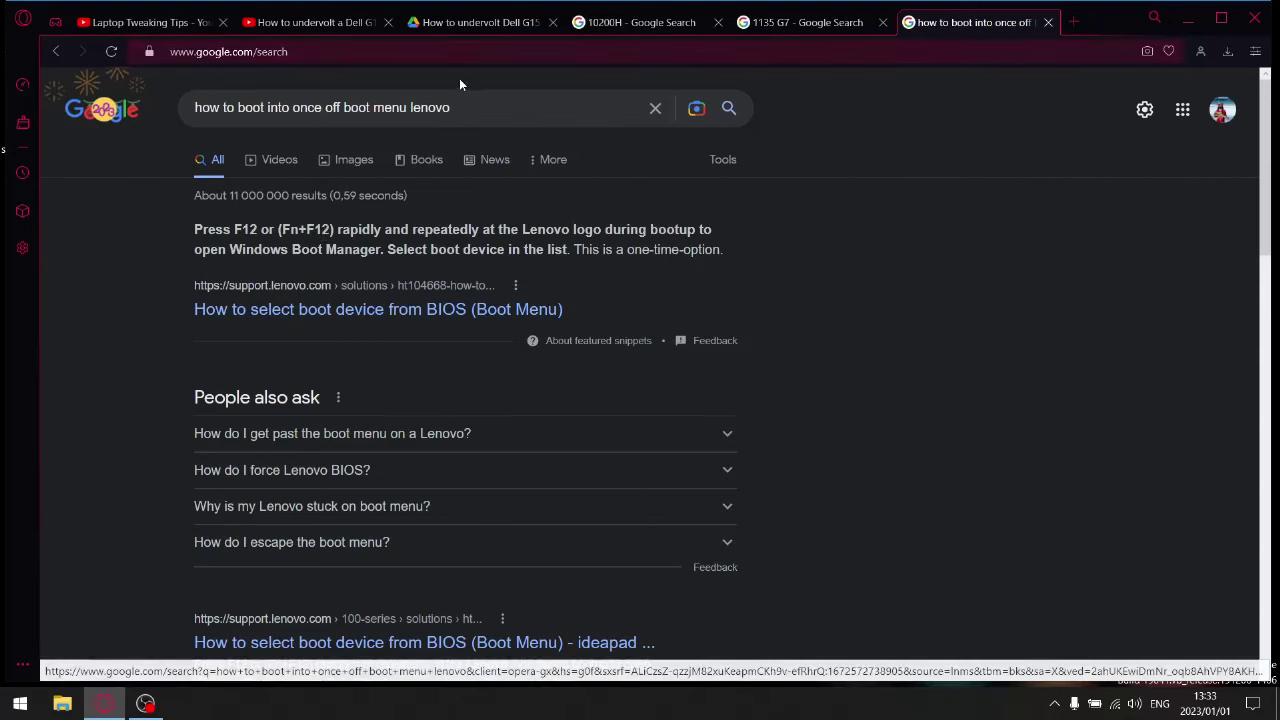
Step: Search for "how to boot into once off boot menu asus", look through the results, and close the browser
left_click_drag(457, 107, 410, 100)
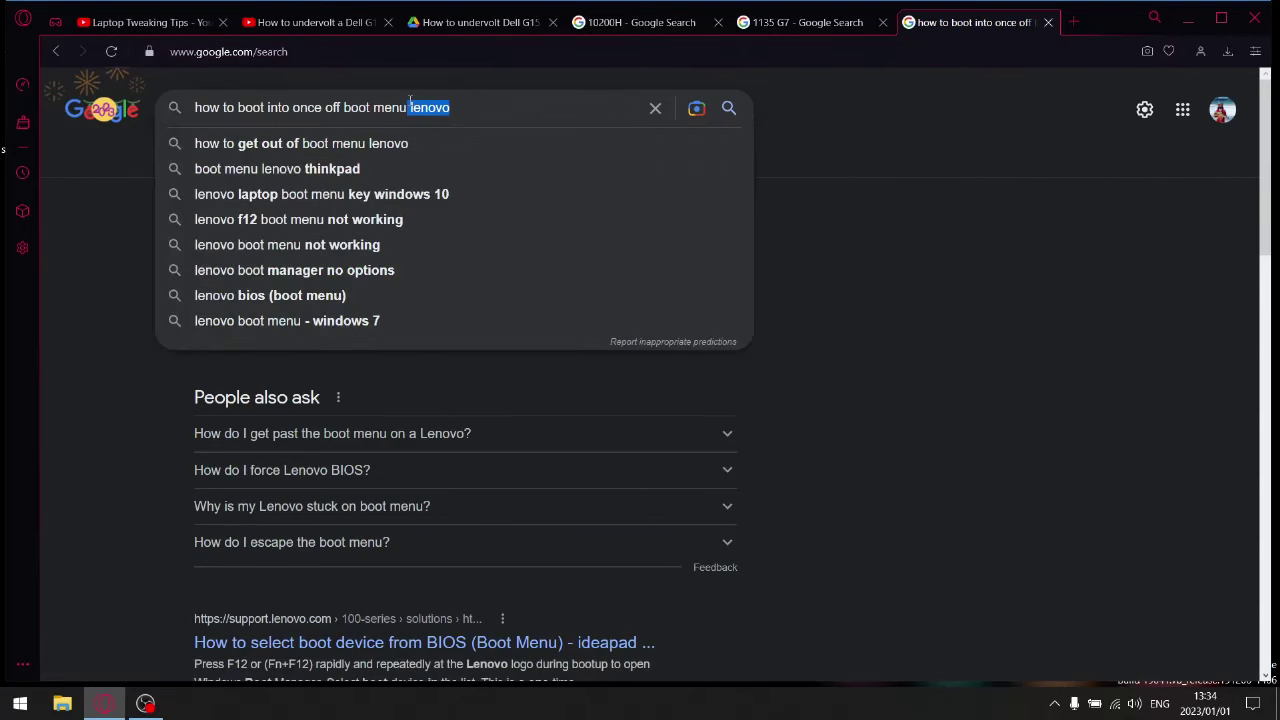
key("BackSpace")
type("asus")
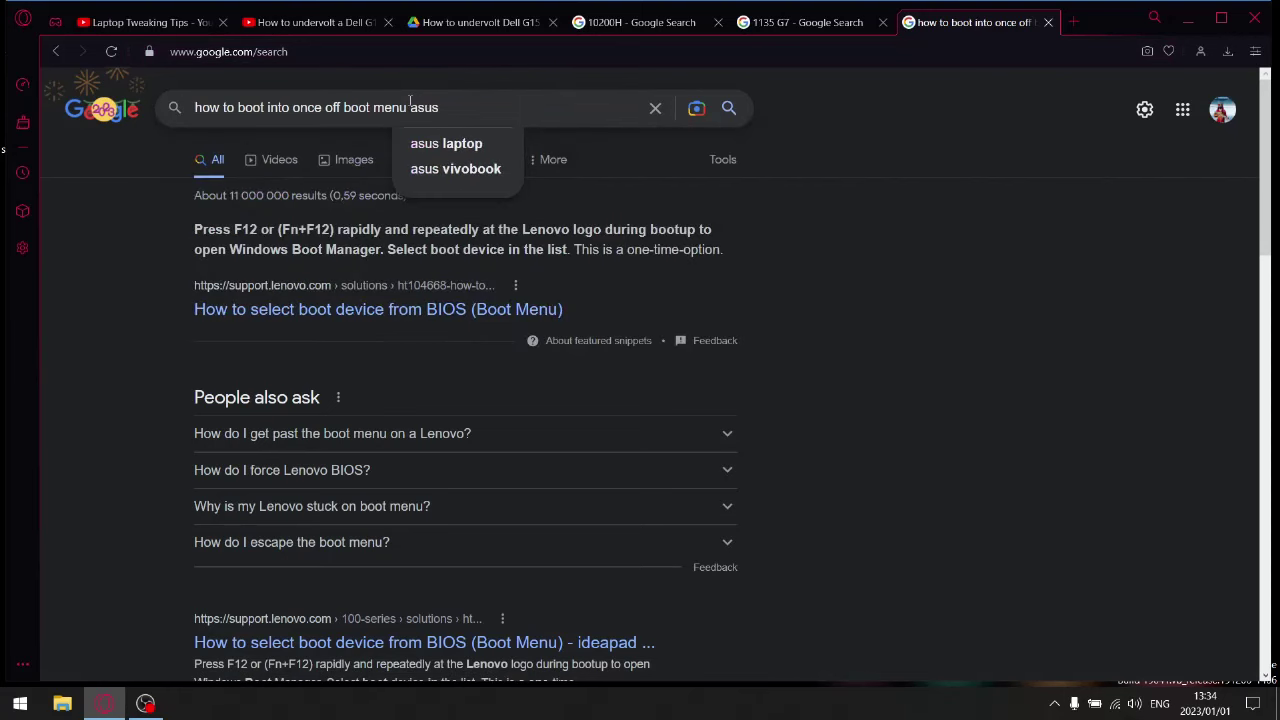
key("Return")
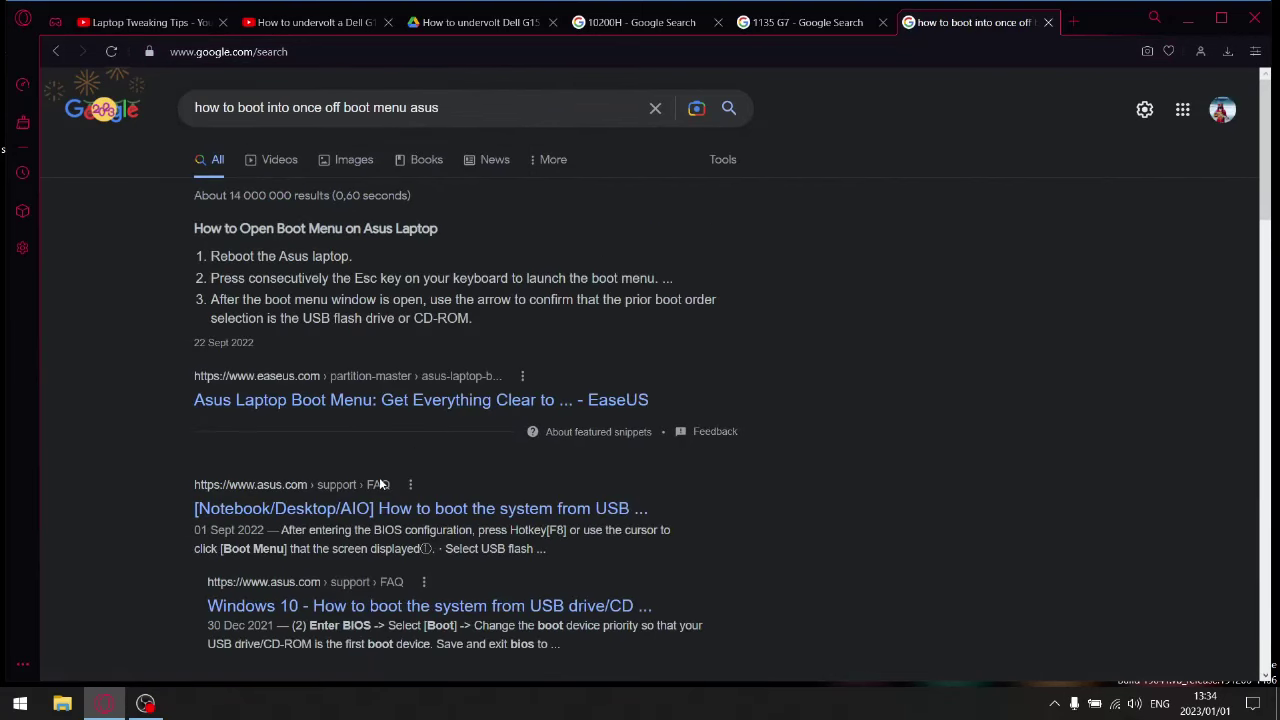
scroll(460, 607, "down", 1)
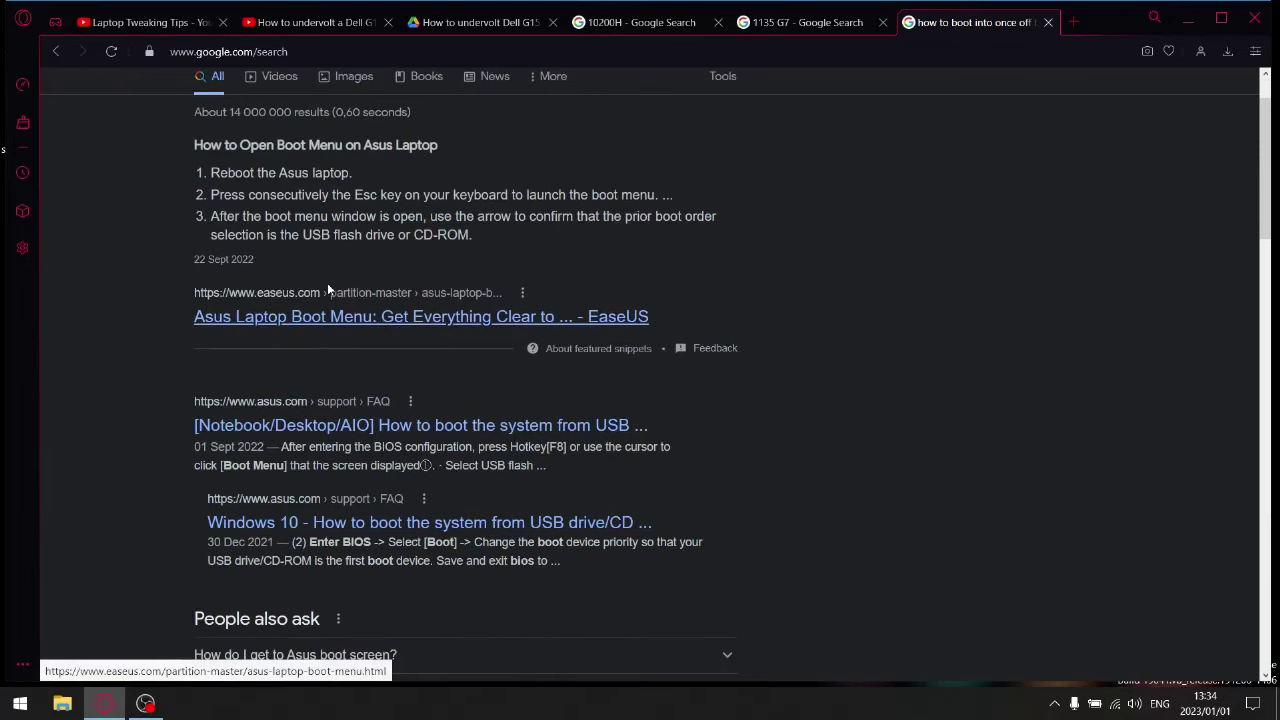
scroll(327, 285, "up", 1)
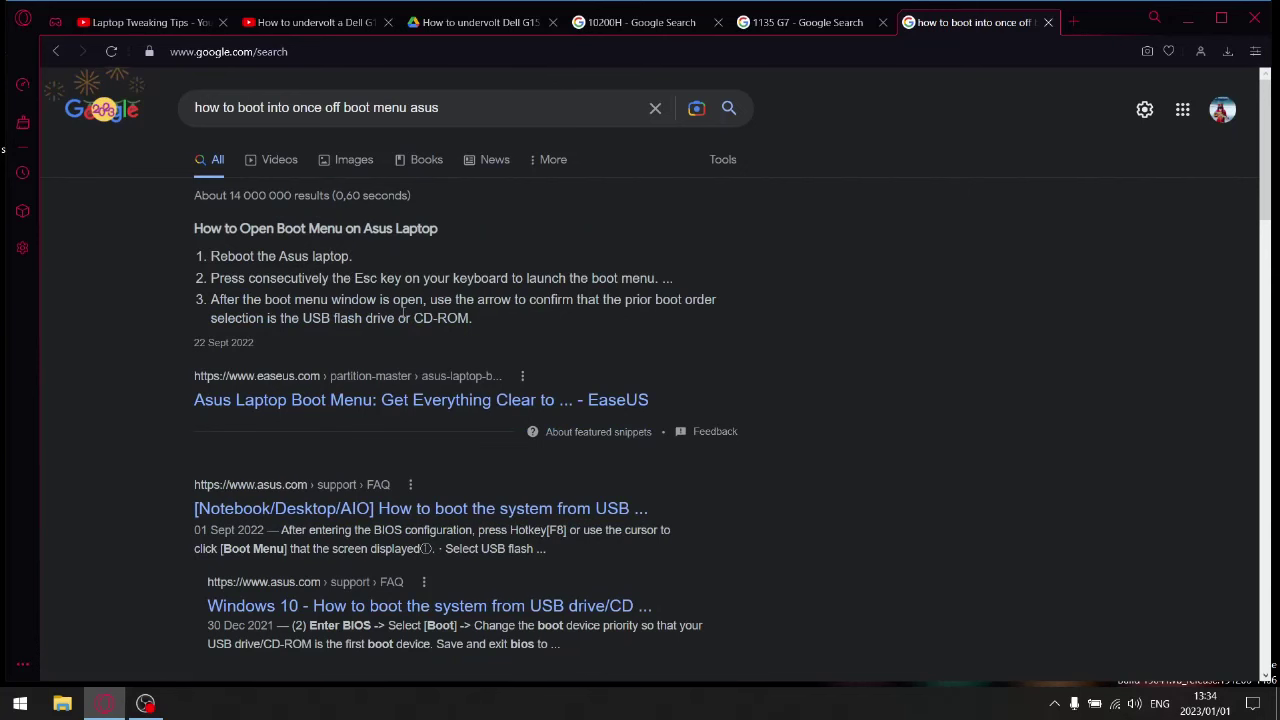
scroll(460, 353, "down", 1)
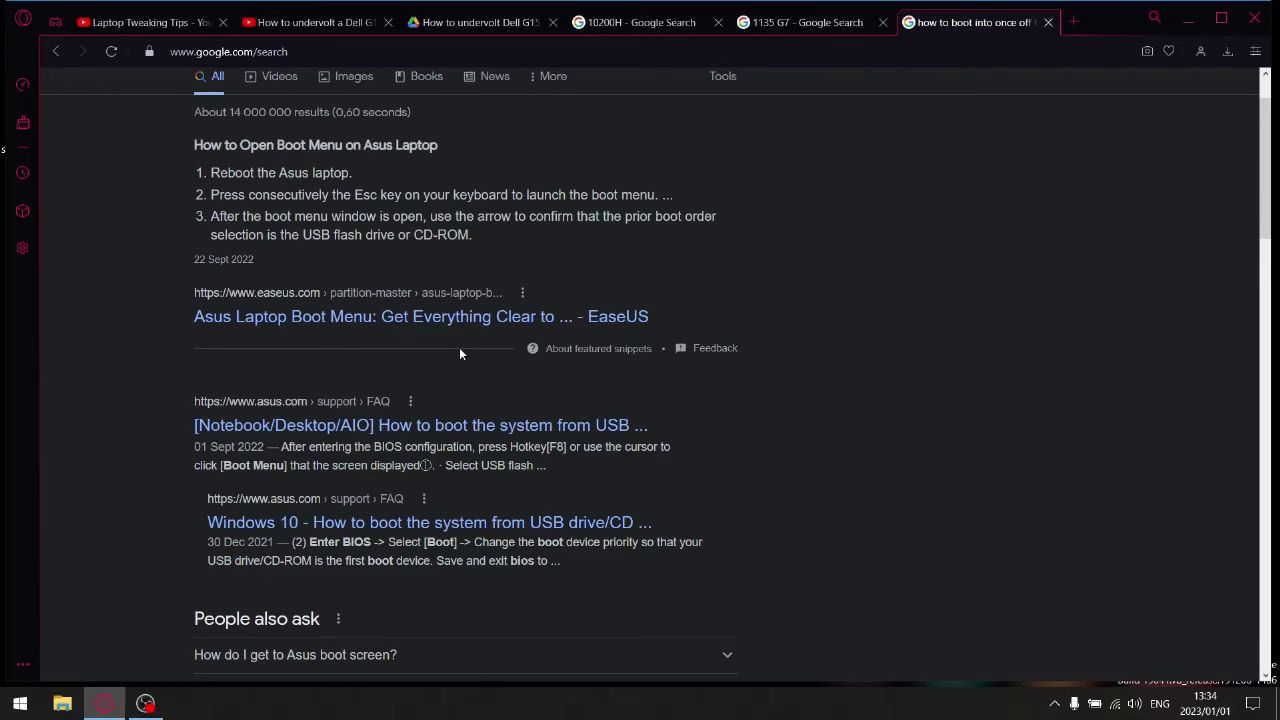
left_click(1254, 17)
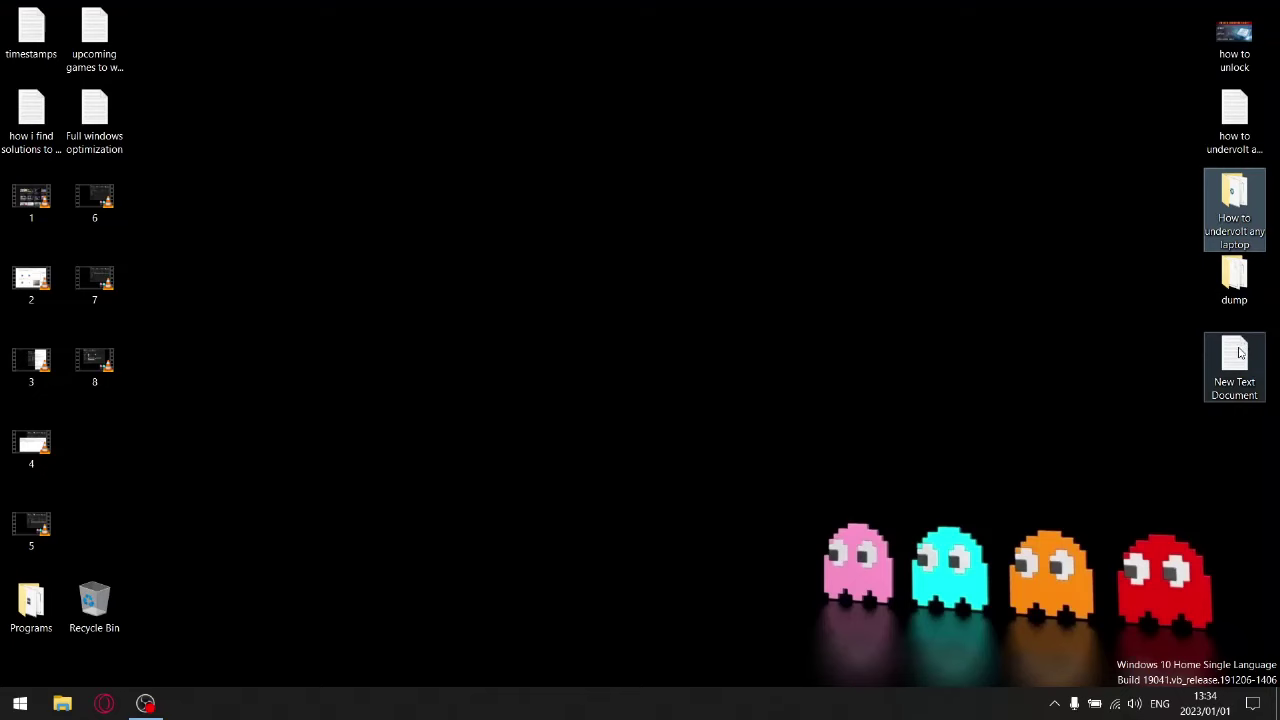
Step: Reopen Grub boot setup from the How to undervolt any laptop folder, review the setup_var commands for each CPU generation, and close the document
double_click(1234, 200)
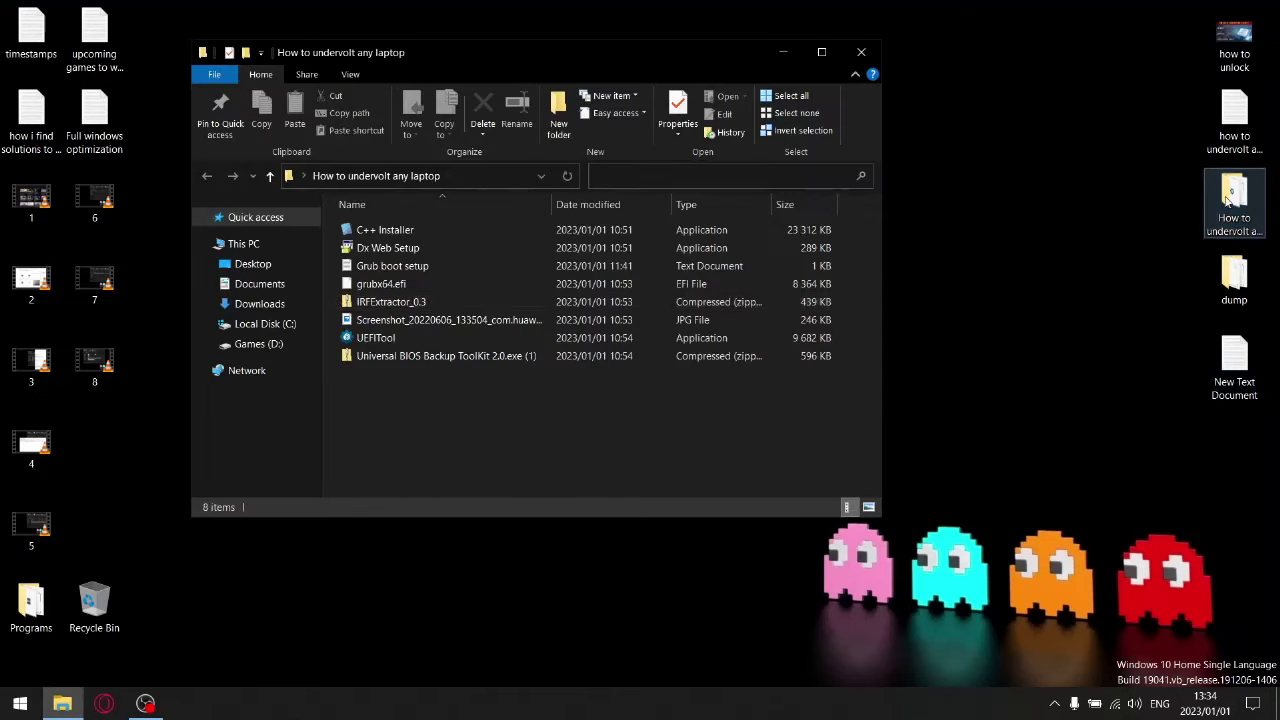
double_click(451, 263)
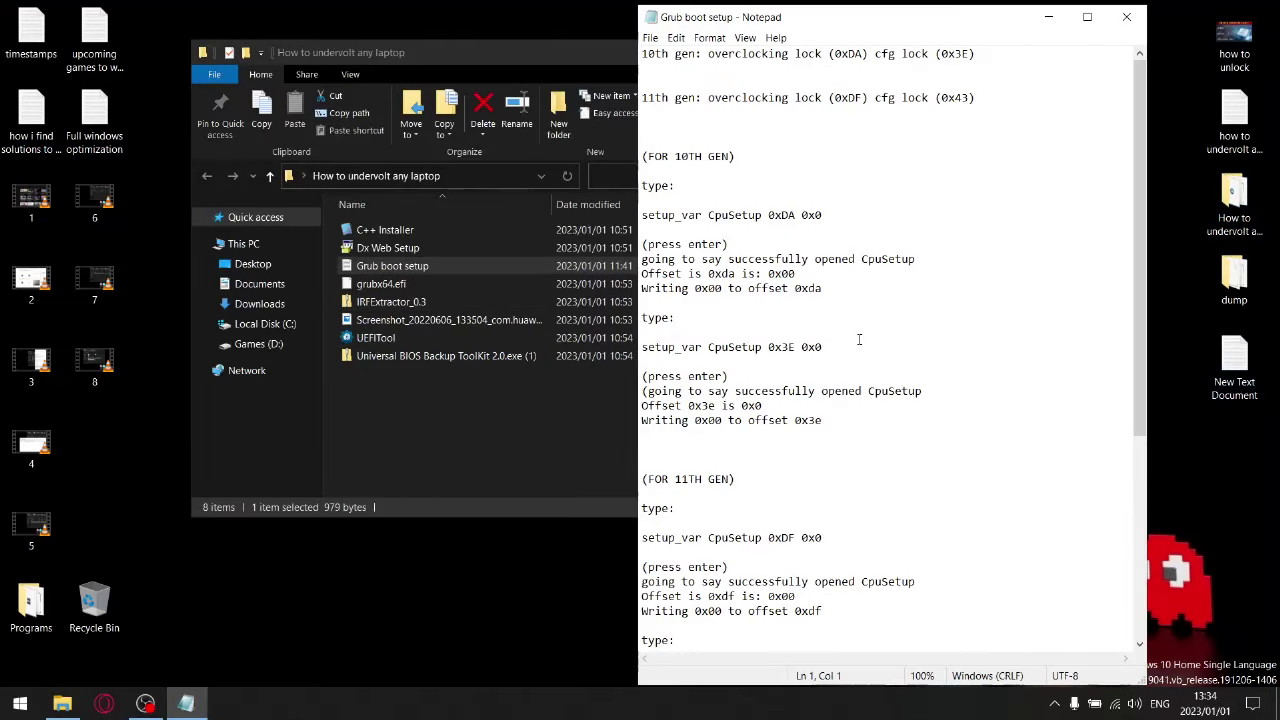
left_click_drag(862, 416, 642, 200)
scroll(846, 537, "down", 4)
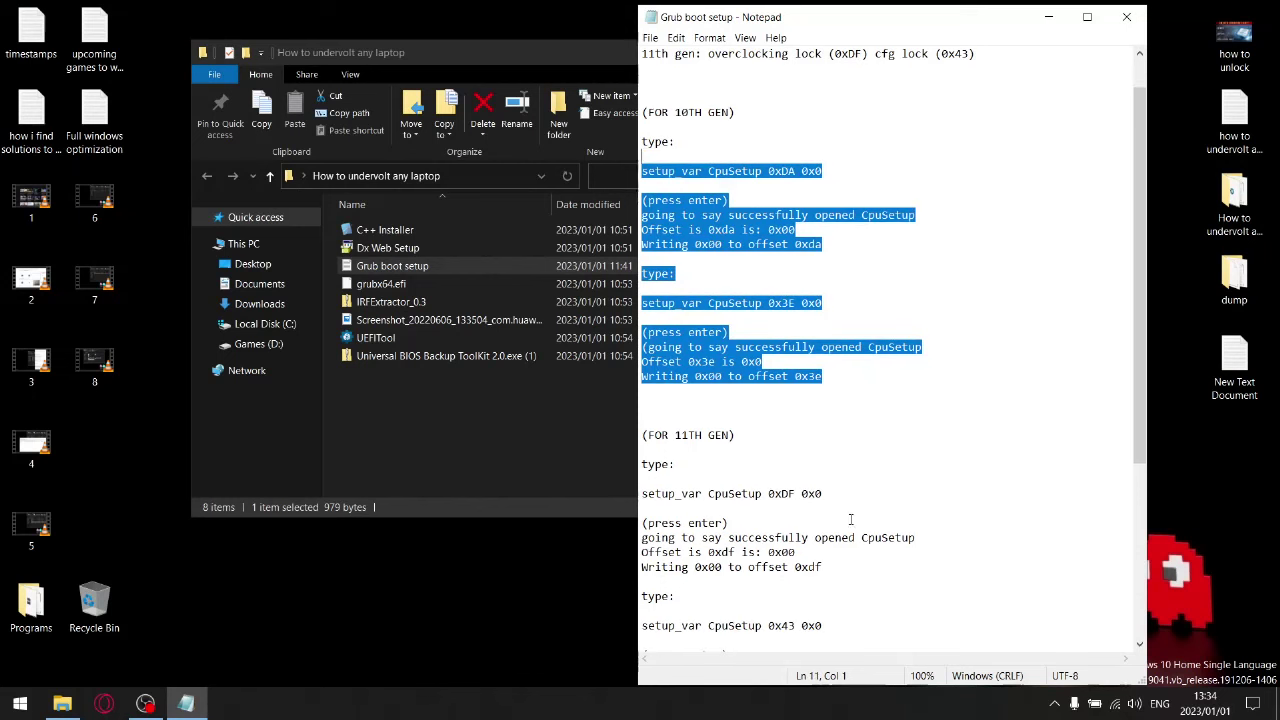
left_click_drag(849, 594, 648, 362)
scroll(837, 412, "down", 3)
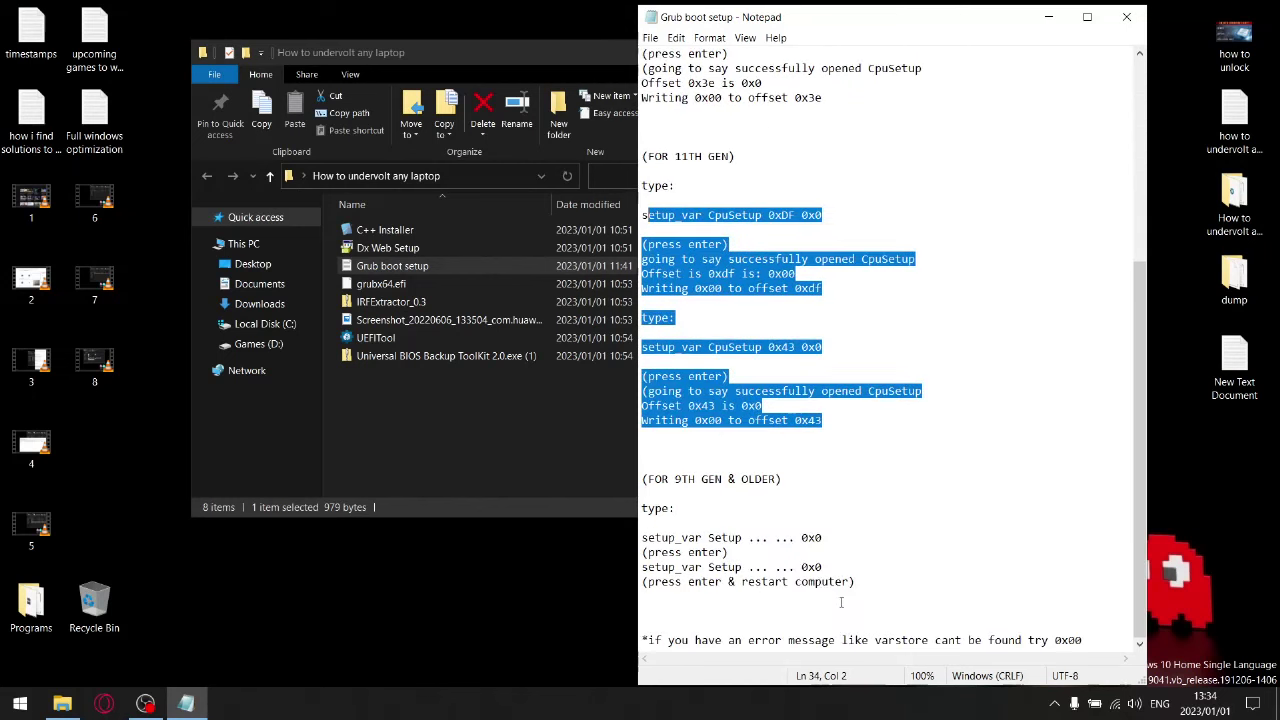
left_click(918, 186)
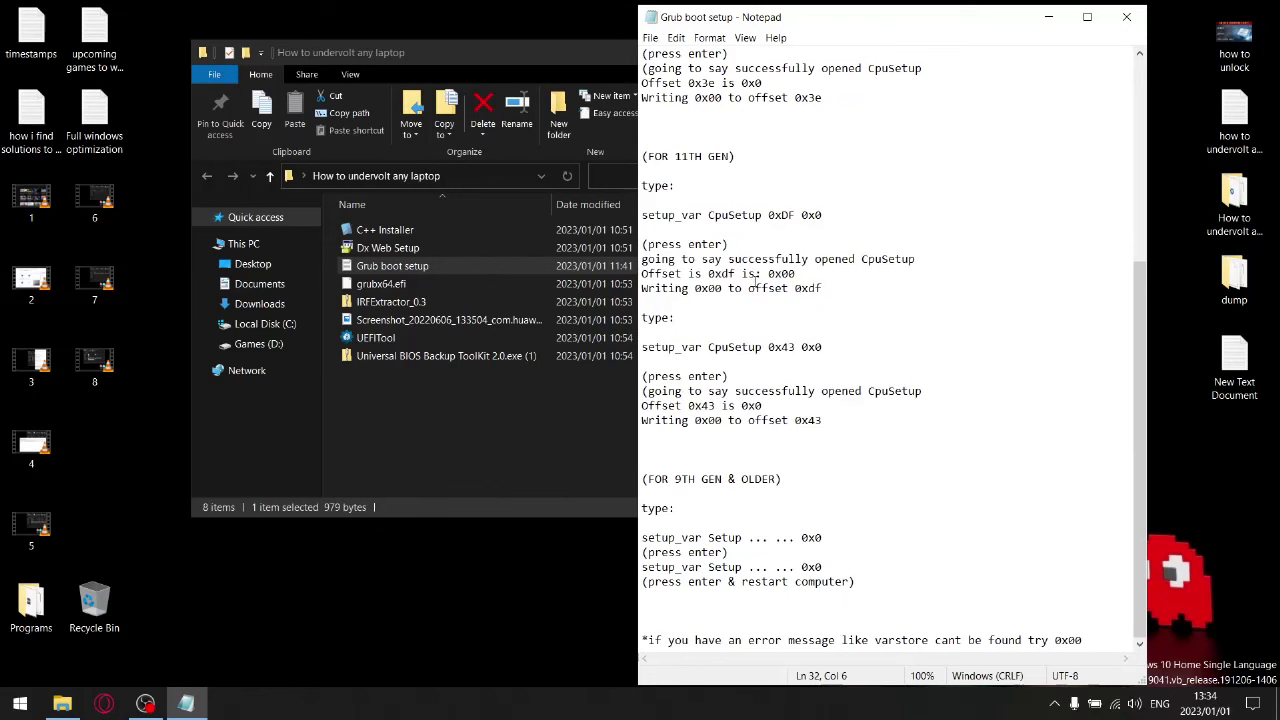
left_click_drag(709, 537, 755, 567)
left_click(1144, 16)
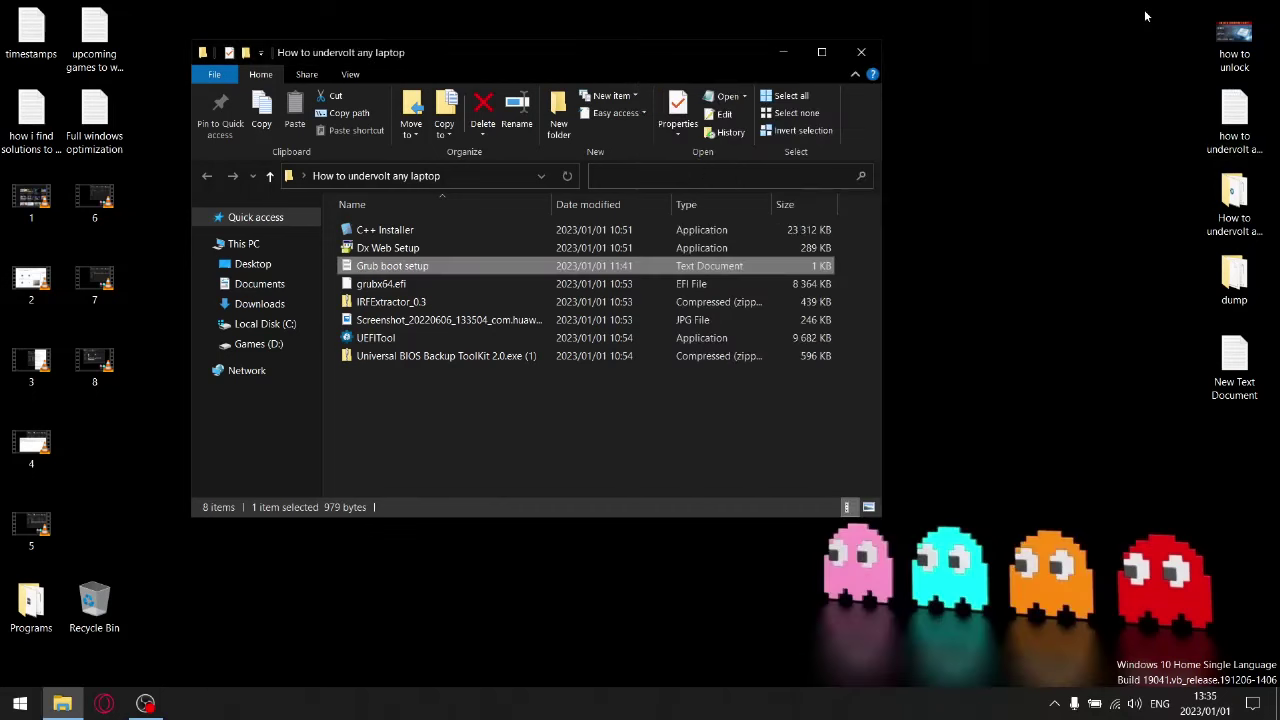